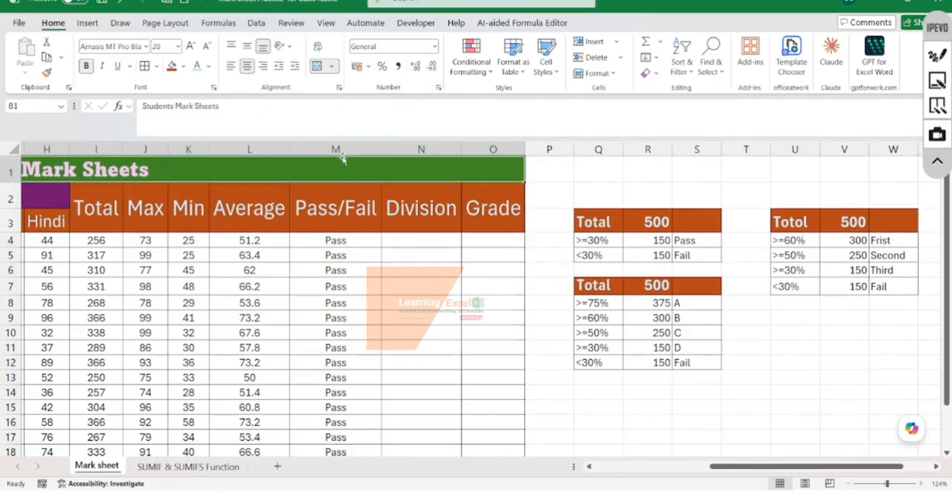
- Review the Pass/Fail formulas in M4 and M6, the empty Division column, and the criteria tables beside the mark sheet
click(347, 148)
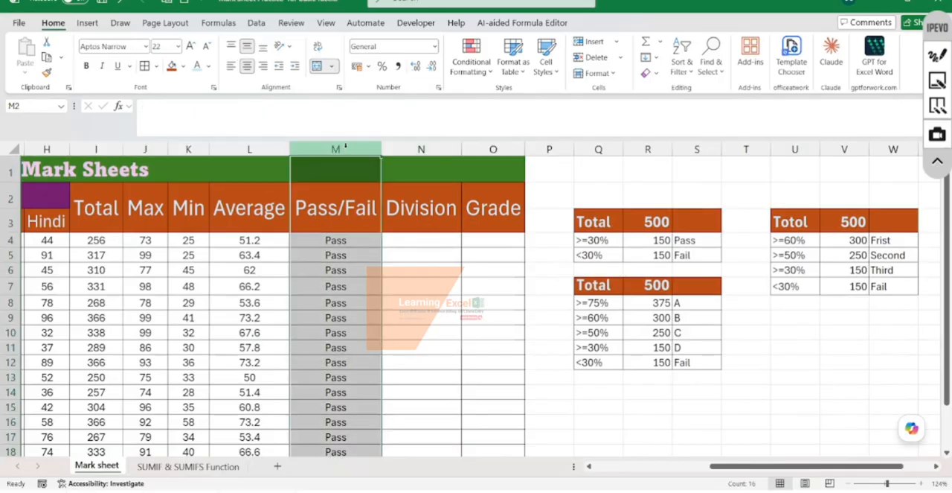
click(349, 239)
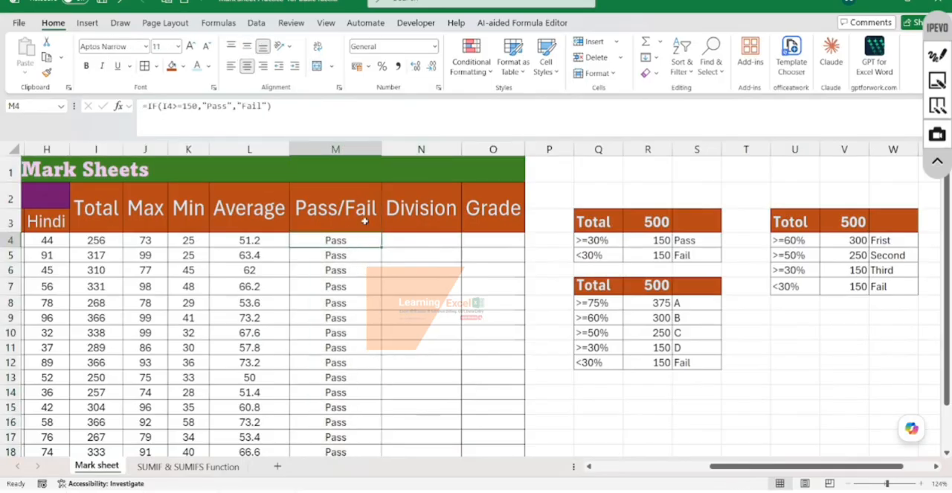
click(350, 270)
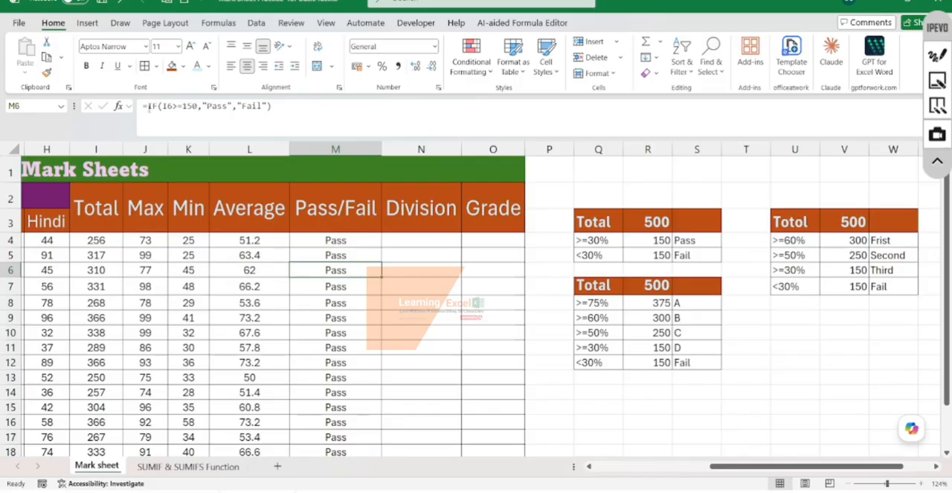
click(428, 240)
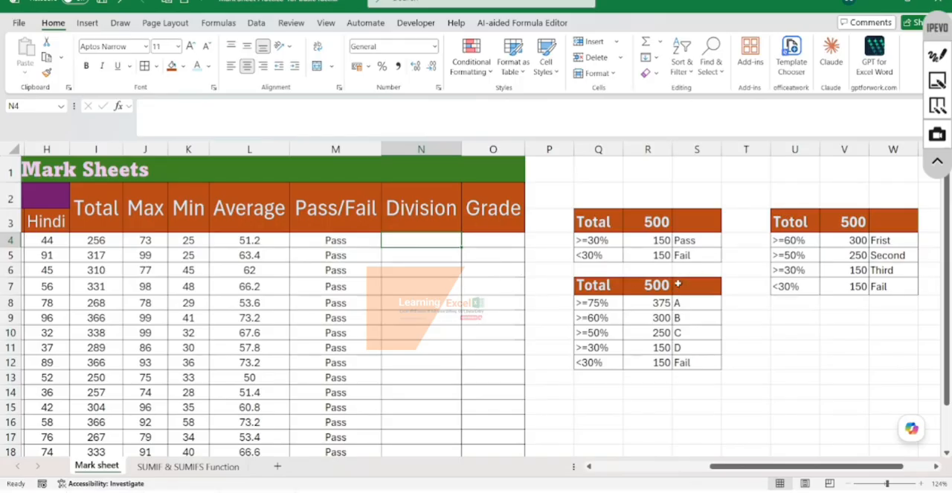
scroll(676, 284, down, 2)
scroll(677, 282, up, 1)
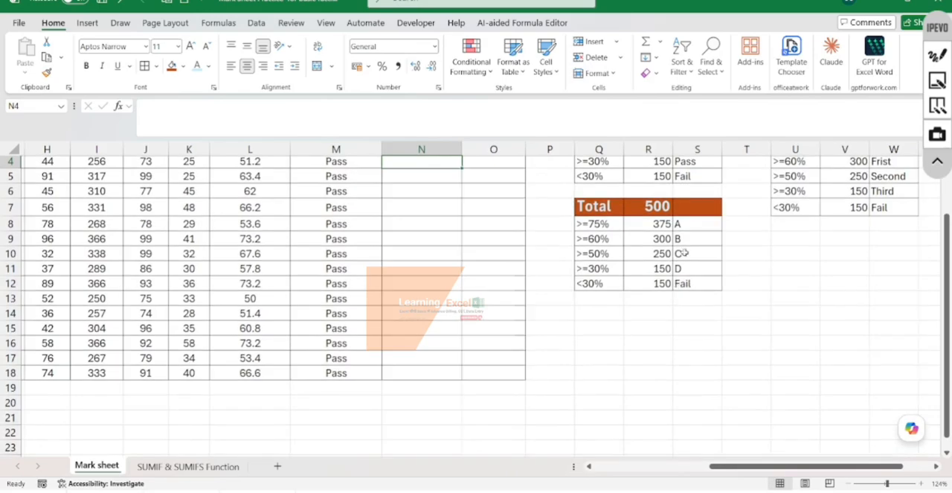
scroll(747, 228, up, 1)
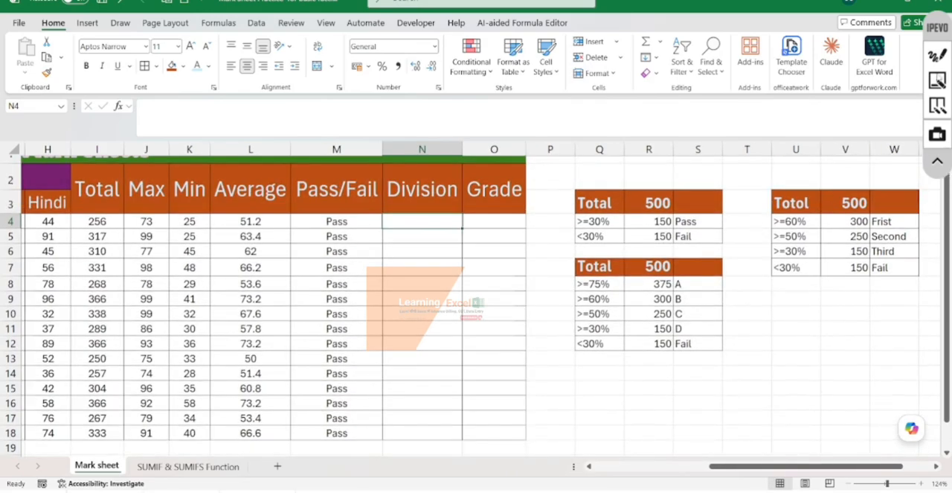
- Open the screen annotation overlay and clear all old marks, keeping the red rectangle tool active
click(937, 56)
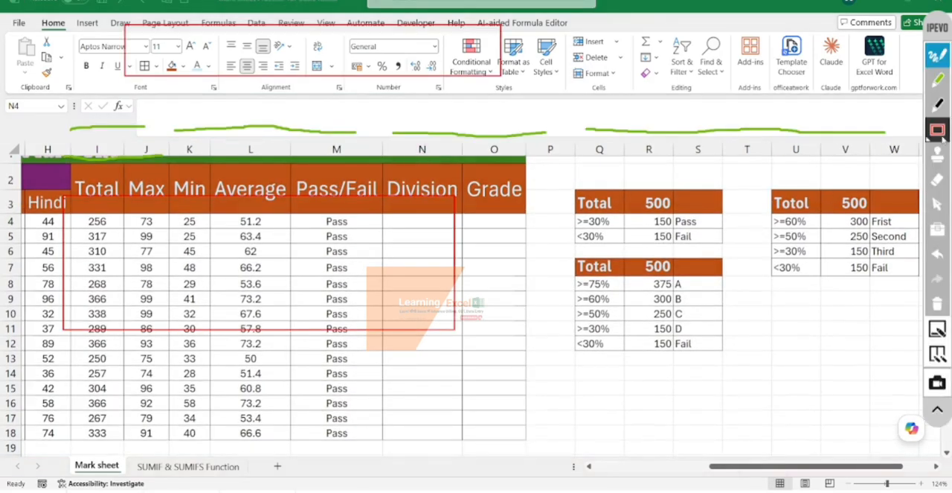
click(937, 131)
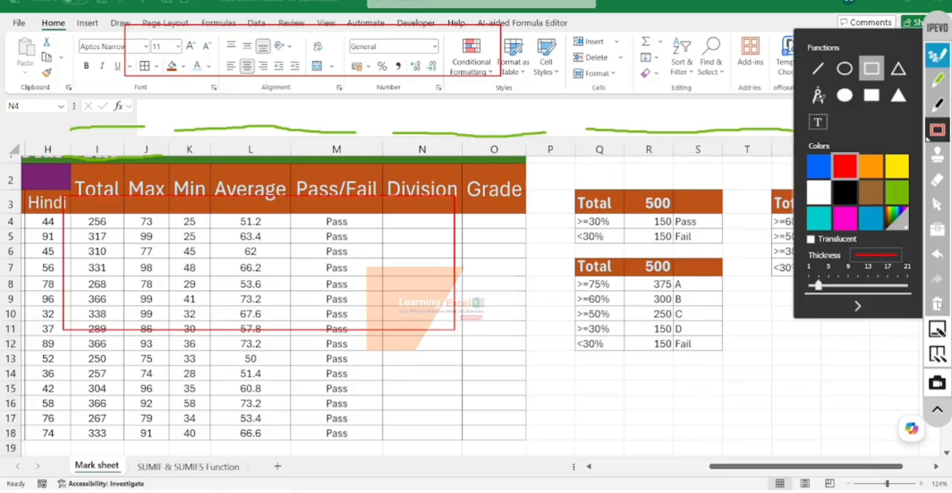
click(937, 304)
click(866, 308)
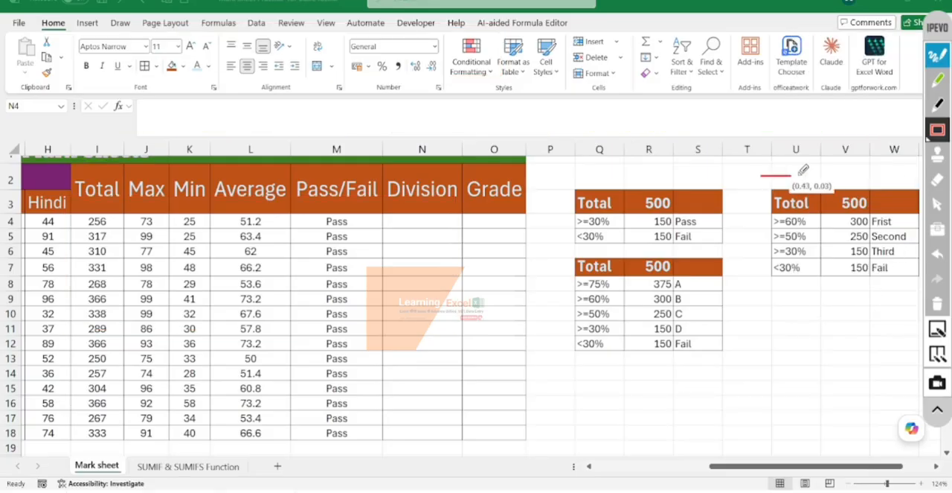
mouse_move(762, 177)
mouse_down()
mouse_move(933, 224)
mouse_move(935, 307)
mouse_up()
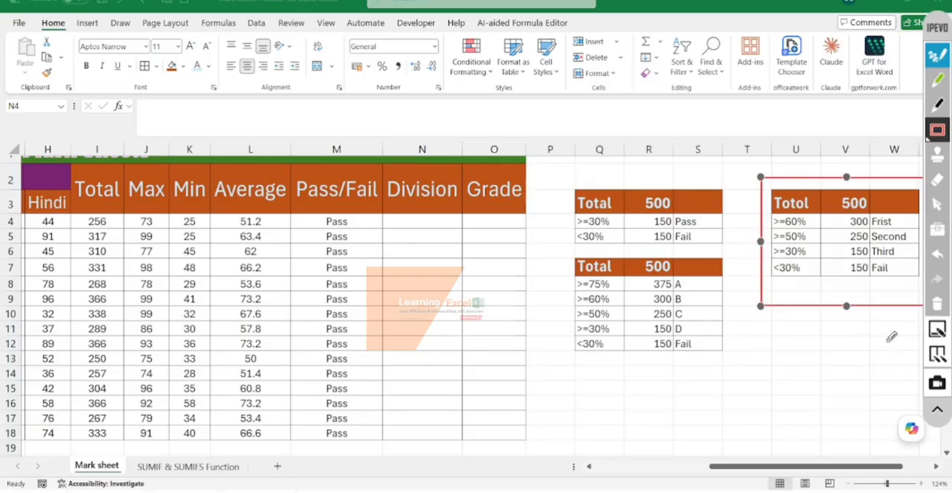
click(941, 62)
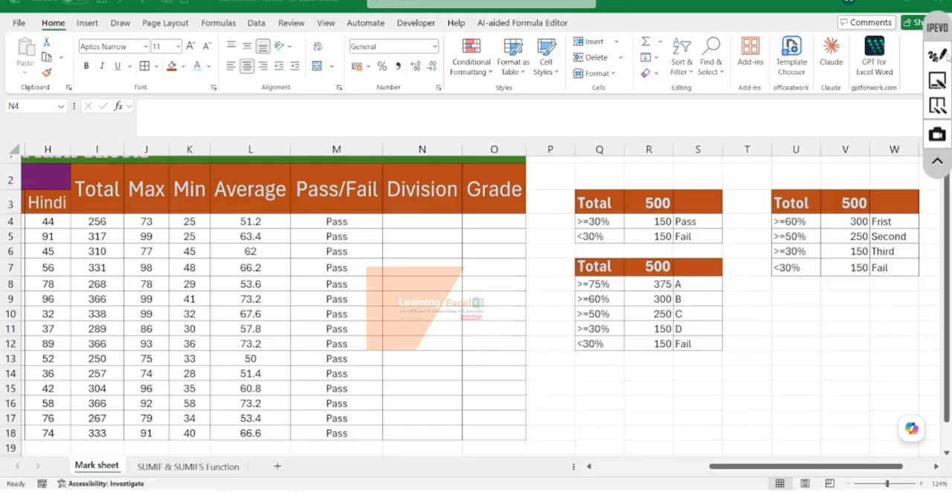
click(941, 56)
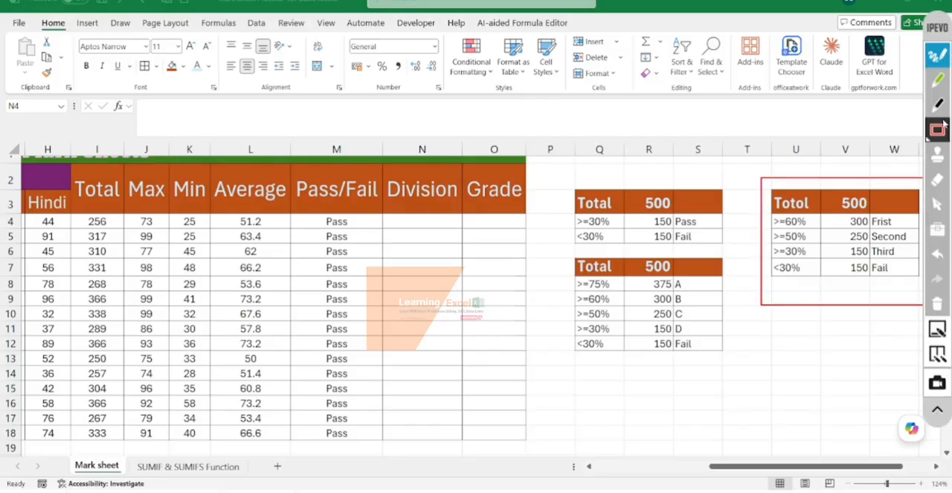
click(942, 57)
- Erase the misplaced annotation frame and draw a red rectangle around the division criteria table in U3:W7
scroll(864, 363, right, 5)
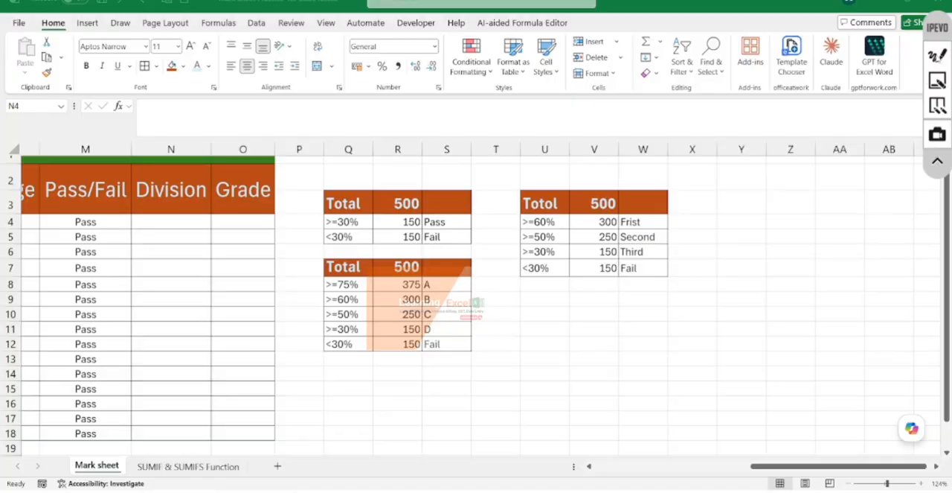
click(939, 56)
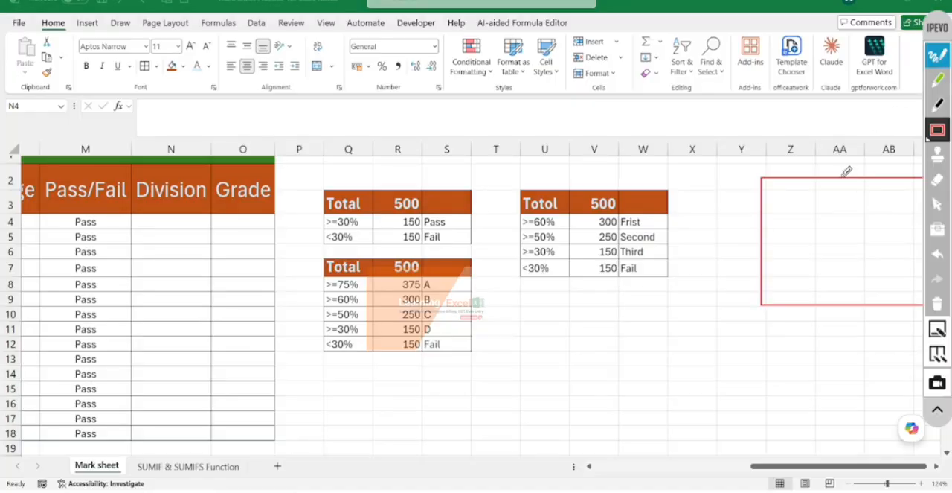
click(938, 305)
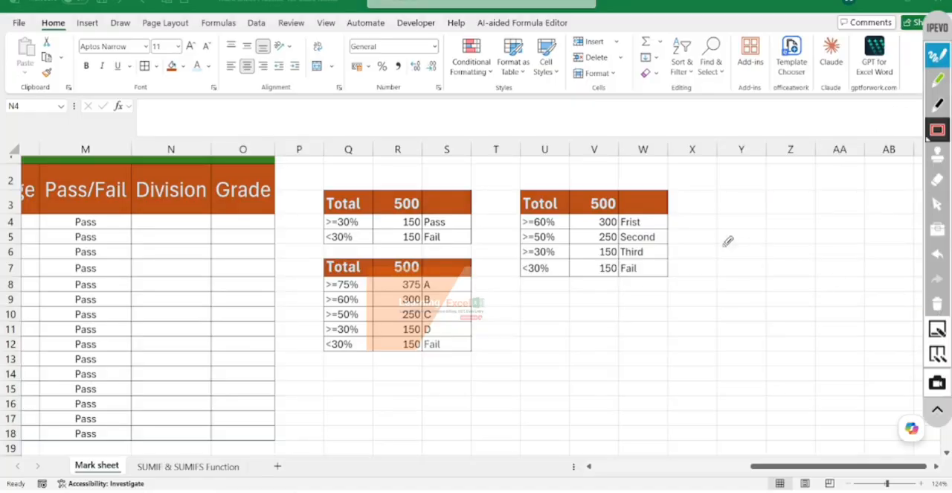
mouse_move(502, 177)
mouse_down()
mouse_move(640, 201)
mouse_move(691, 301)
mouse_up()
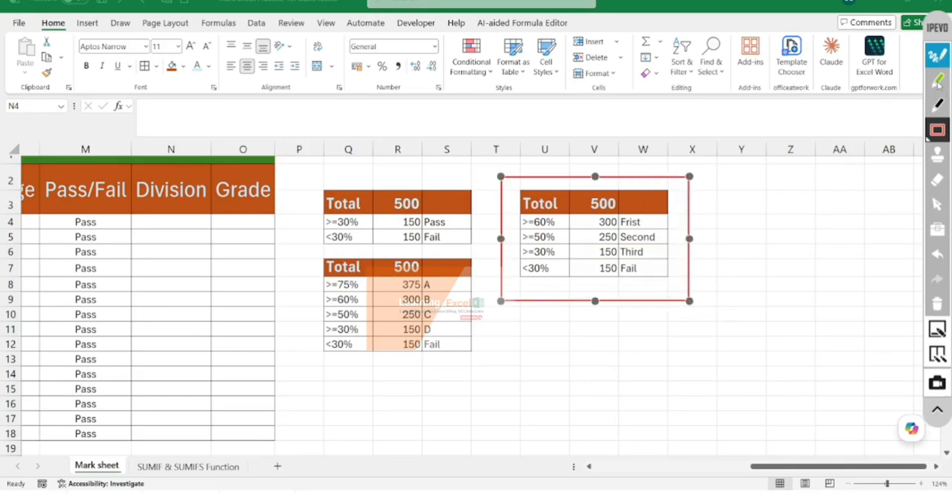
- Mark the division criteria with a green downward arrow and a check mark beside each row, and clear the annotations
click(938, 80)
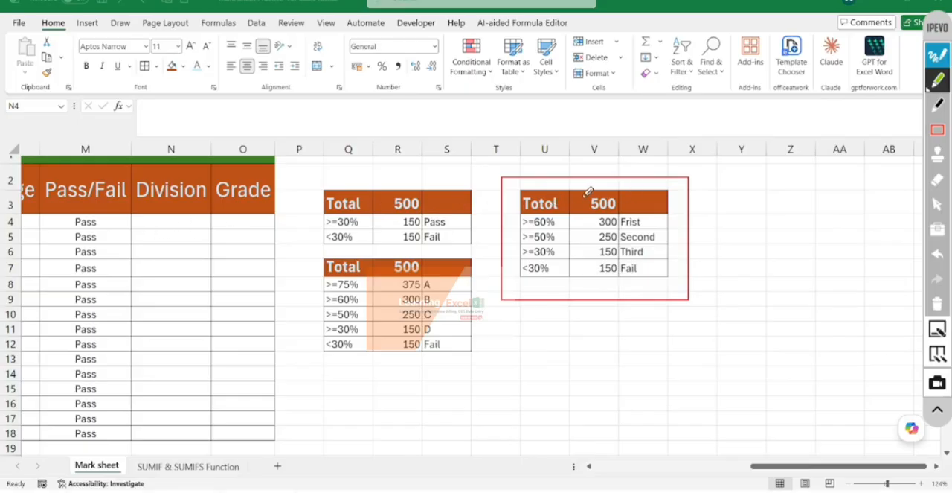
mouse_move(587, 192)
mouse_down()
mouse_move(585, 208)
mouse_move(616, 219)
mouse_move(624, 187)
mouse_move(580, 191)
mouse_up()
mouse_move(561, 220)
mouse_down()
mouse_move(562, 280)
mouse_move(573, 257)
mouse_up()
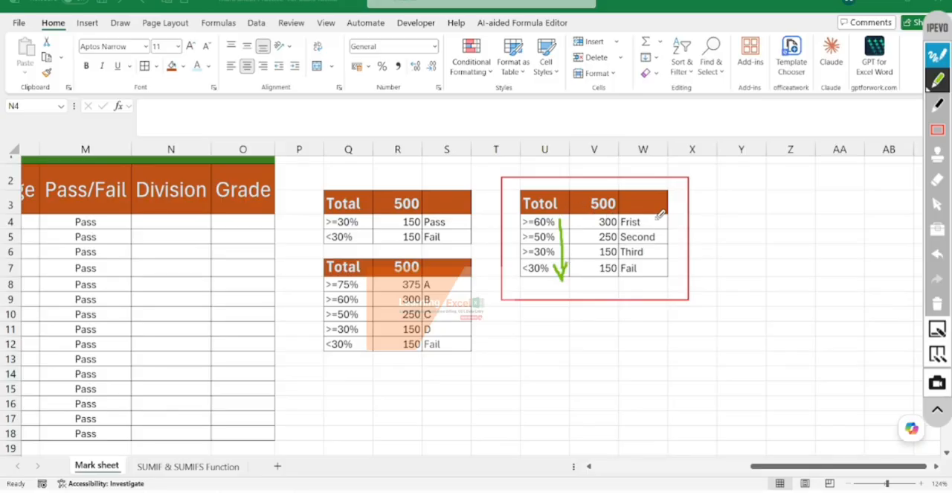
drag(655, 221, 683, 198)
drag(666, 232, 699, 211)
mouse_move(657, 257)
mouse_down()
mouse_move(678, 255)
mouse_move(718, 208)
mouse_up()
mouse_move(653, 270)
mouse_down()
mouse_move(674, 279)
mouse_move(736, 236)
mouse_up()
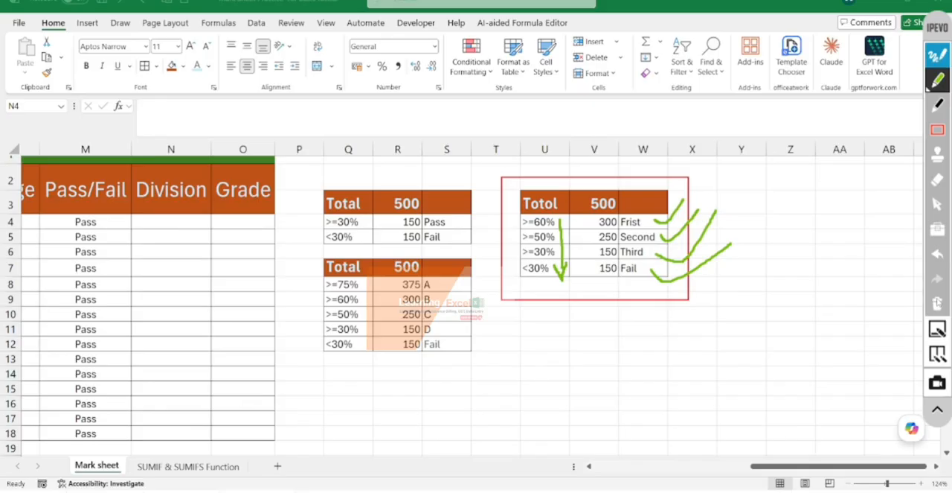
click(937, 303)
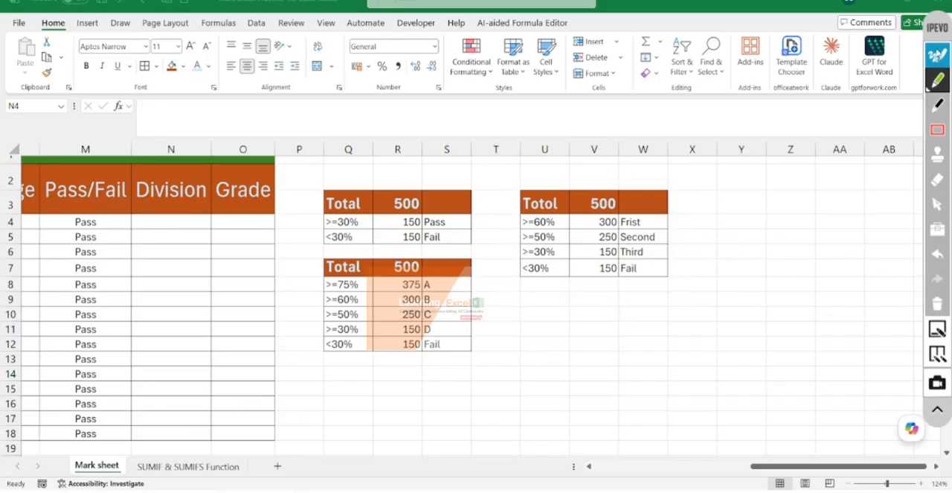
click(937, 55)
- Start an IF formula in Division cell N4 that tests whether the total meets I4>=300
scroll(230, 248, left, 2)
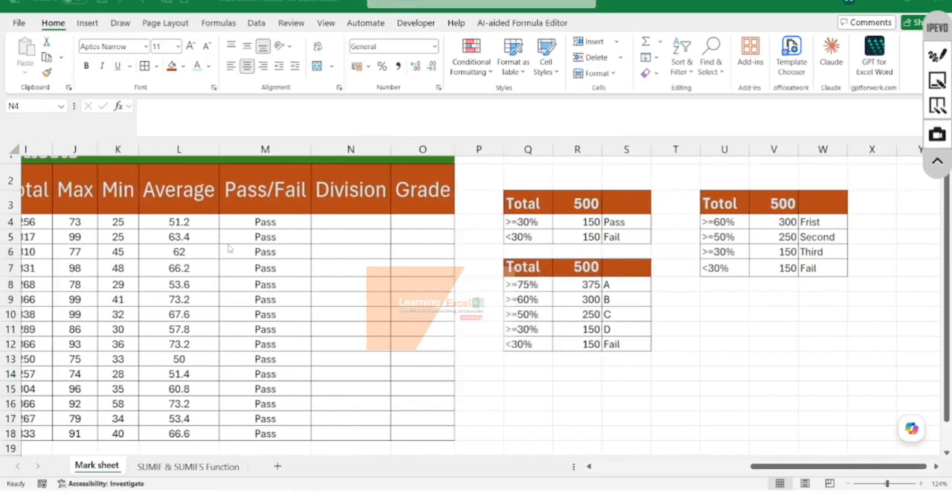
click(367, 225)
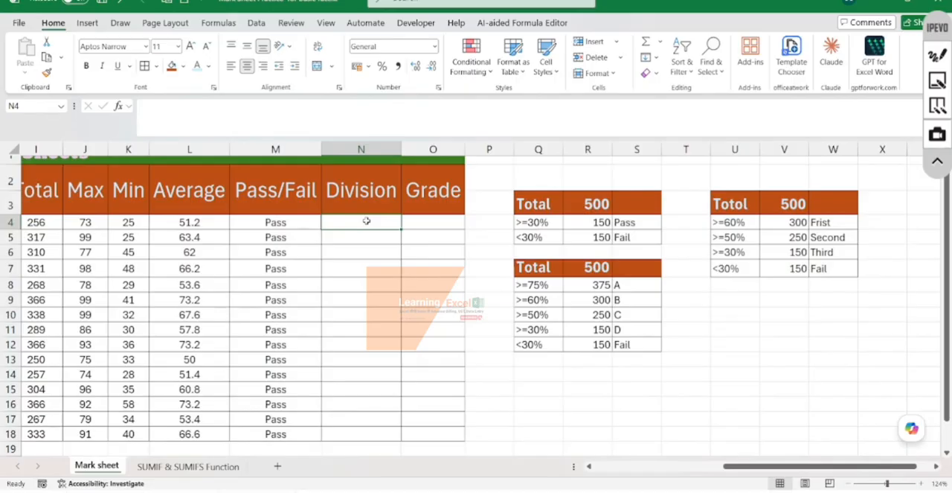
text(=if()
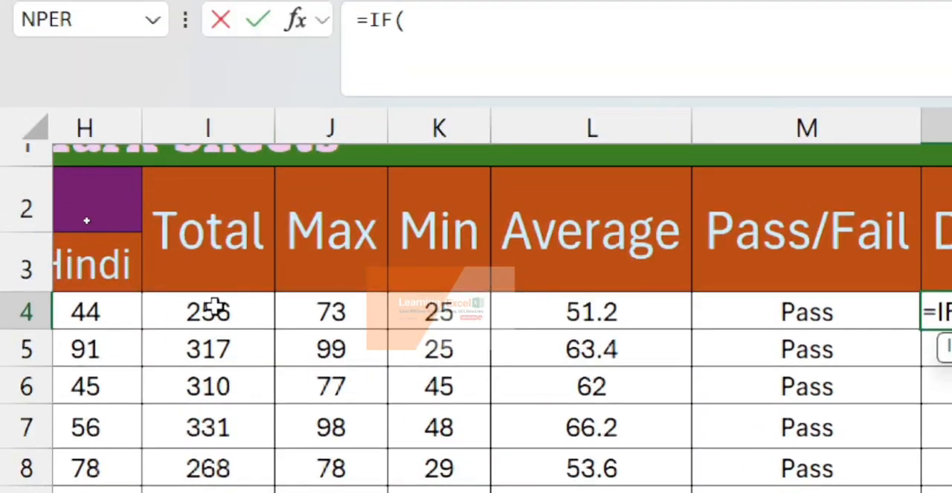
click(219, 307)
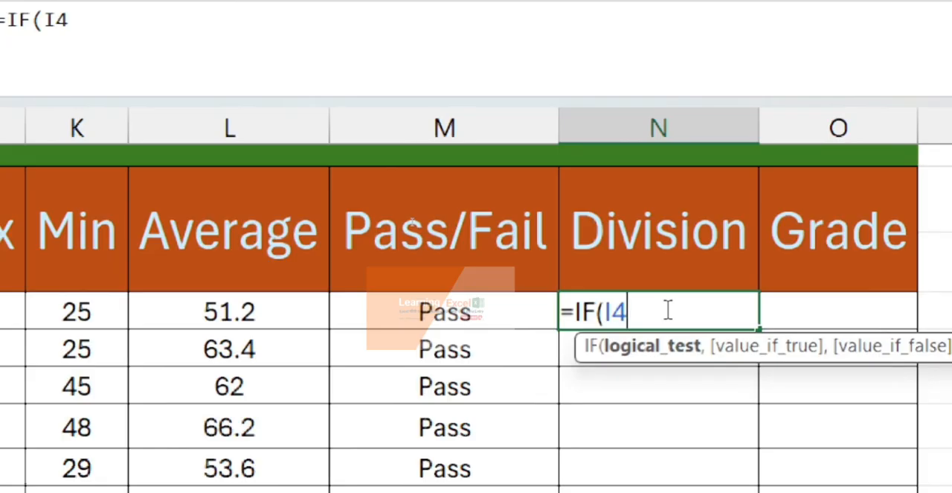
text(>)
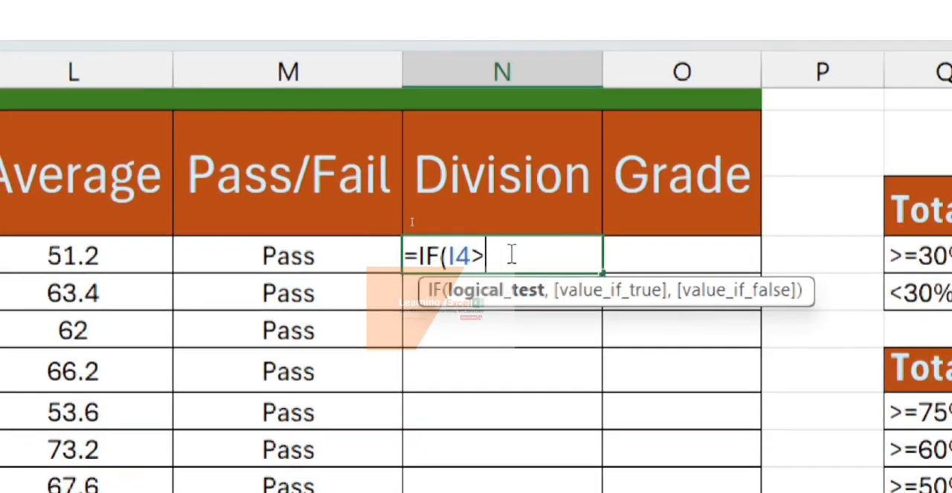
text(=)
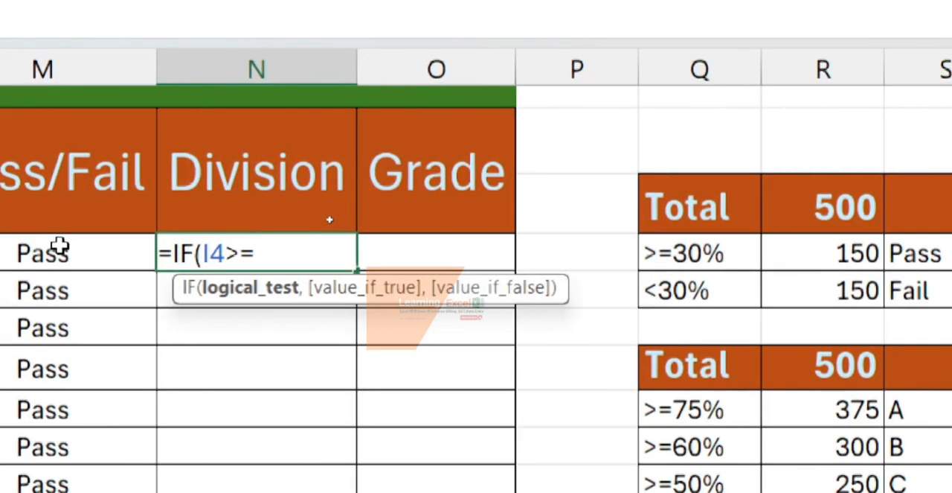
text(300)
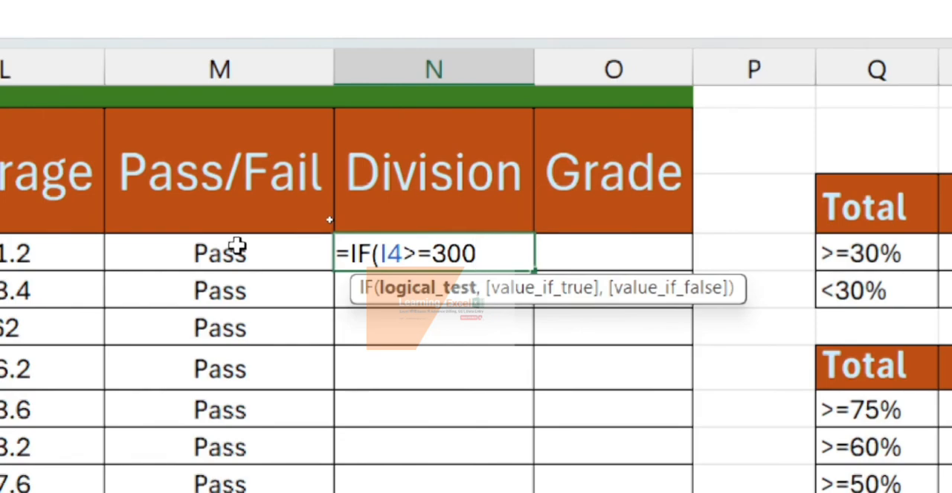
text(,)
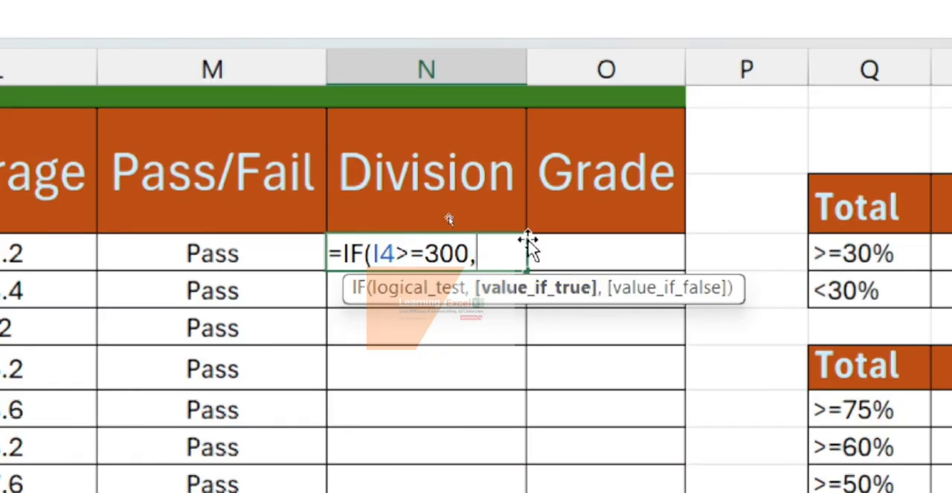
- Enter "First" as the value-if-true argument of the N4 formula
text("F)
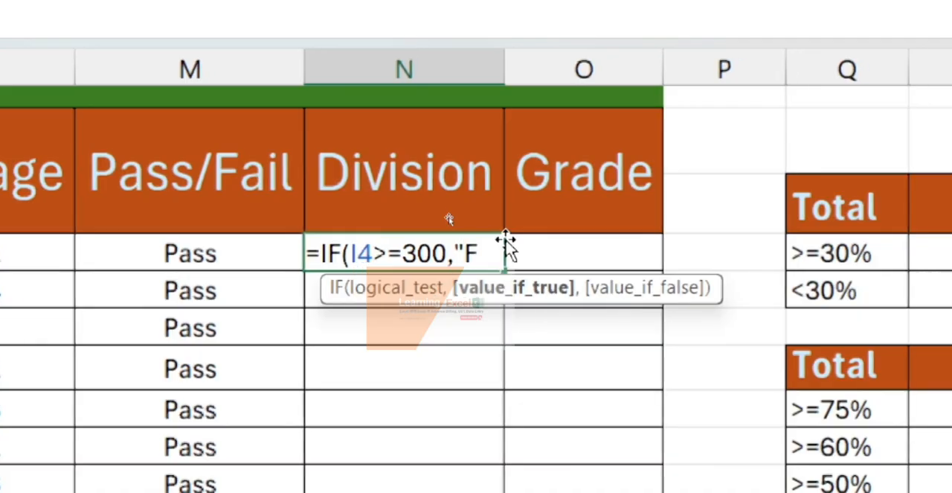
text(irst)
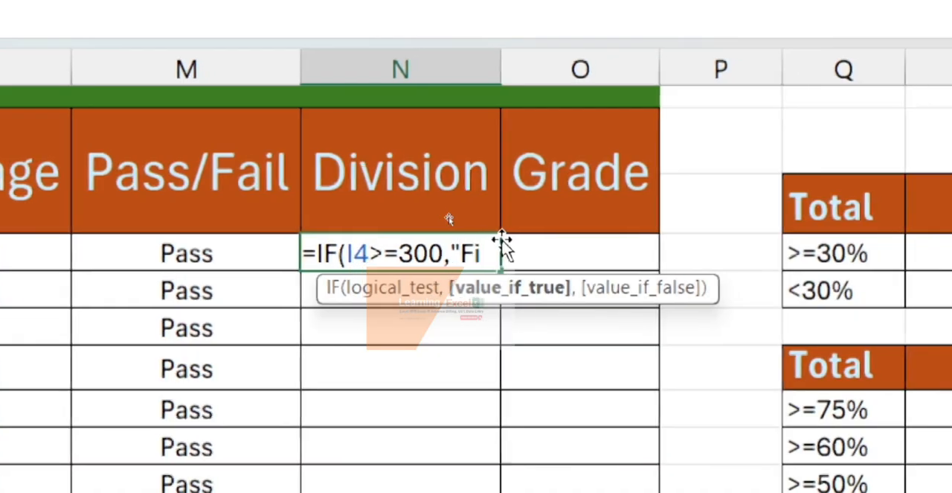
text(")
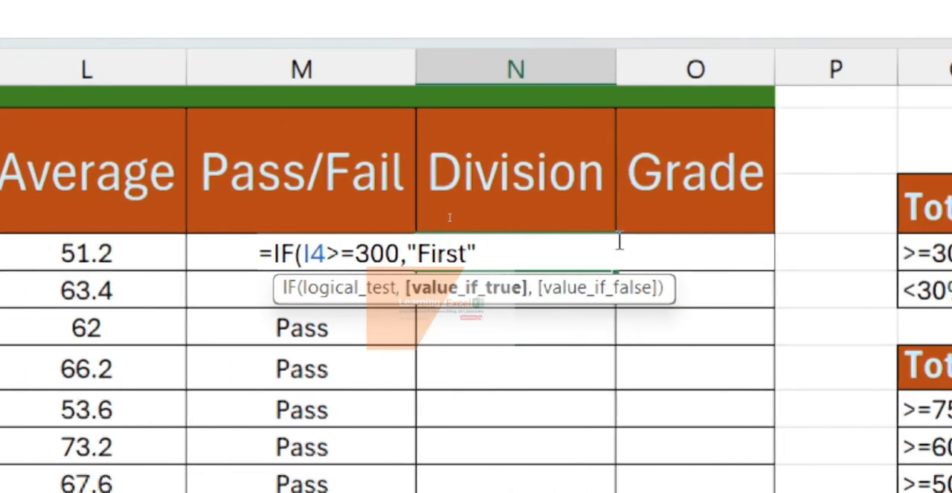
text(,)
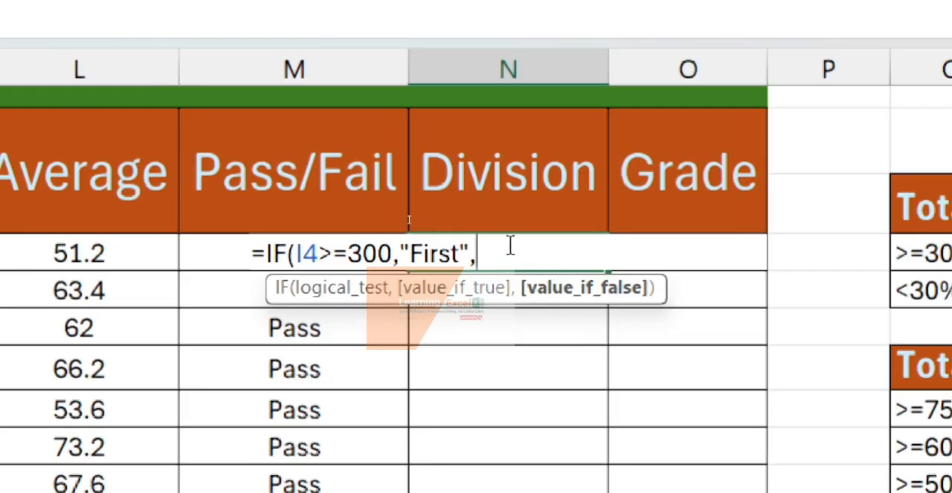
- Nest a second IF in the N4 formula's value-if-false argument that returns "Second" when I4>=250
text(")
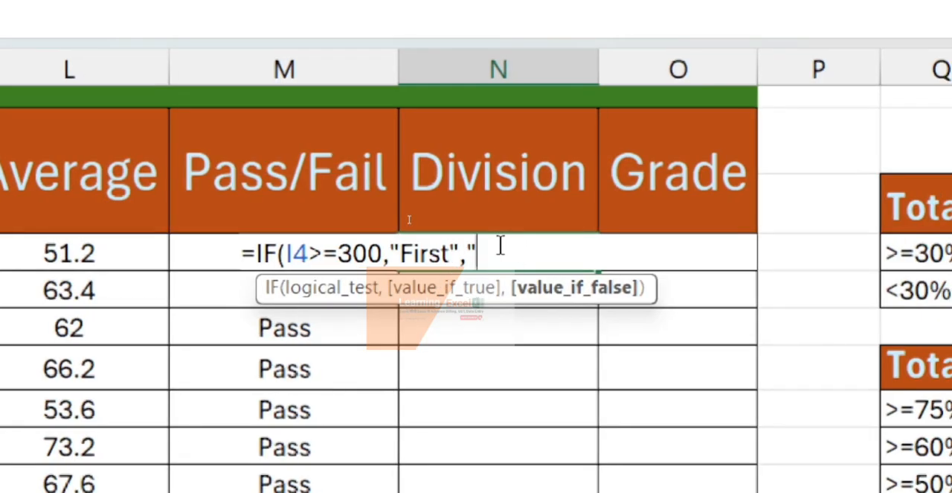
key(BackSpace)
text(if)
key(Tab)
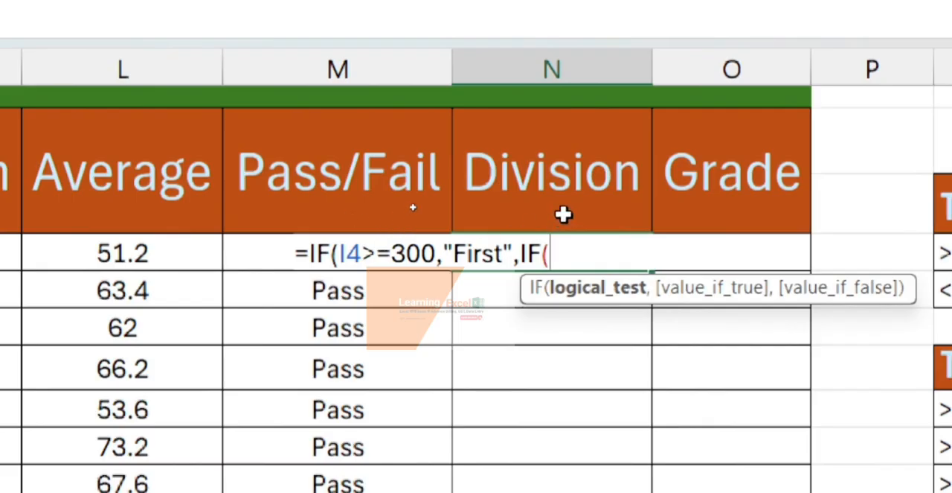
text(I)
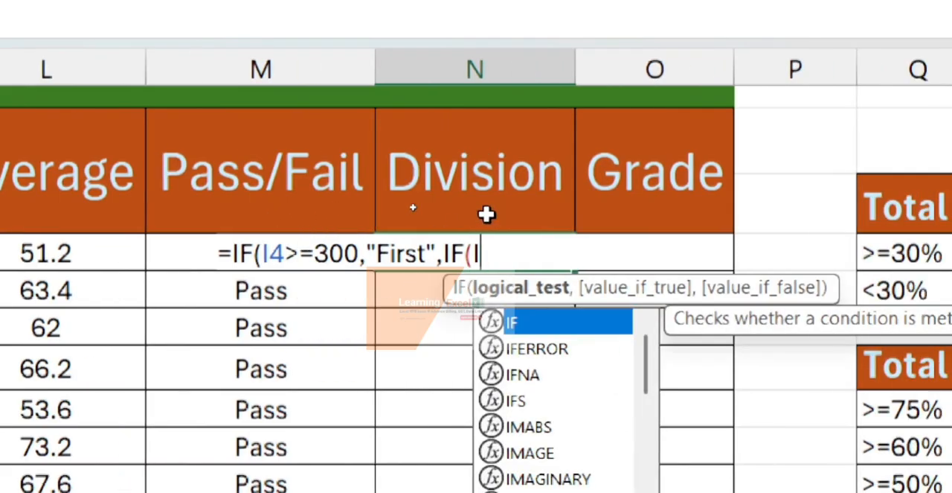
text(4>)
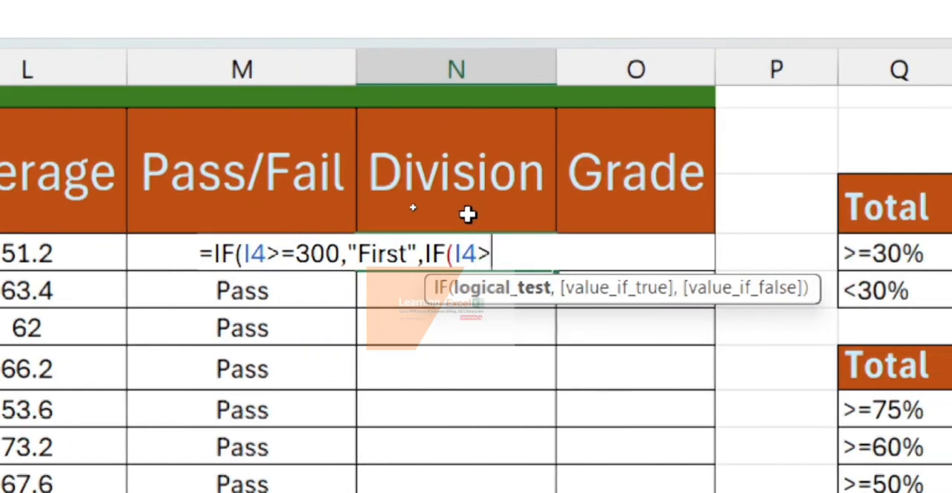
text(=)
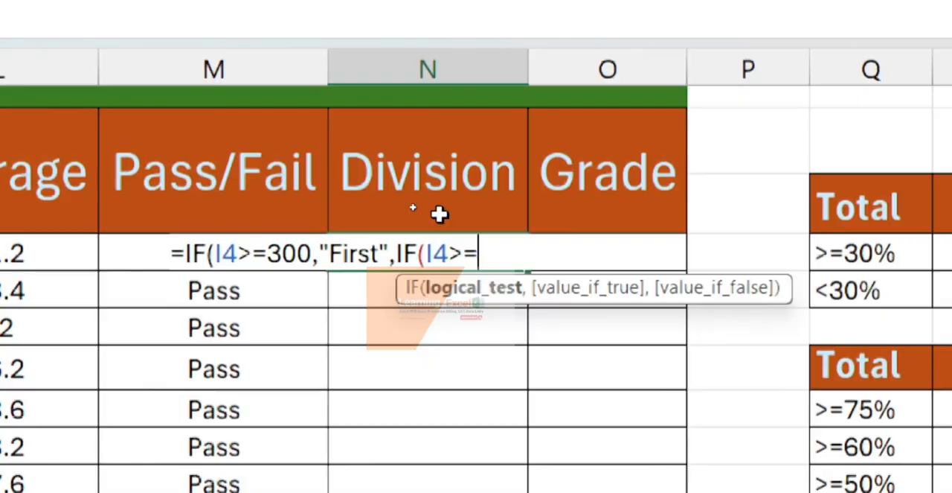
text(250,)
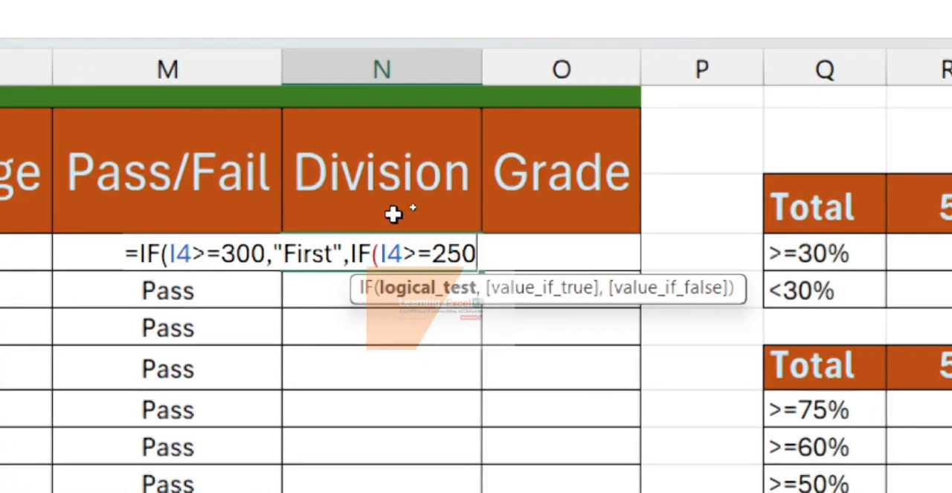
text(")
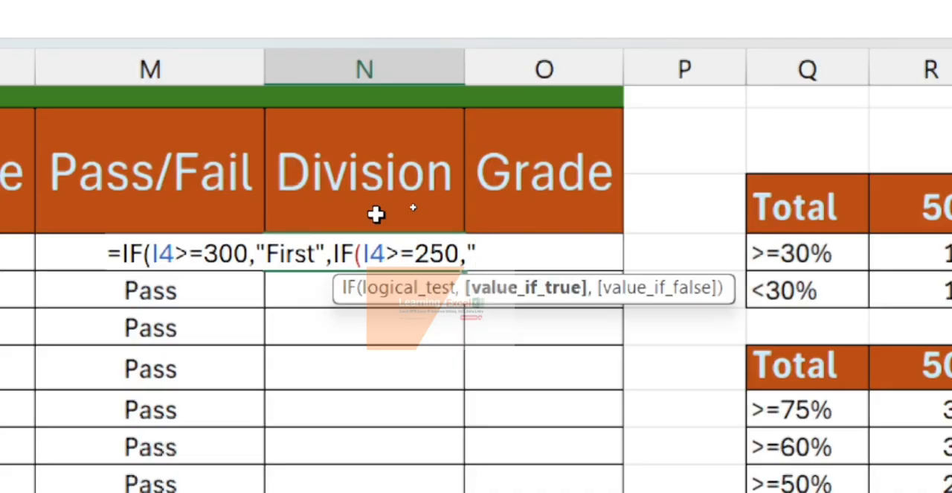
text(Second)
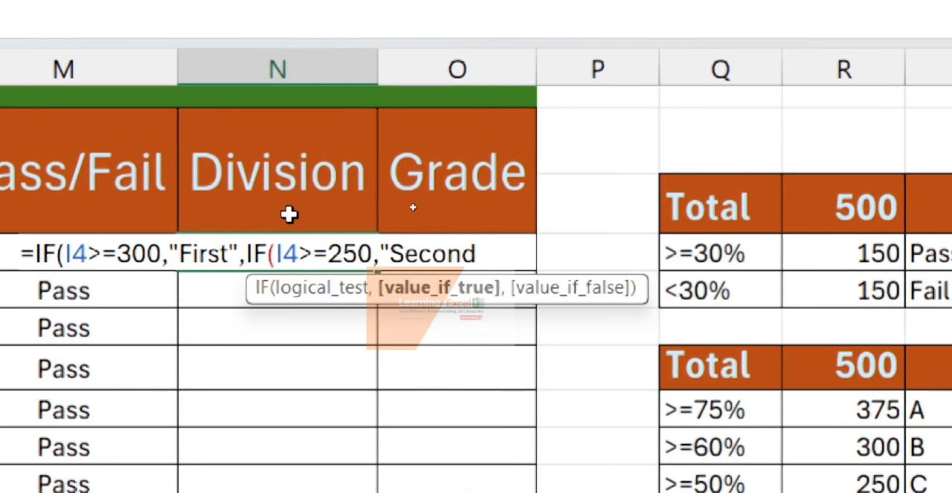
text(",)
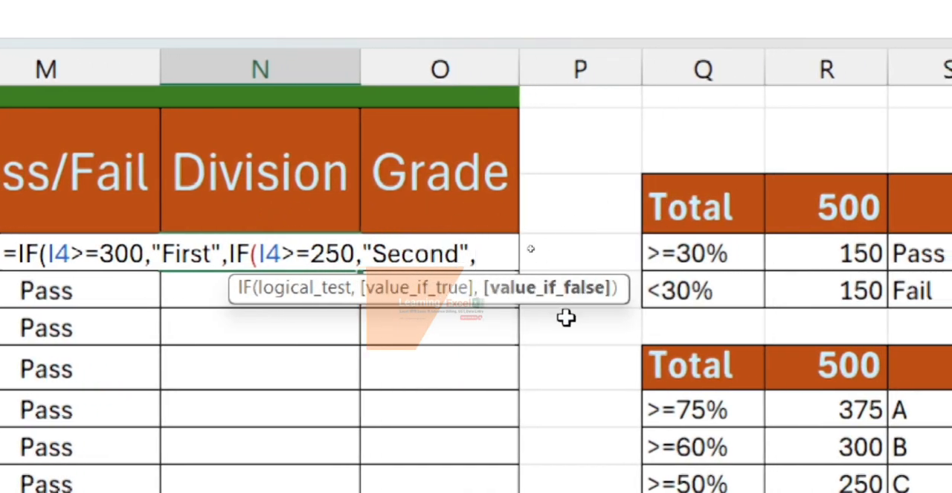
text(if)
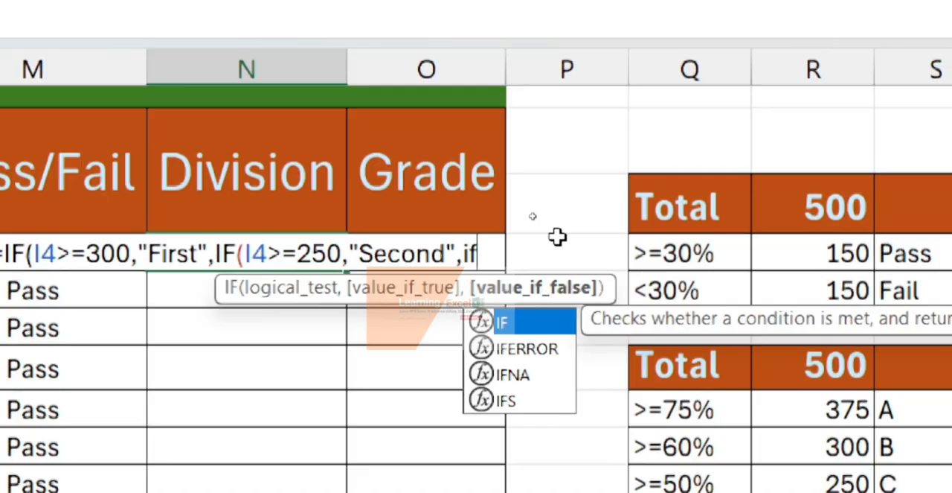
- Nest a third IF in the N4 formula that returns "Third" when I4>=150
key(Tab)
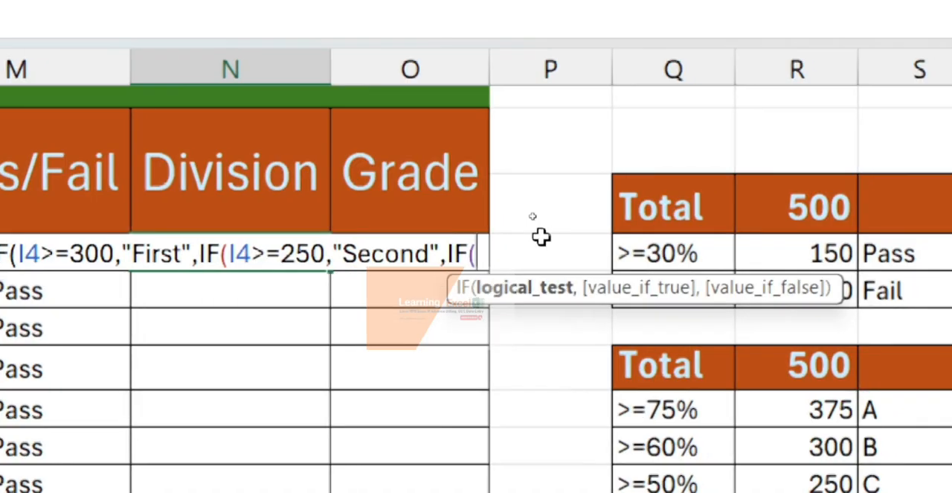
text(I4)
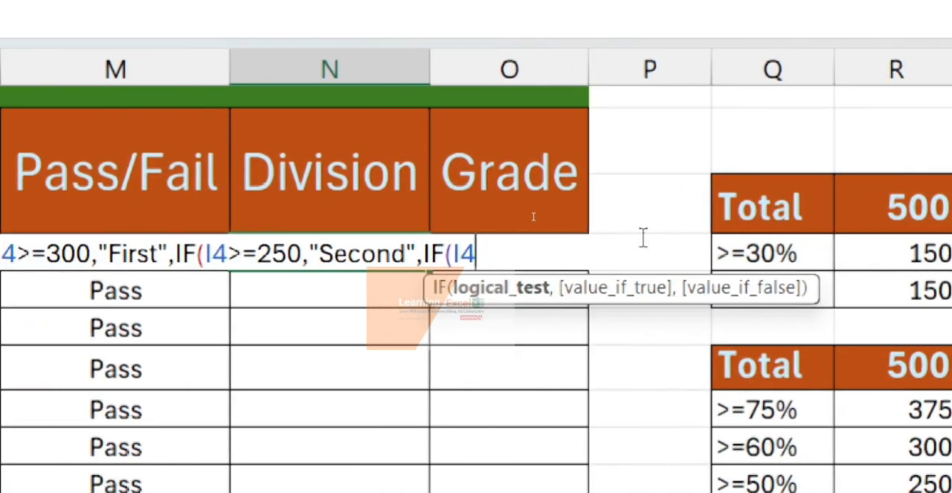
text(>=150)
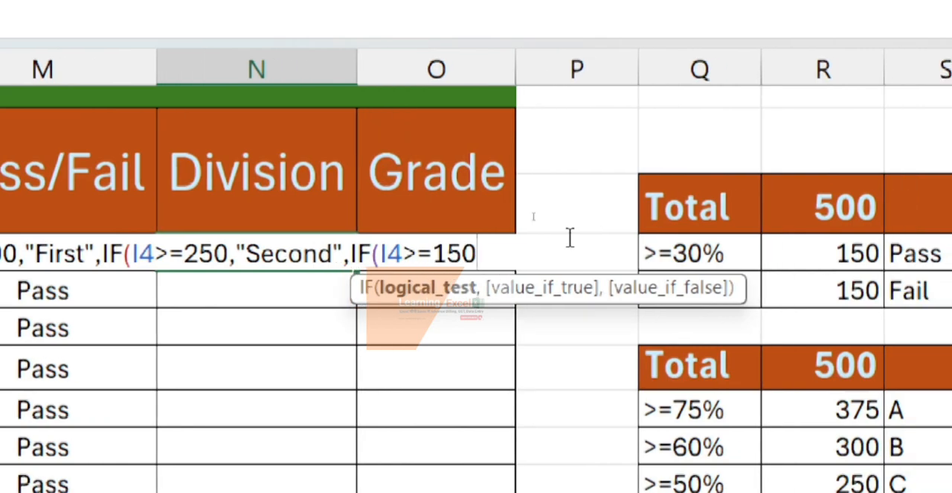
text(,)
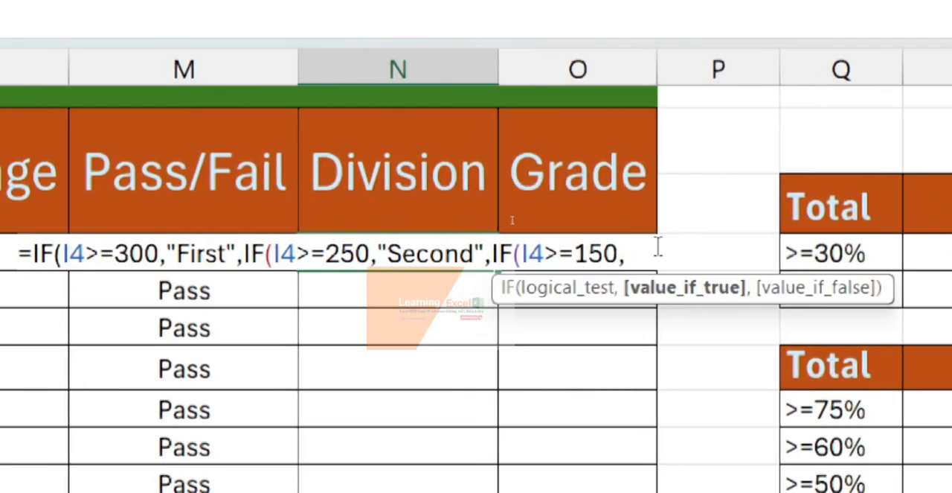
text(")
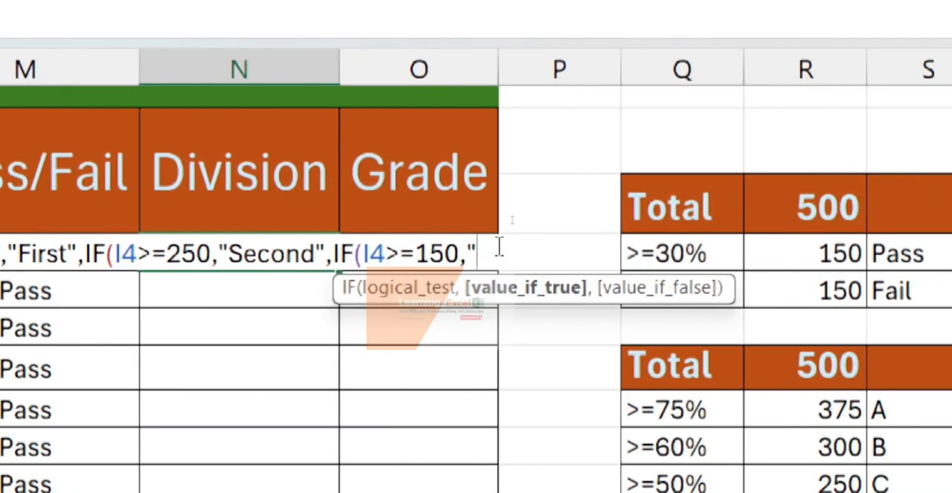
text(Third)
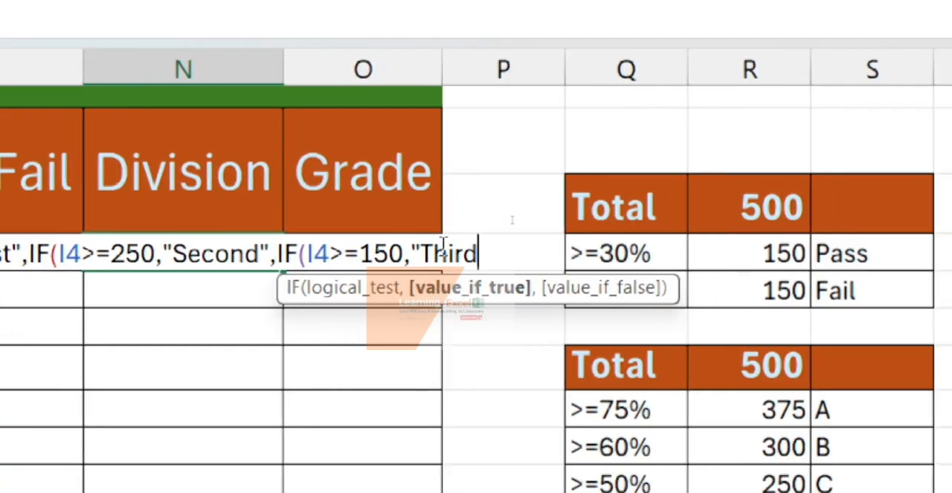
text(",)
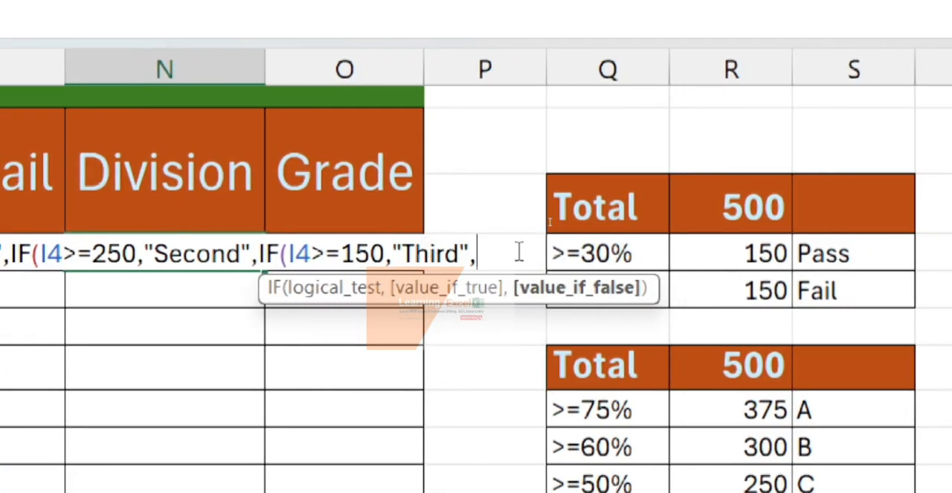
text(")
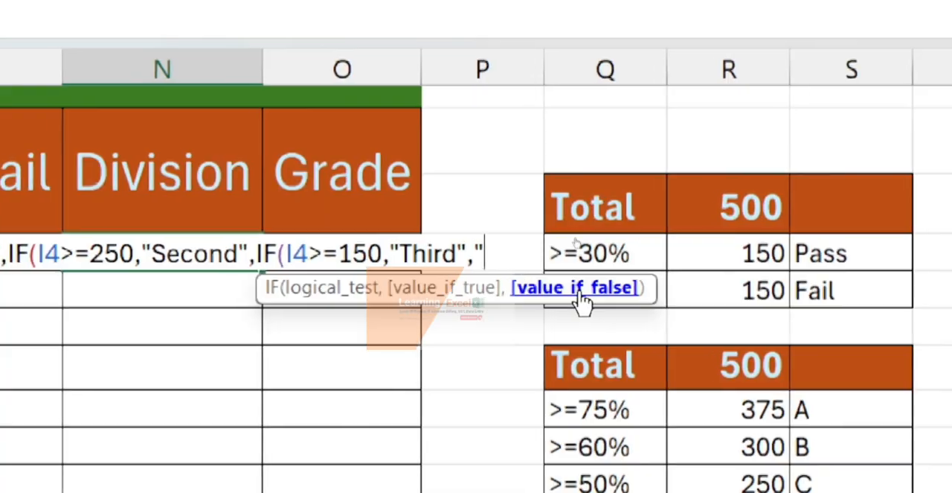
text(F)
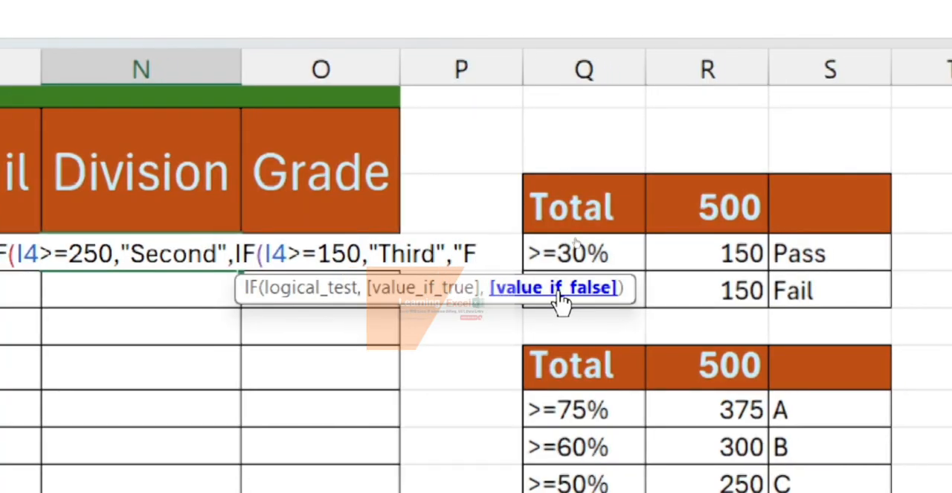
text(ail")
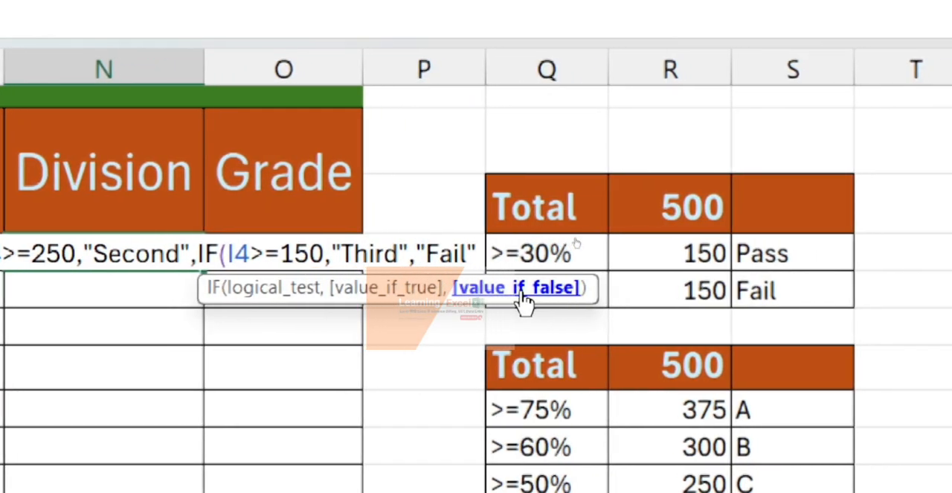
text())))
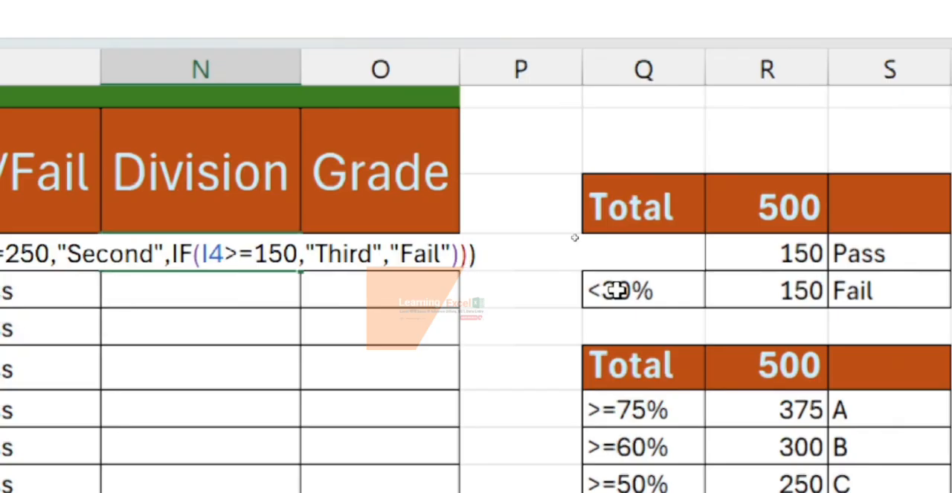
- Add "Fail" as the final value-if-false argument, close all three IF functions and enter the N4 formula
key(Return)
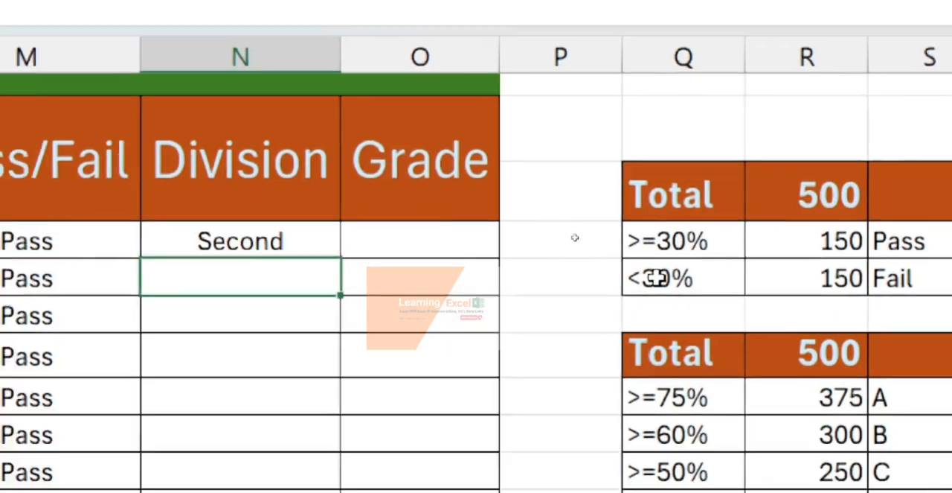
- Copy the N4 formula down the Division column for all students and check the results against their marks
click(429, 160)
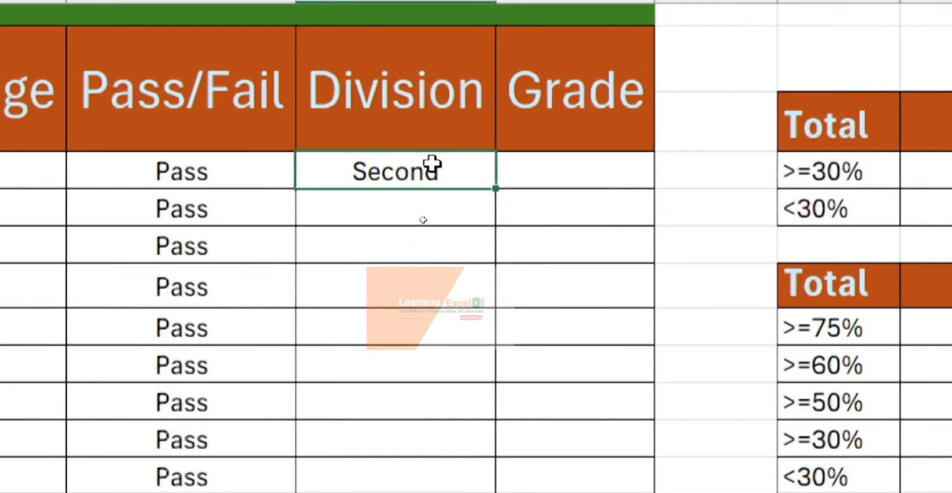
double_click(495, 187)
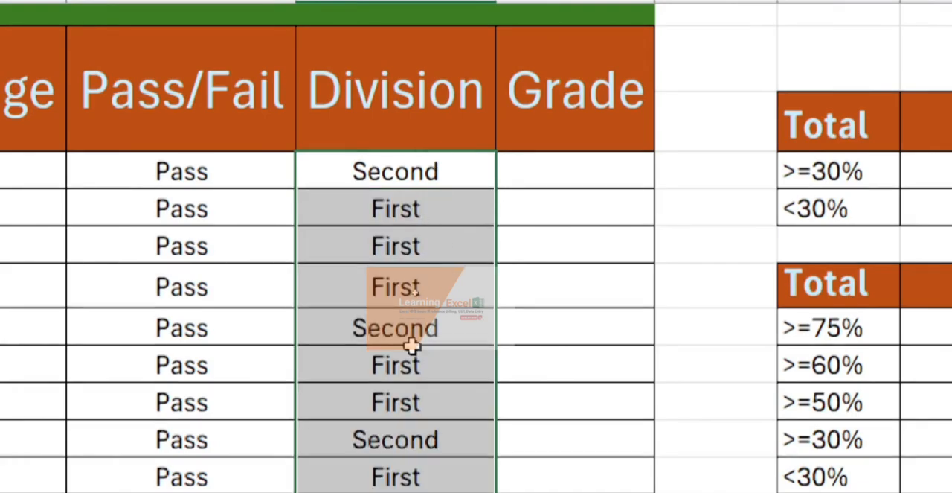
scroll(413, 406, down, 3)
scroll(412, 406, down, 1)
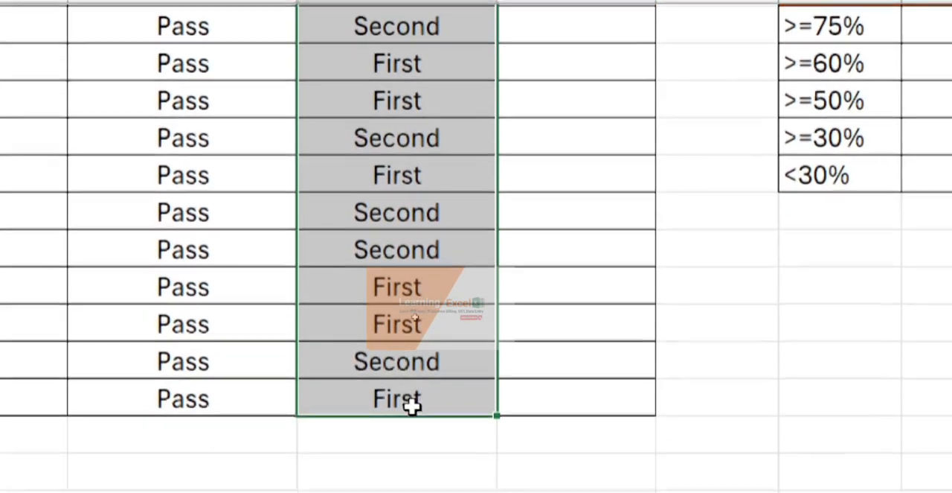
scroll(389, 224, up, 2)
scroll(388, 231, up, 3)
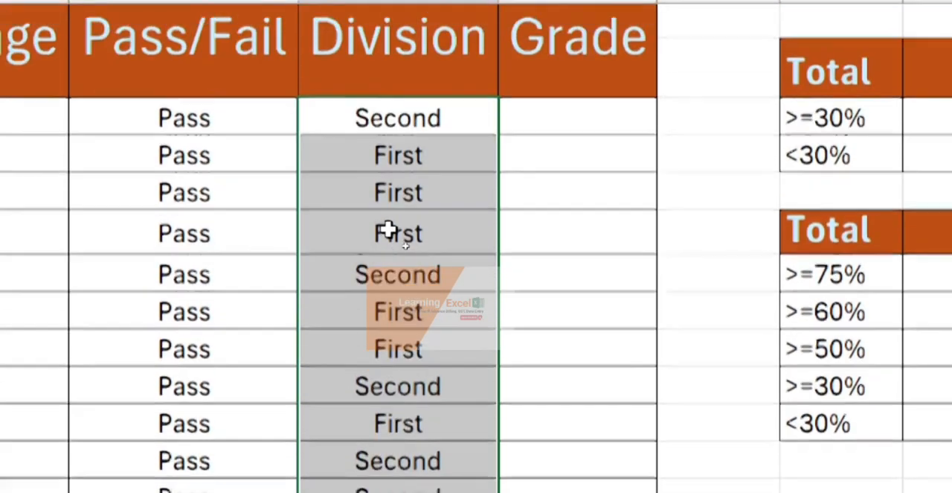
scroll(44, 226, left, 1)
scroll(48, 227, left, 2)
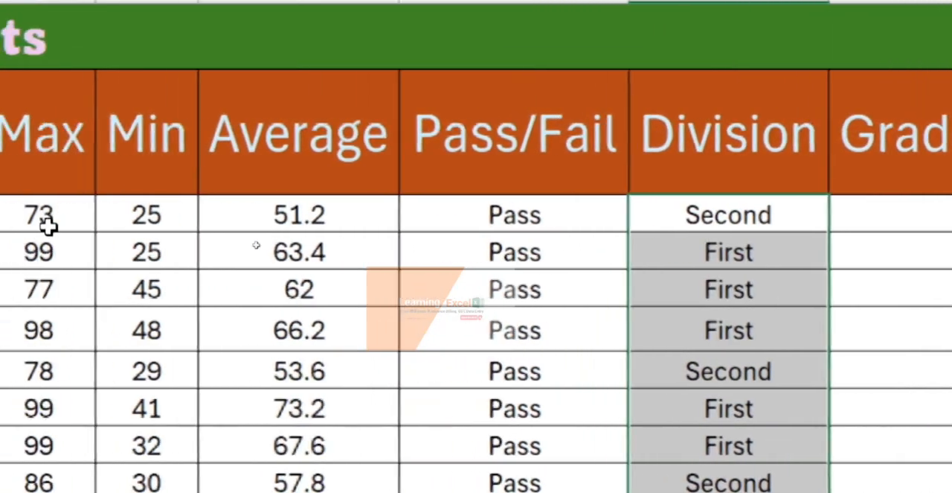
scroll(48, 227, right, 3)
scroll(49, 226, right, 1)
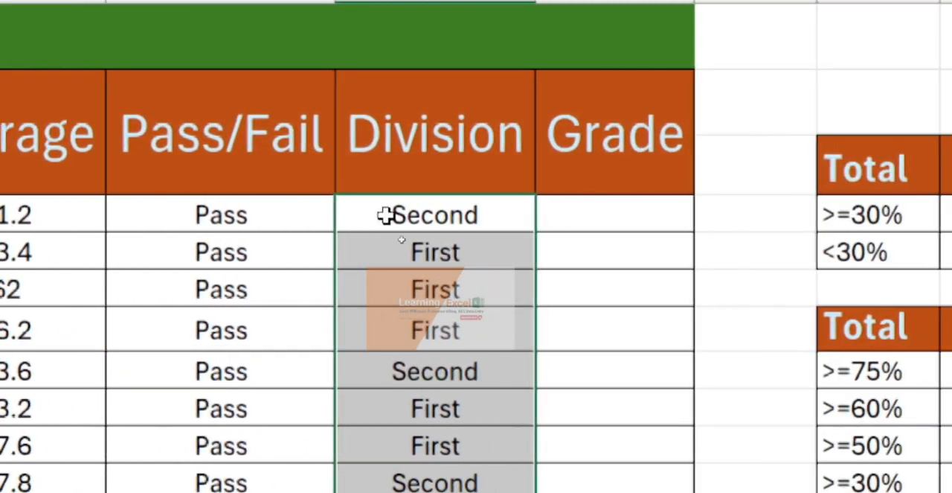
- Start an IF formula in Grade cell O4 that tests whether the total meets I4>=375
click(602, 218)
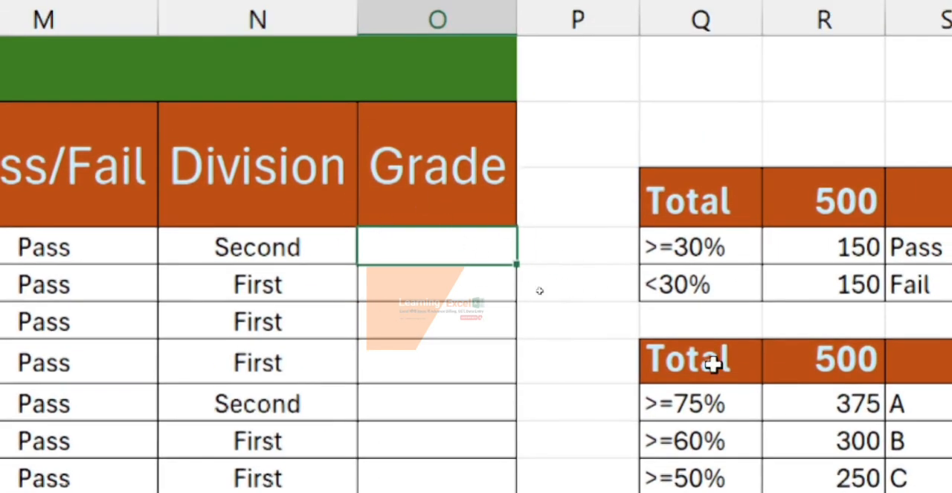
scroll(897, 416, down, 2)
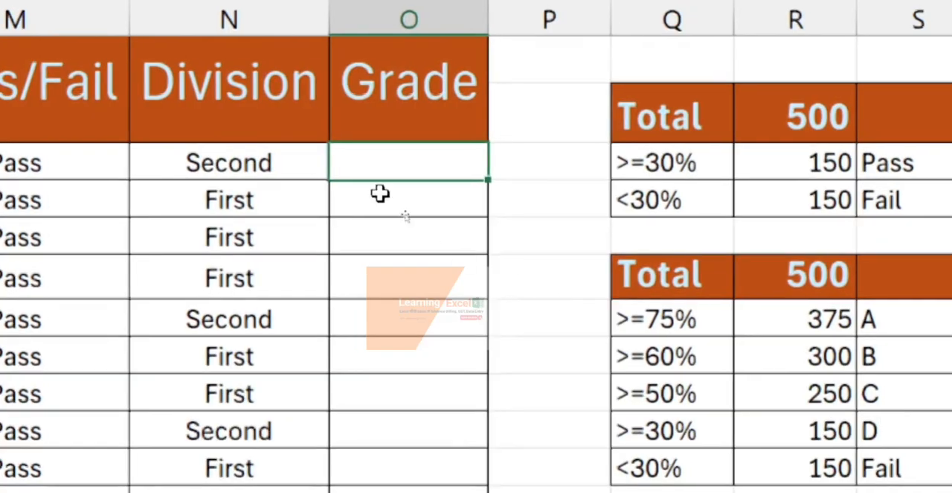
text(=)
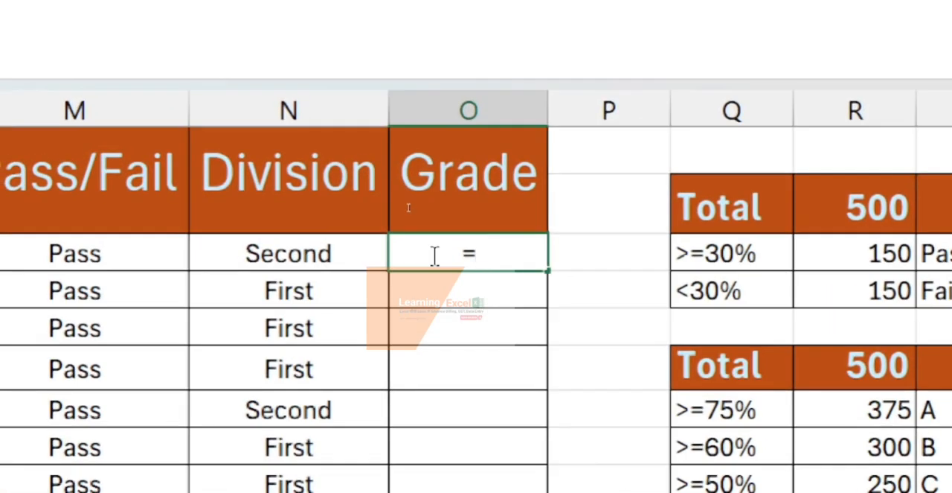
text(if)
key(Tab)
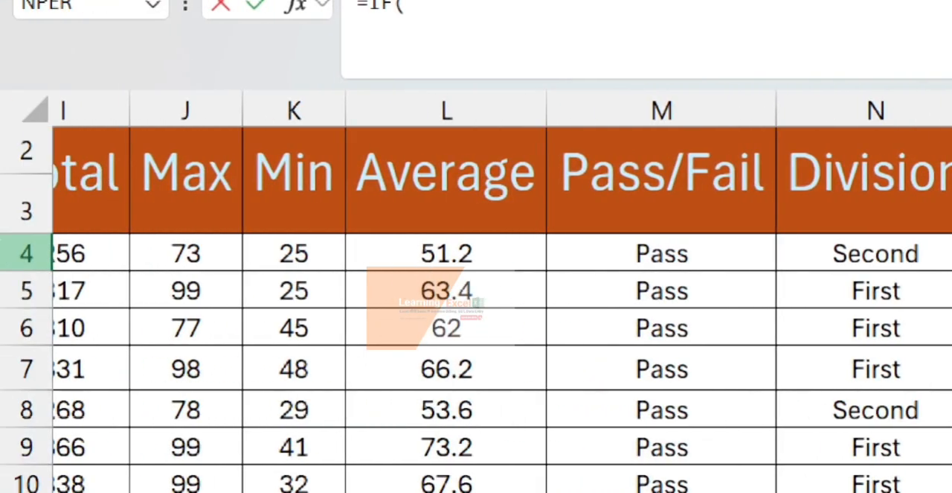
click(96, 242)
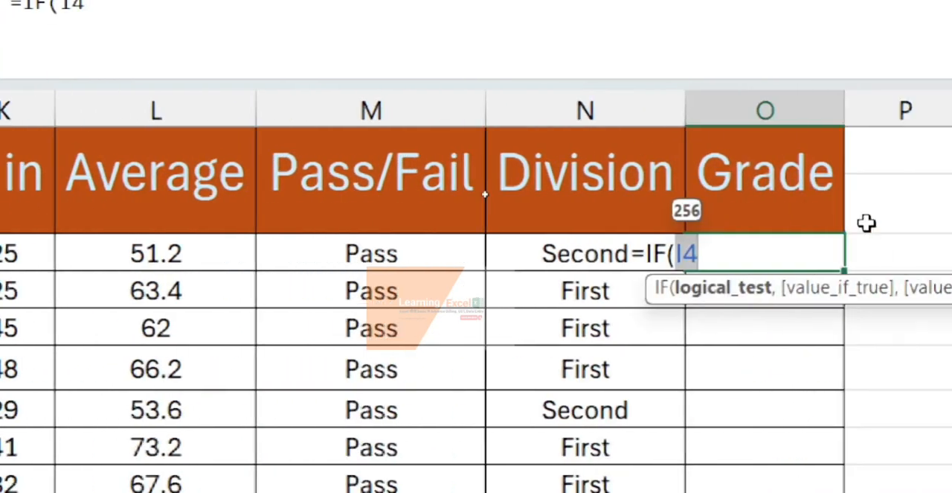
text(>=)
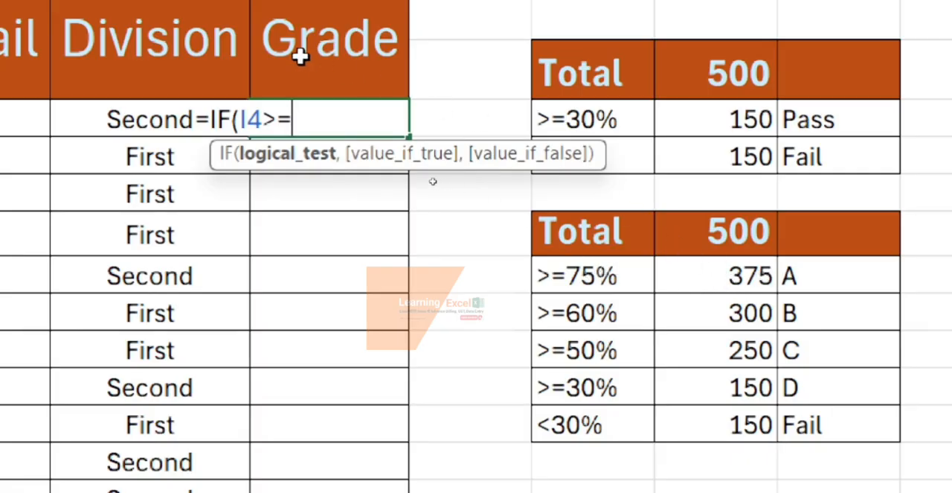
text(375,)
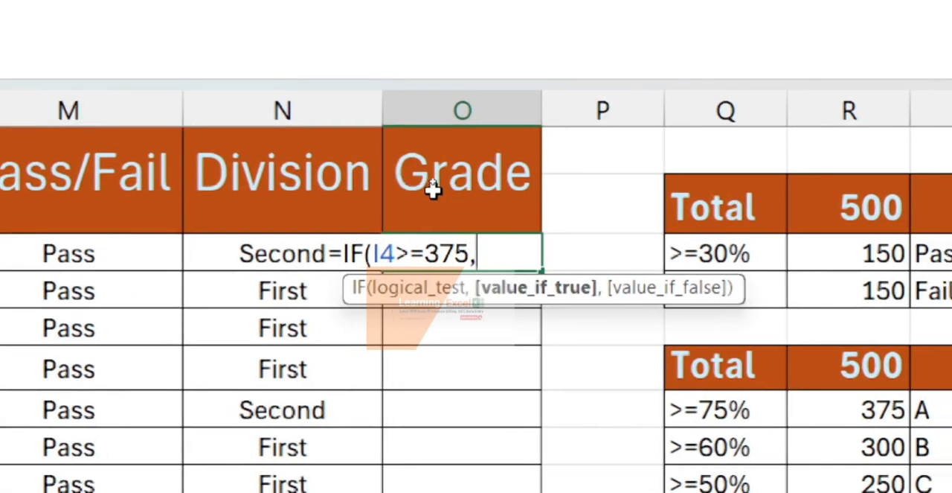
text(")
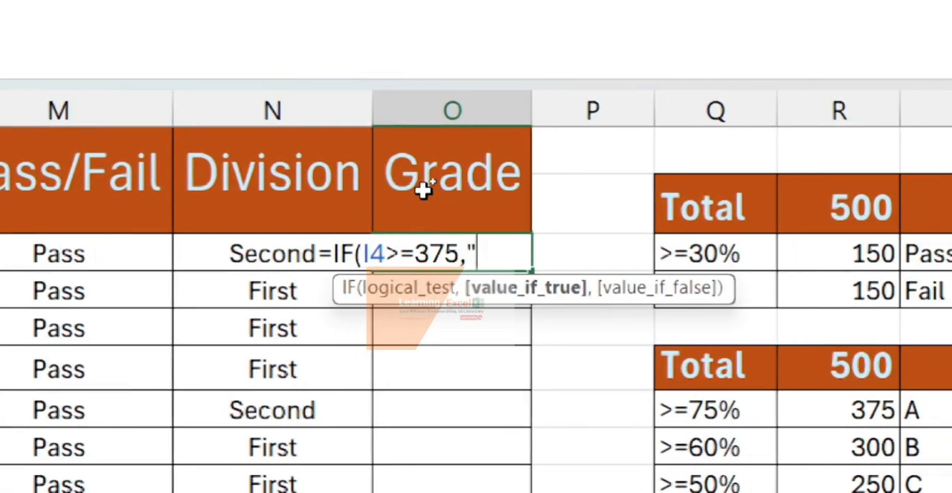
text(A")
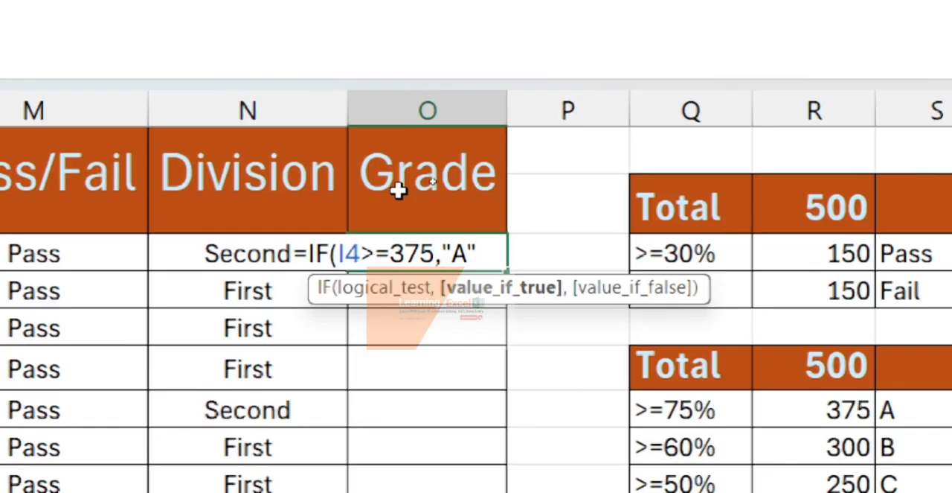
text(,if)
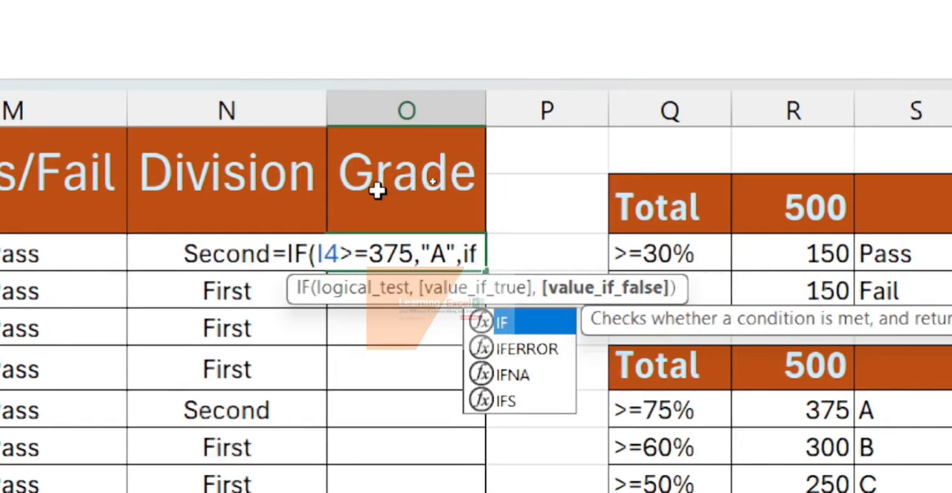
- Nest a second IF in the O4 formula that returns "B" when I4>=300
key(Tab)
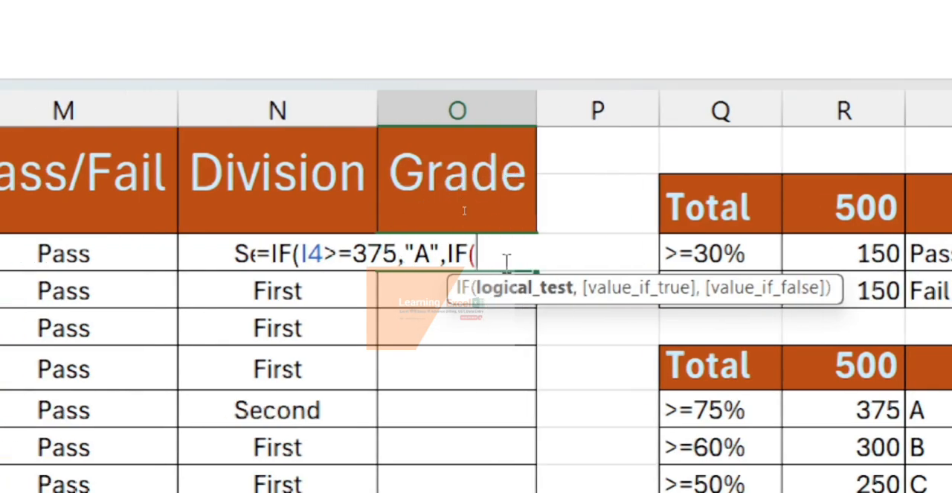
text(I>)
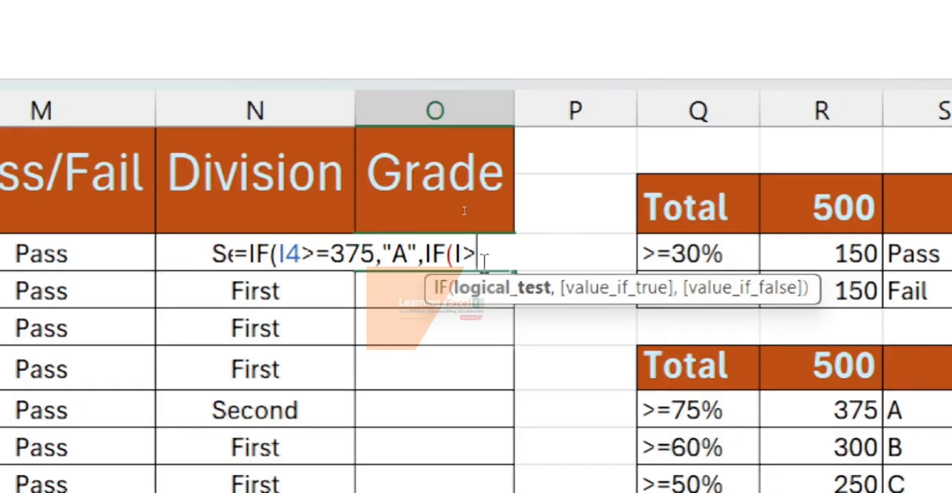
key(BackSpace)
text(4>=)
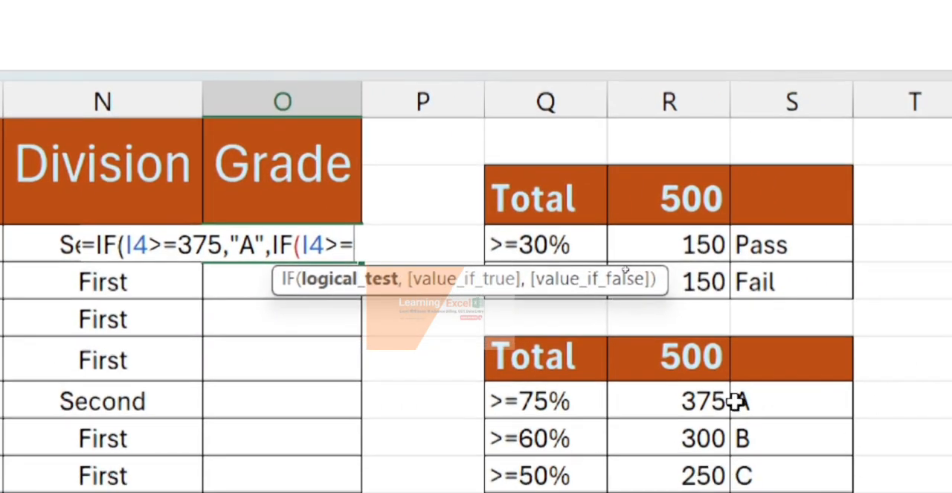
text(300,)
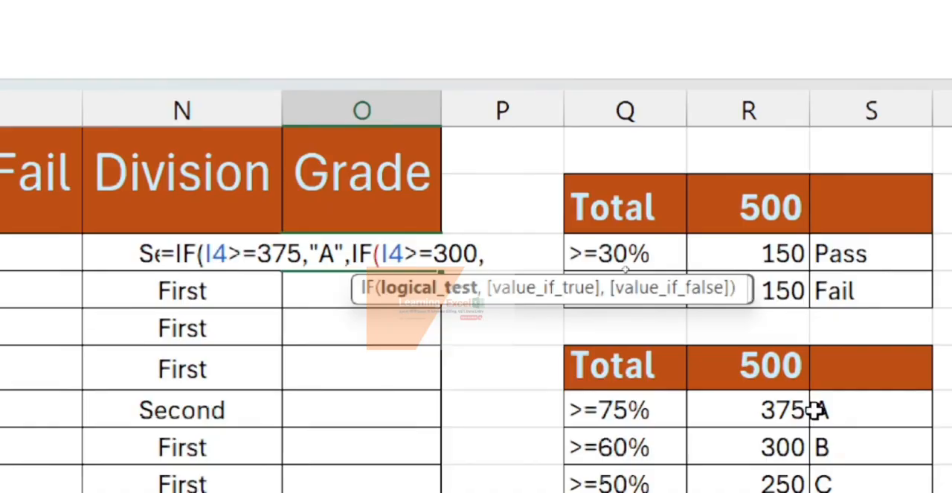
text(")
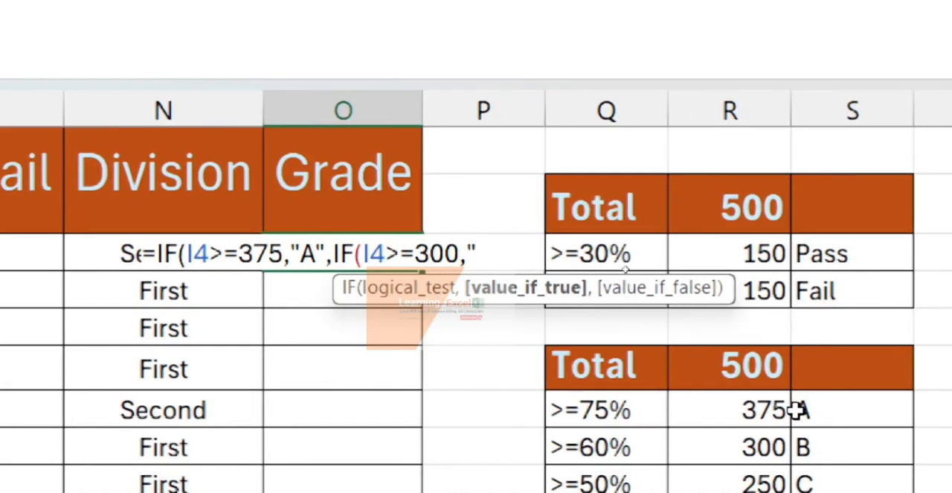
text(B",)
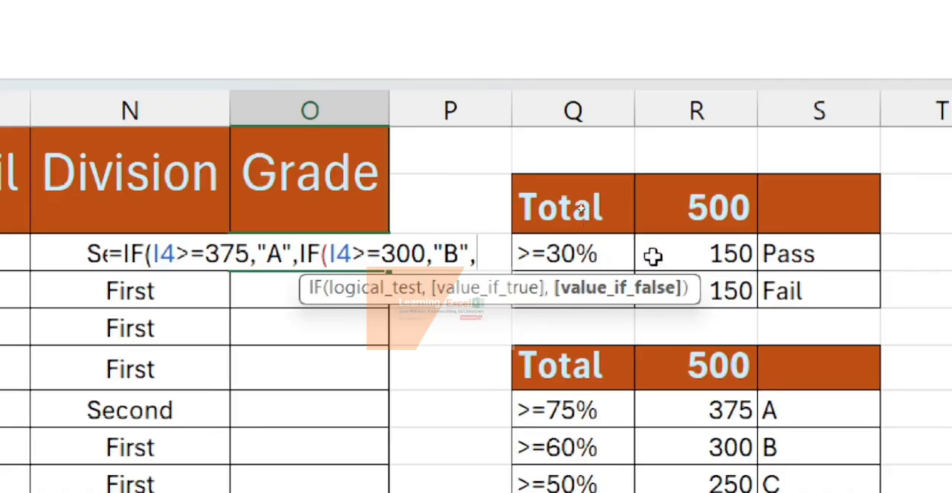
text(if)
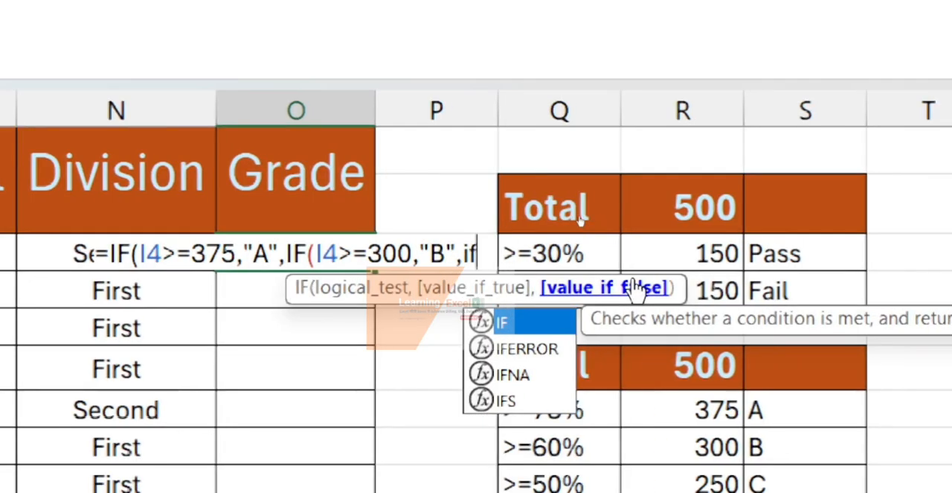
- Nest a third IF in the O4 formula that returns "C" when I4>250
key(Tab)
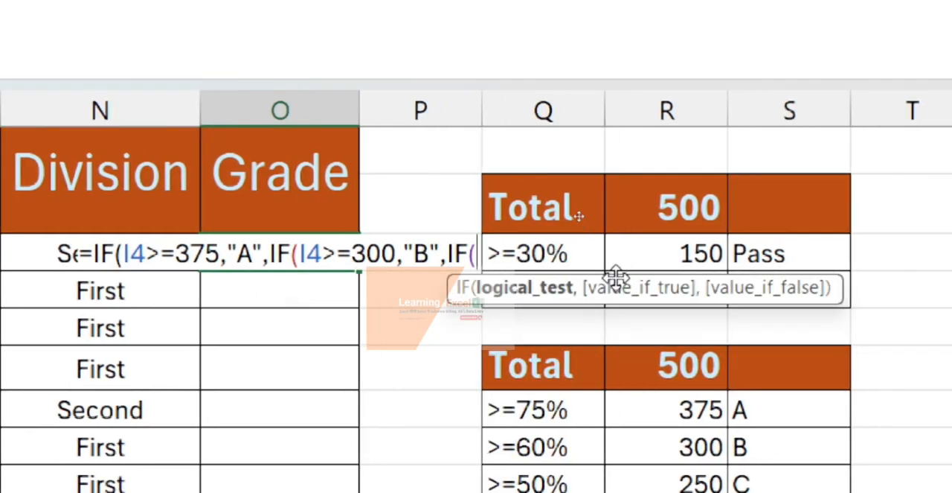
text(I4)
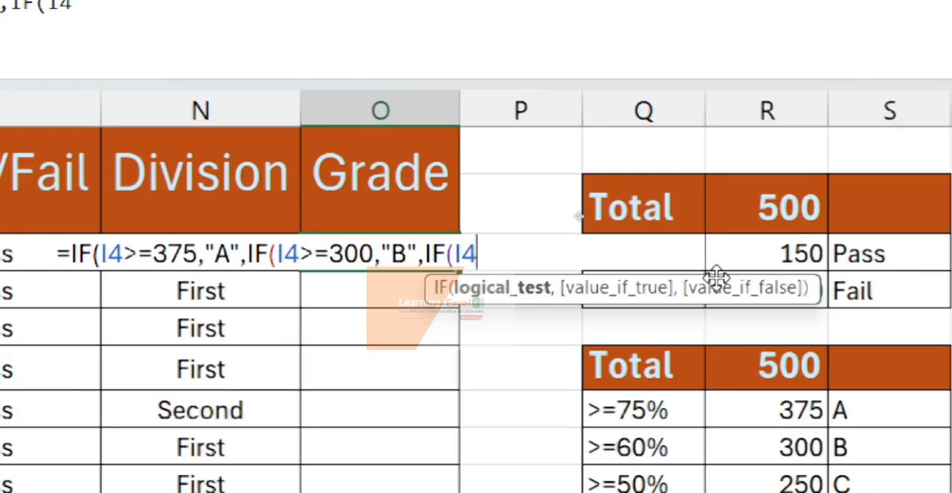
text(>)
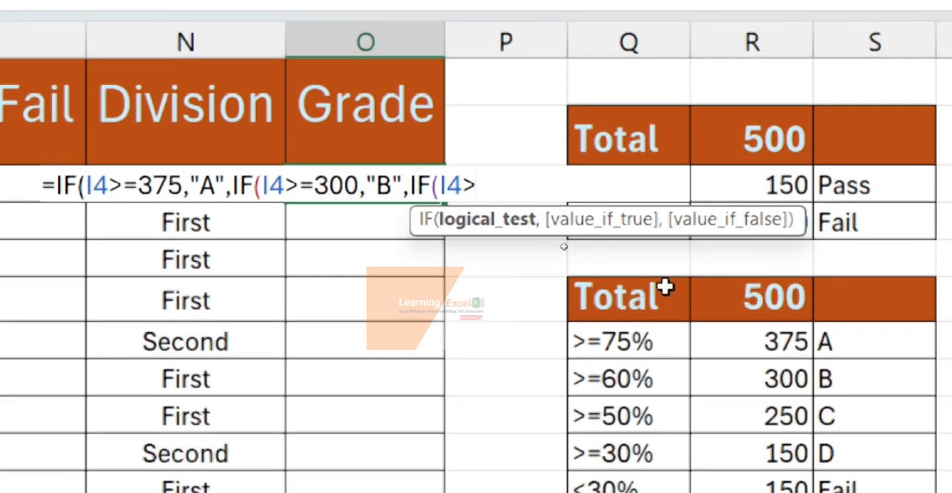
text(250)
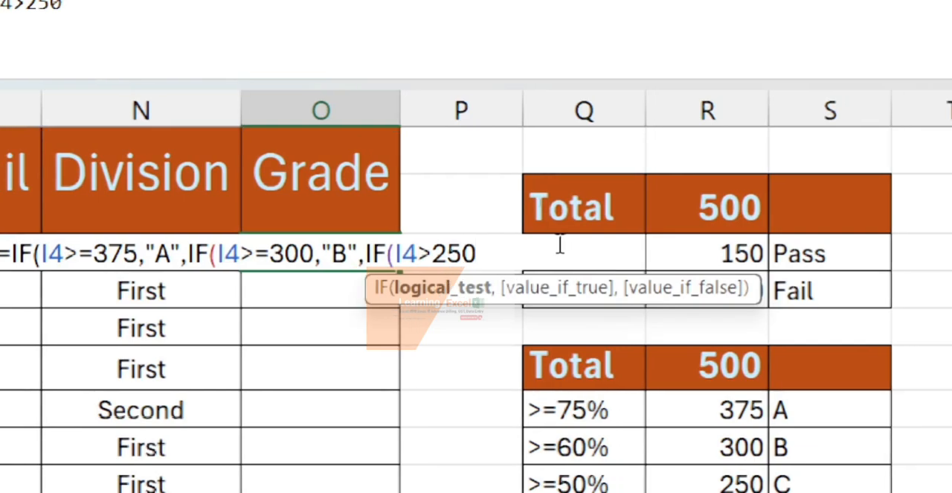
text(,")
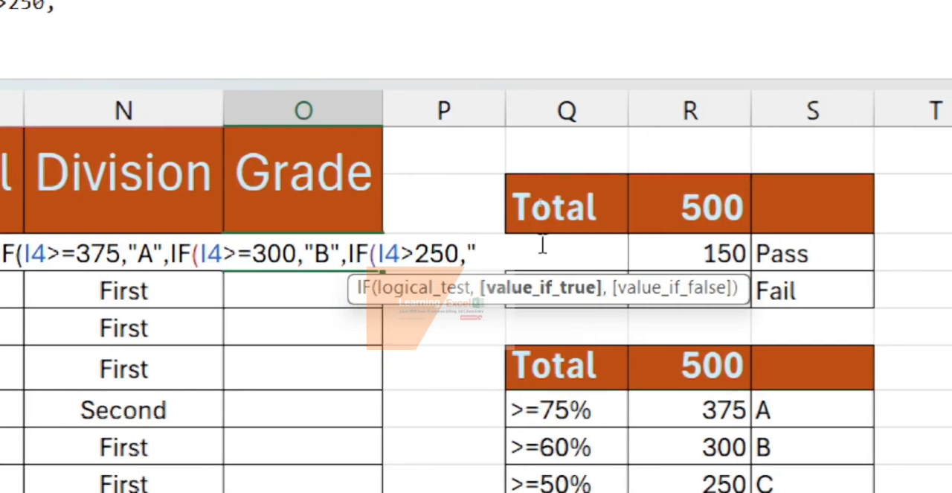
text(C)
text(",i)
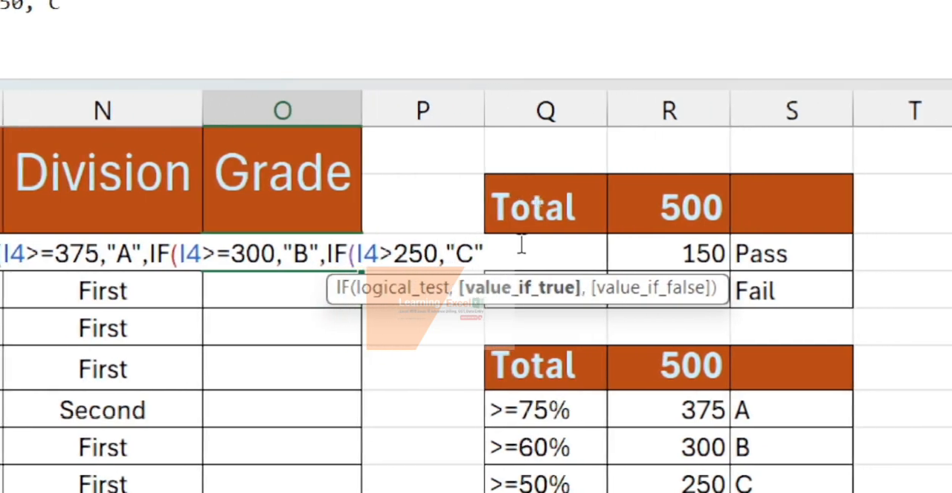
- Nest a fourth IF in the O4 formula that returns "D" when I4>=150
key(Tab)
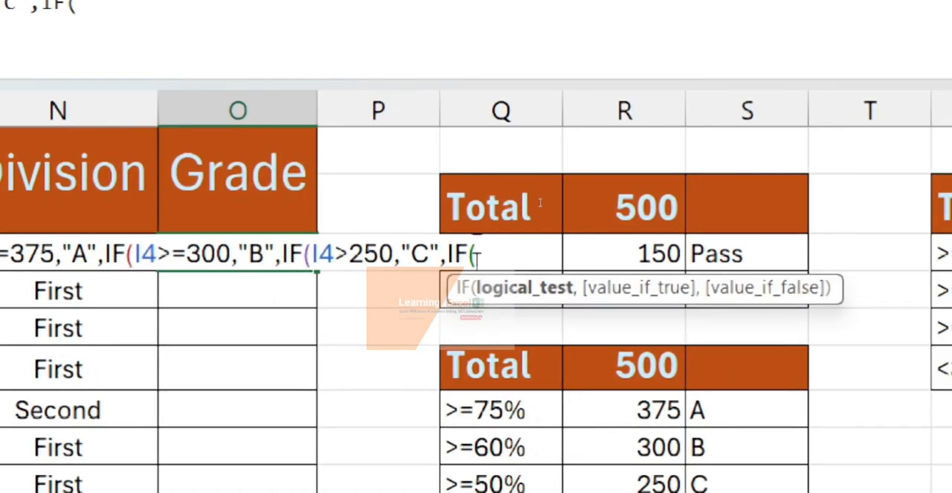
text(I)
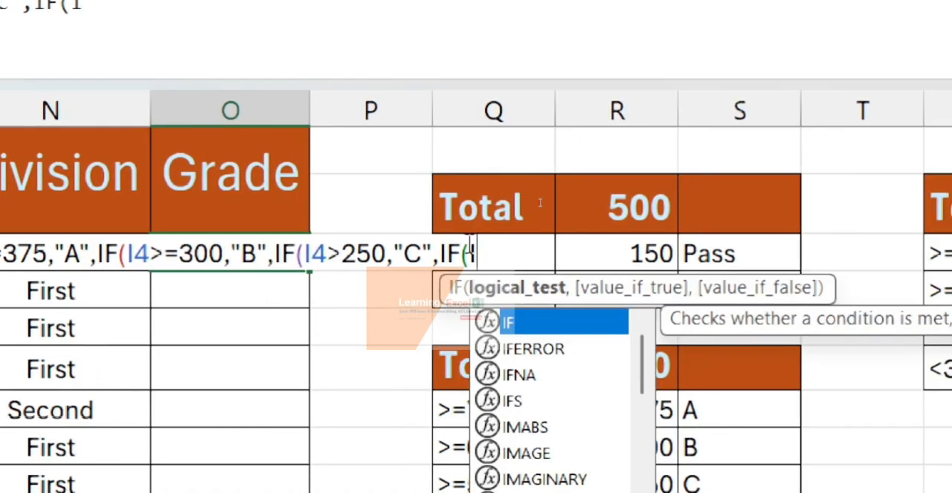
key(Return)
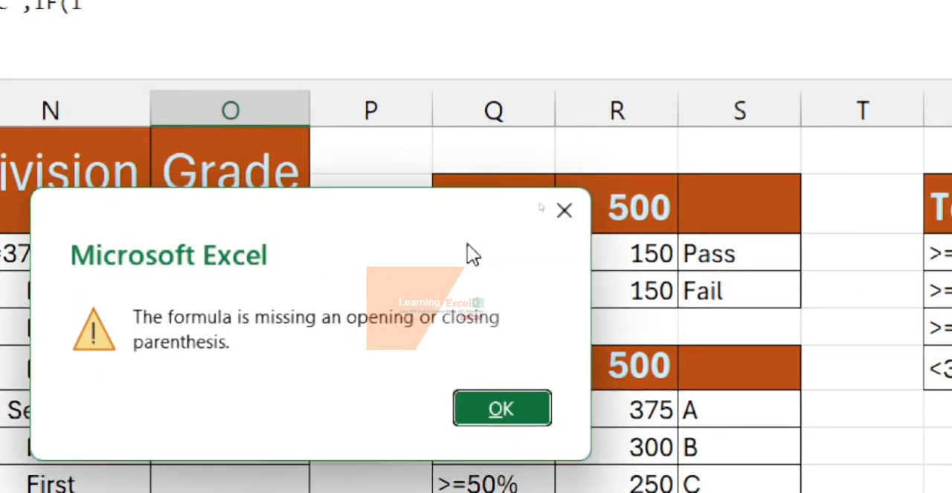
click(564, 210)
text(4>)
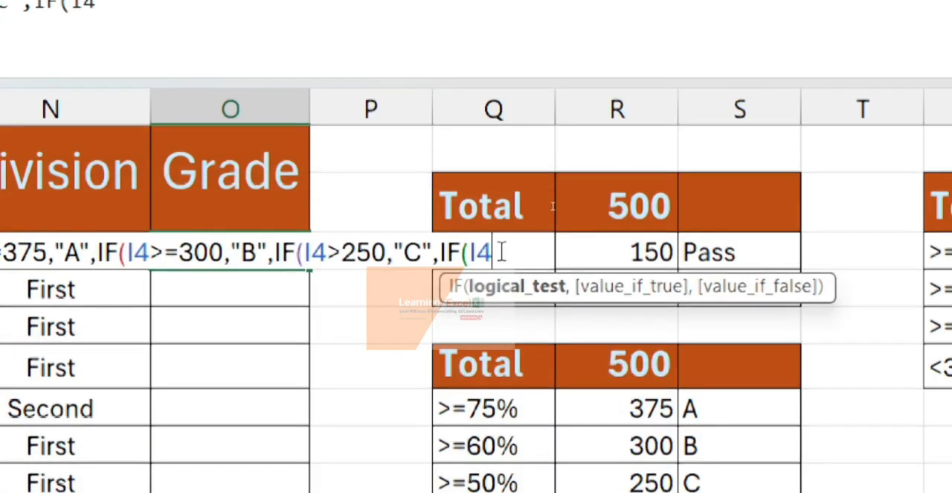
text(=)
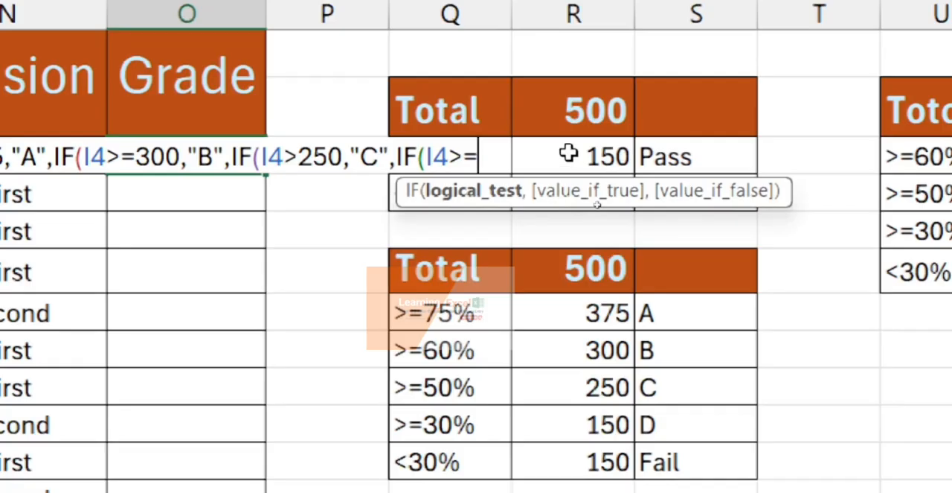
text(150,)
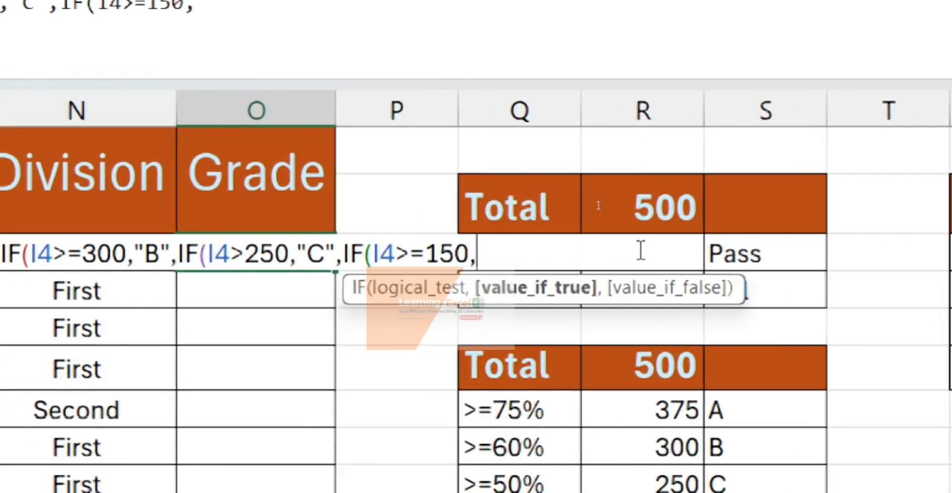
text(")
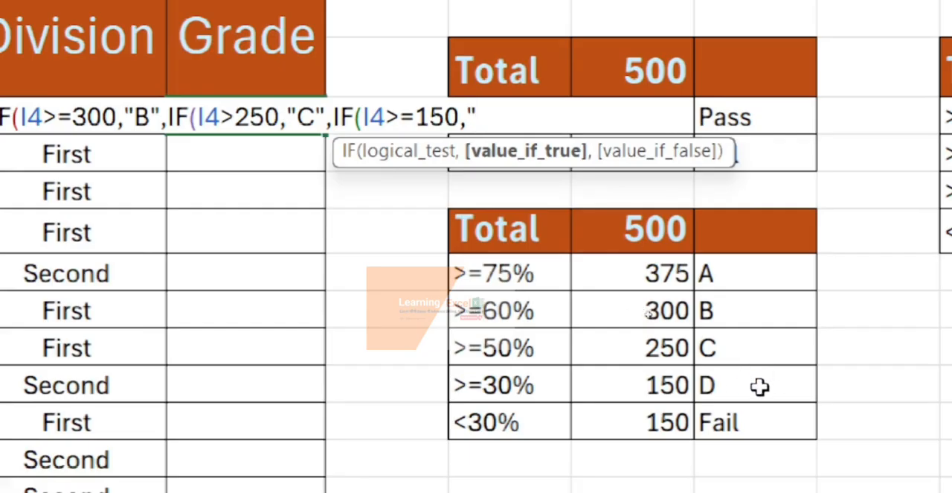
text(D)
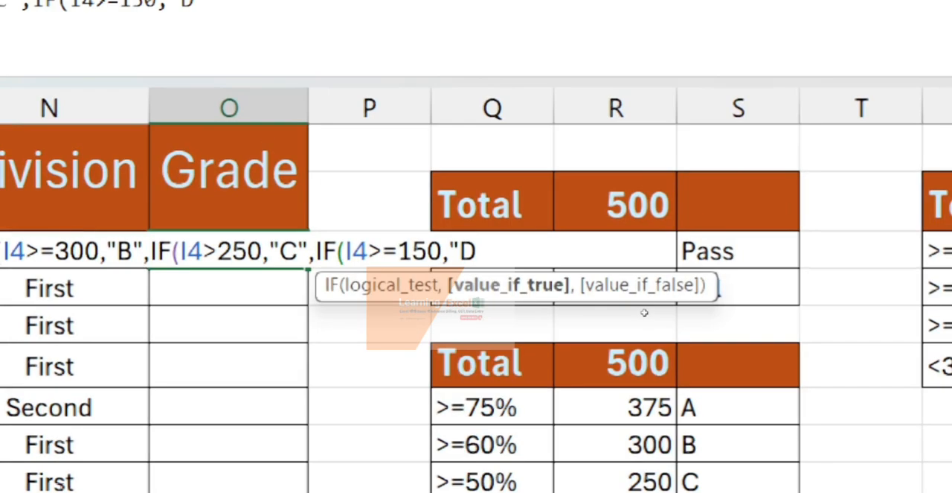
text(")
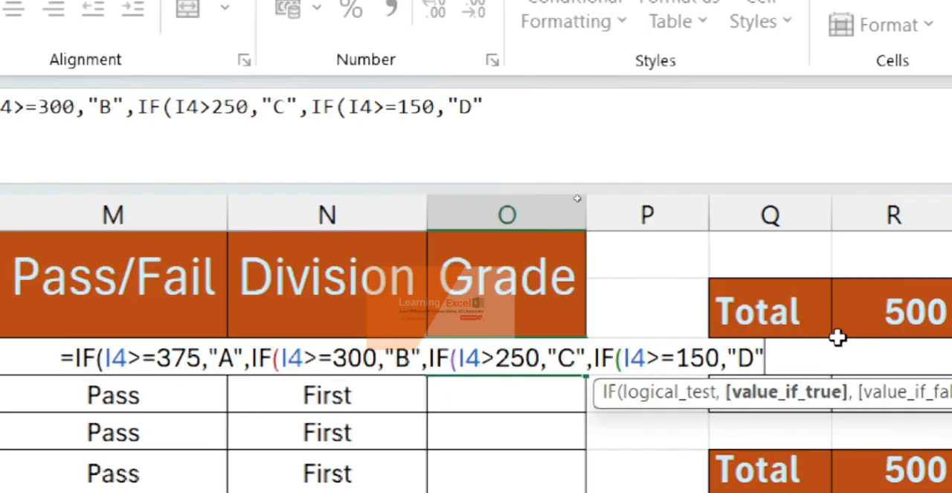
- Add "Fail" as the final value-if-false argument, close all four IF functions and enter the O4 formula
text(,)
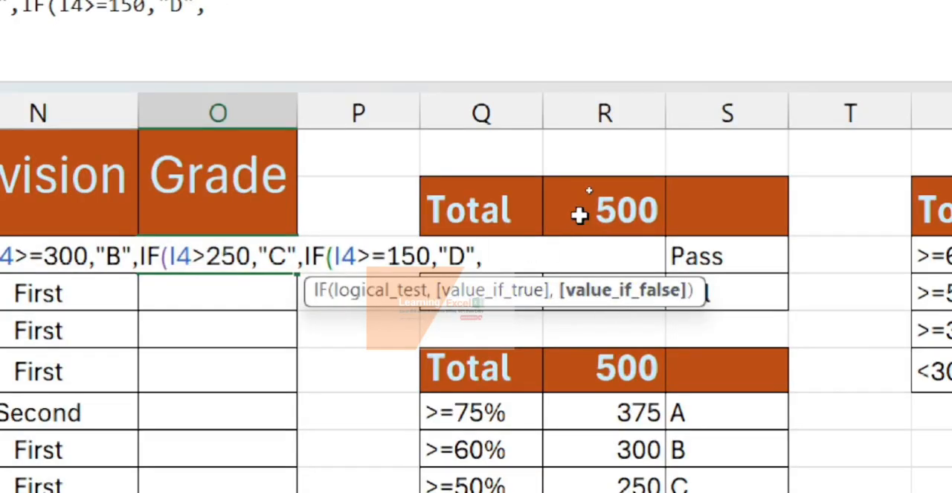
text(")
text(Fail)
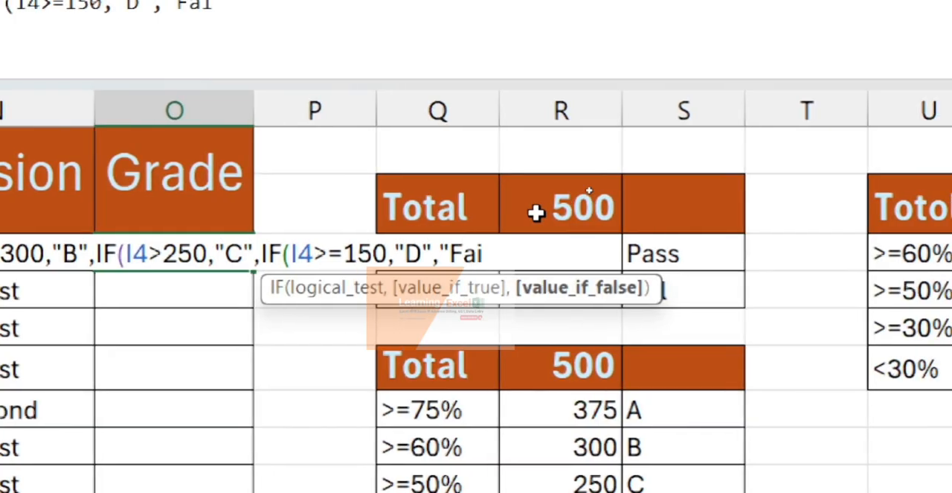
text("))))
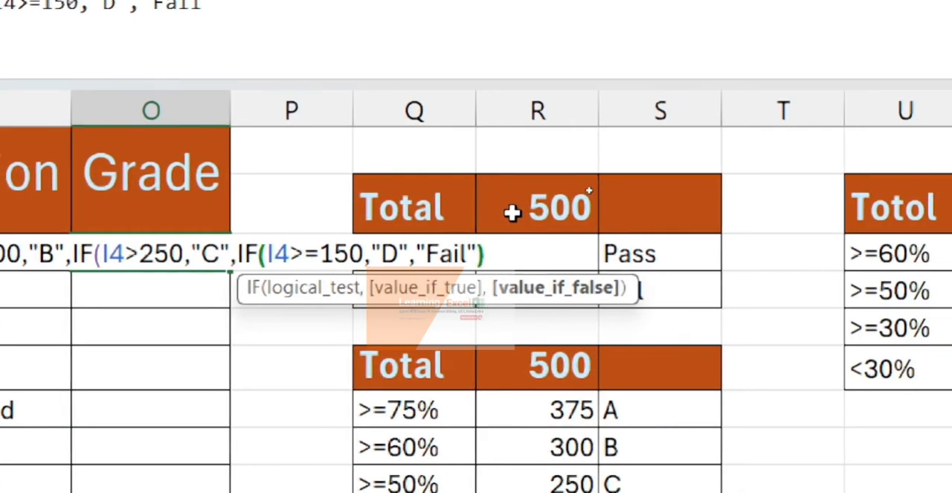
text())
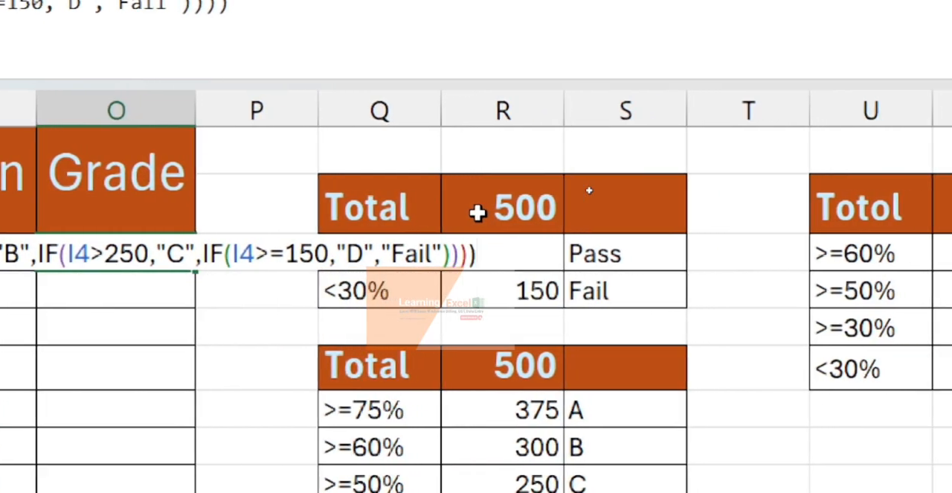
key(Return)
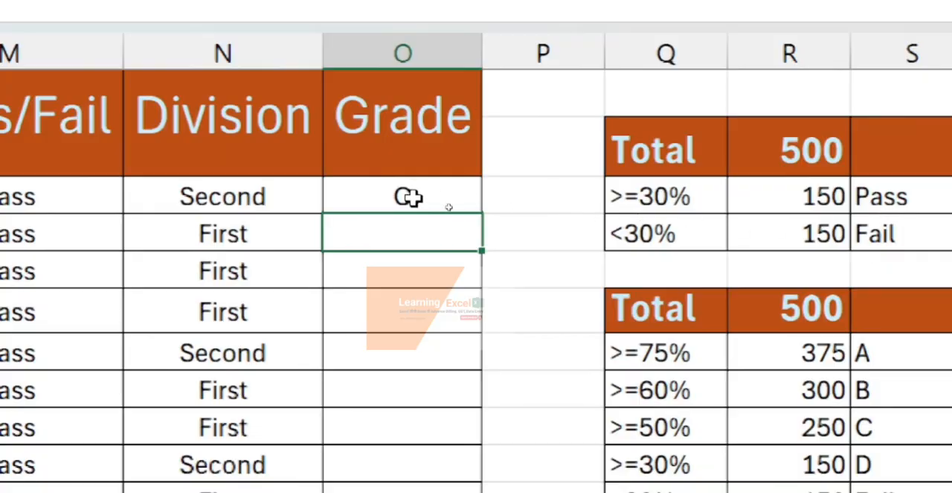
- Copy the O4 formula down the Grade column for all students
click(409, 196)
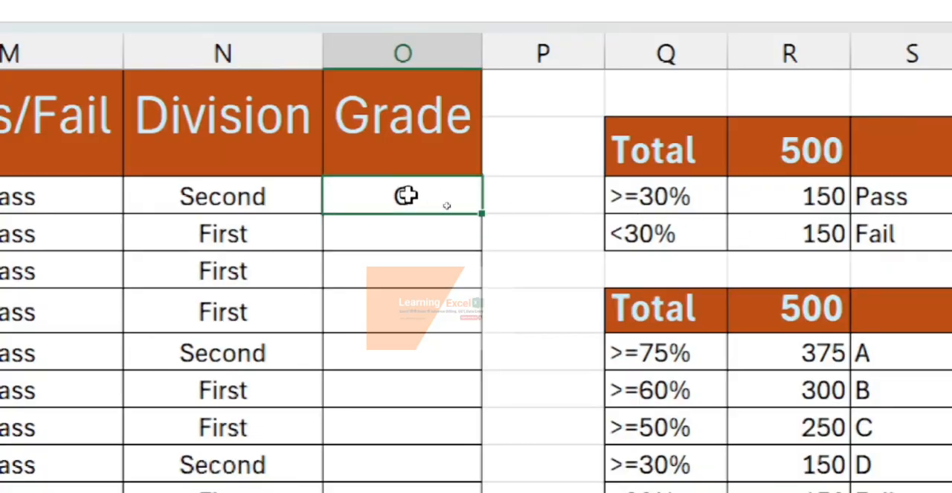
double_click(485, 213)
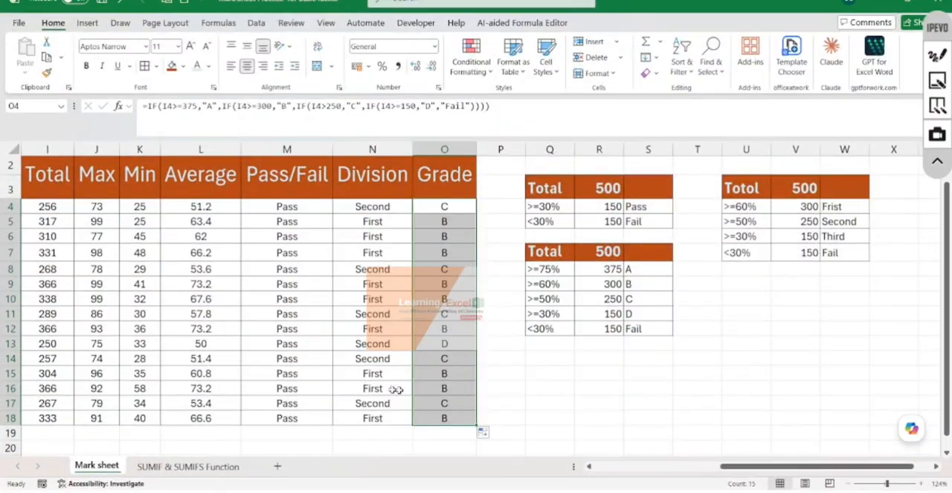
- Test the result formulas by entering 149 as the first student's total in I4, and undo the entry
scroll(173, 330, left, 3)
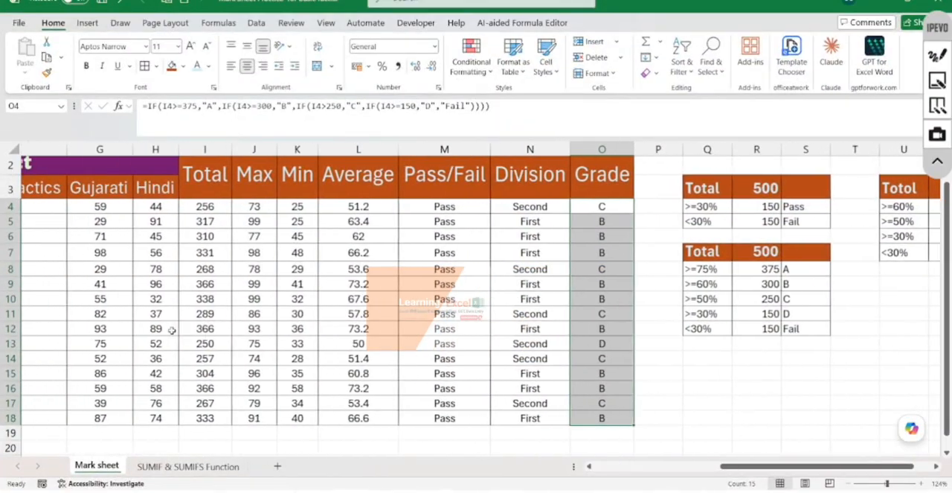
click(241, 207)
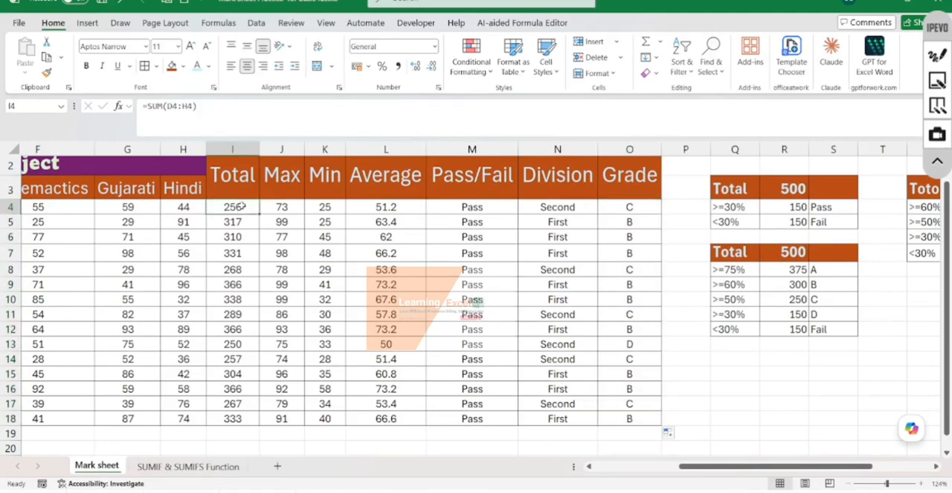
text(145)
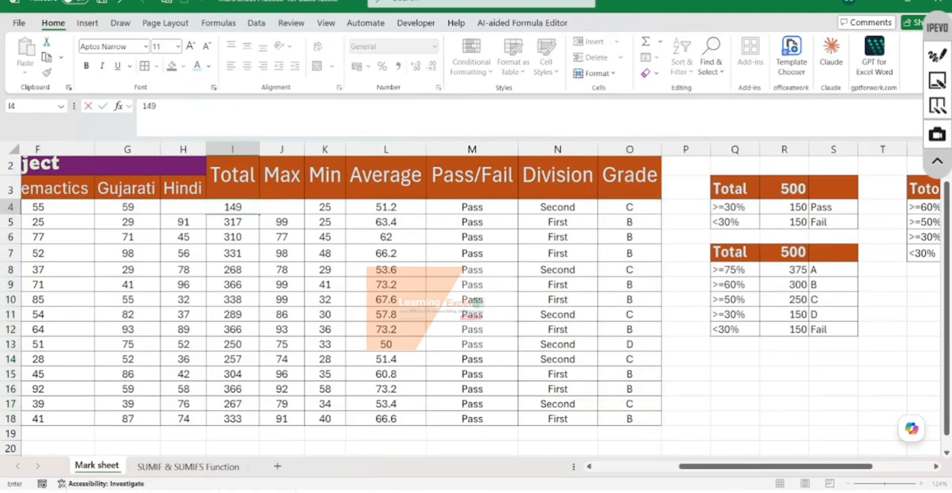
key(Return)
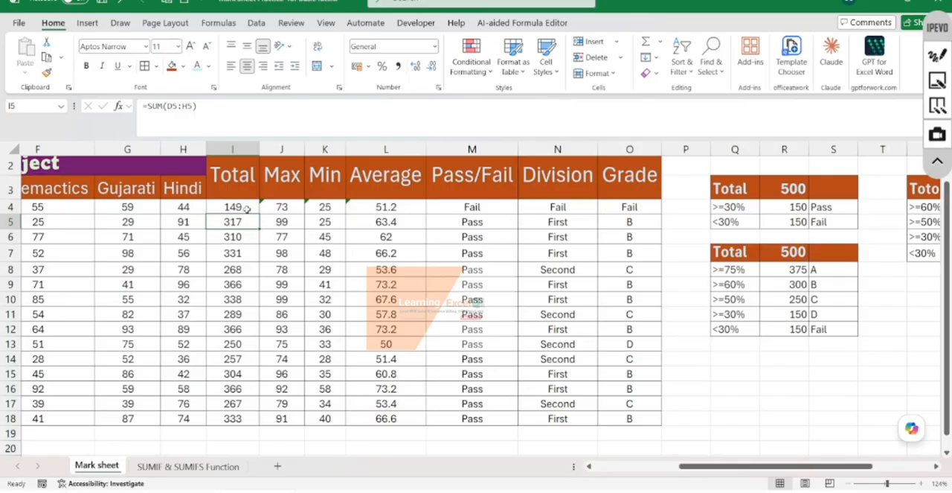
key(ctrl+z)
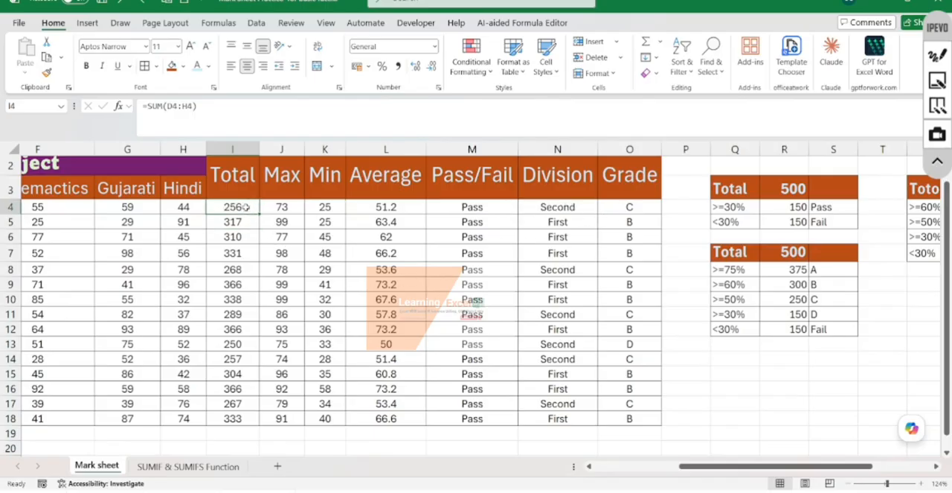
- Test the Division and Grade formulas with a total of 175 in I4, and undo the entry
text(175)
key(Return)
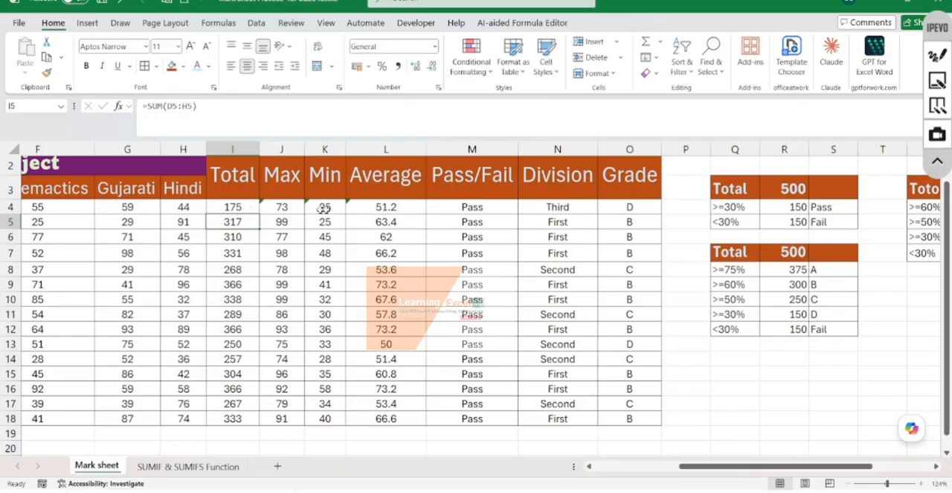
click(570, 207)
click(634, 207)
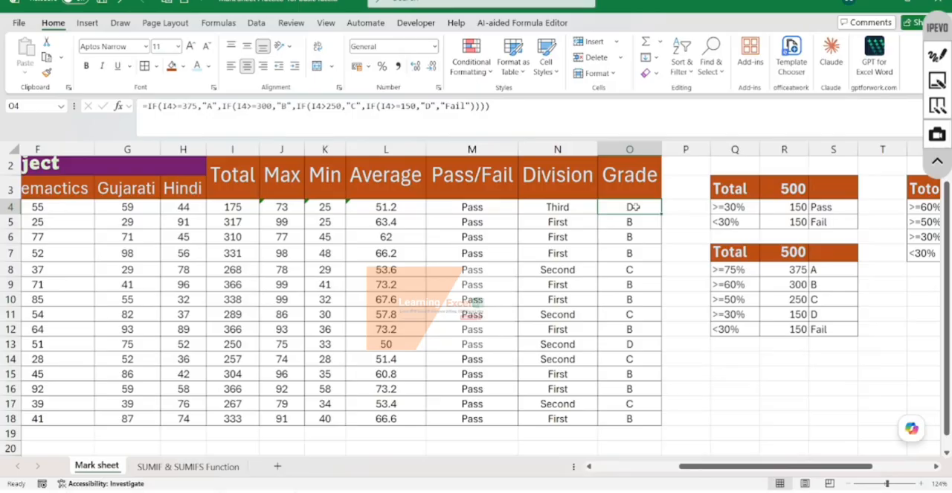
key(ctrl+z)
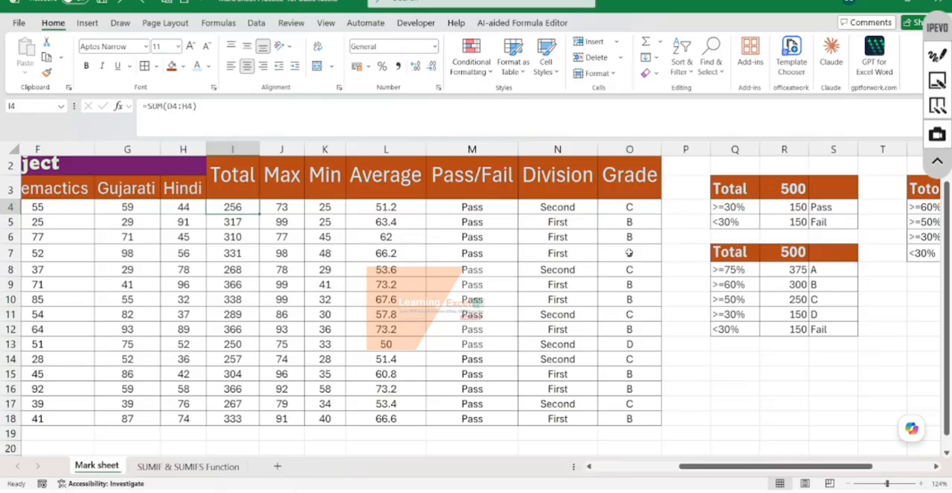
- Switch from the mark sheet to the SUMIF & SUMIFS Function worksheet
scroll(629, 253, left, 5)
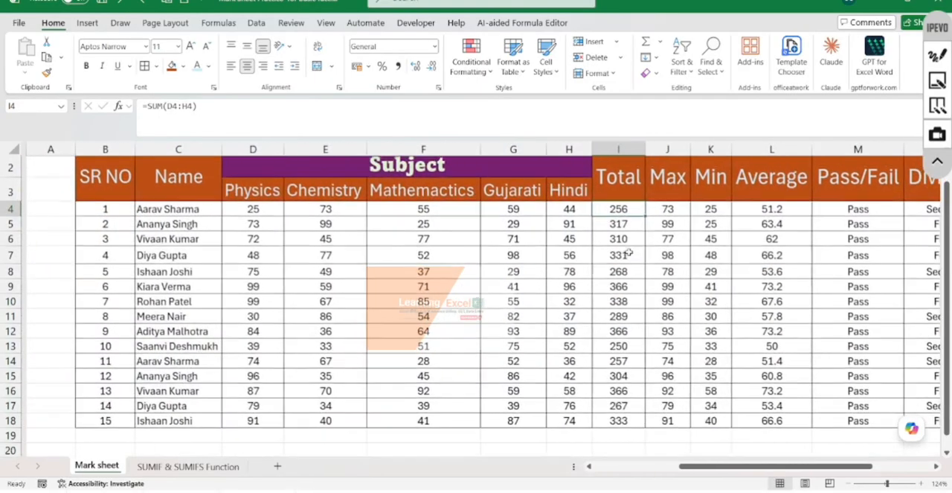
scroll(629, 253, up, 1)
scroll(583, 262, right, 3)
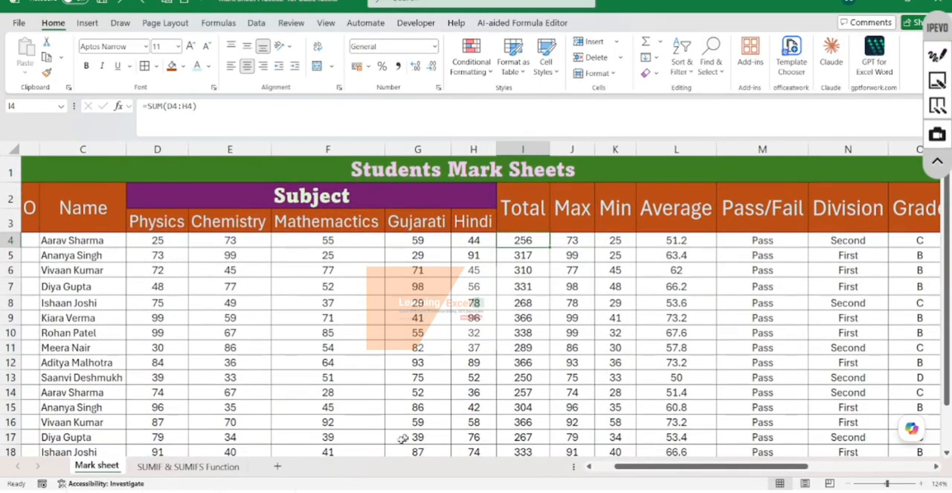
click(196, 466)
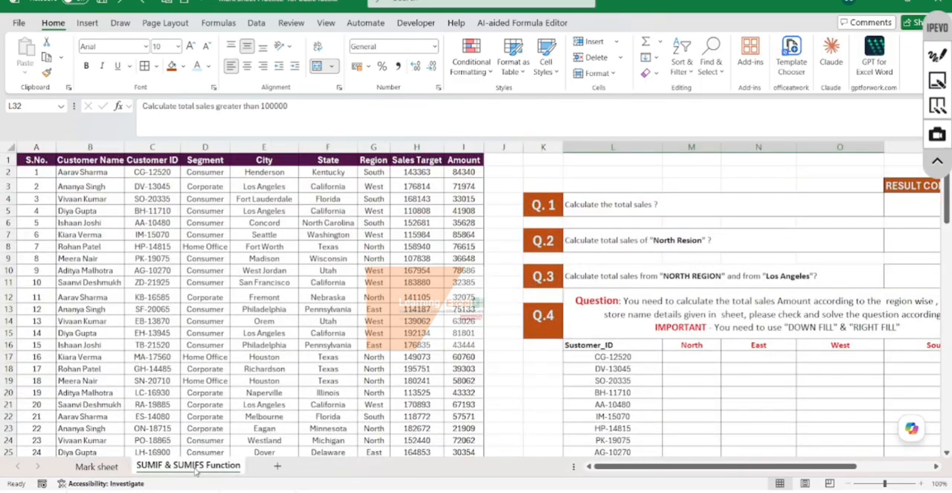
- Look over the sales table and the practice questions with their result column on the worksheet
scroll(386, 286, down, 10)
scroll(386, 286, up, 10)
scroll(703, 228, right, 5)
scroll(703, 228, down, 8)
scroll(704, 228, up, 7)
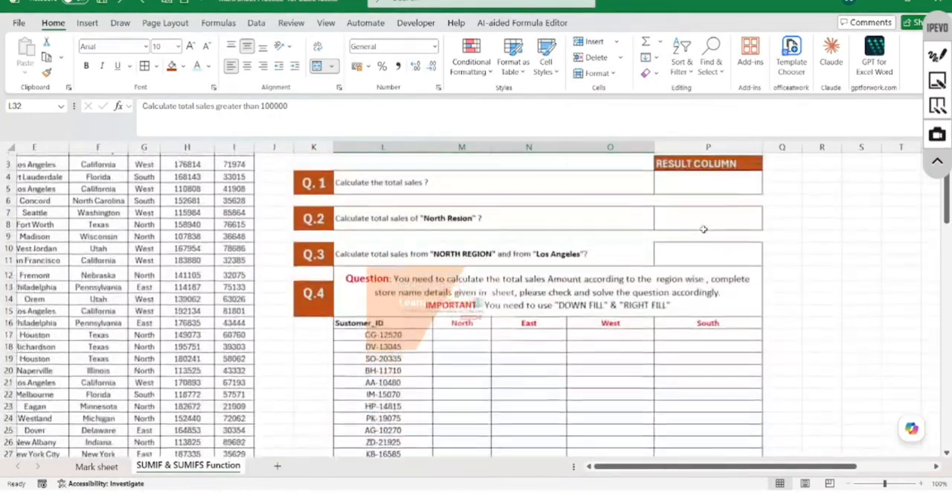
scroll(703, 228, up, 1)
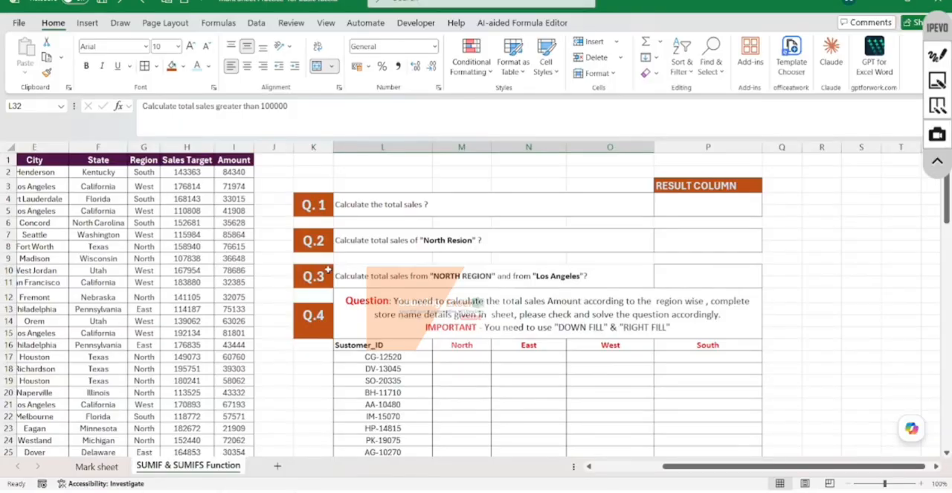
scroll(328, 269, left, 5)
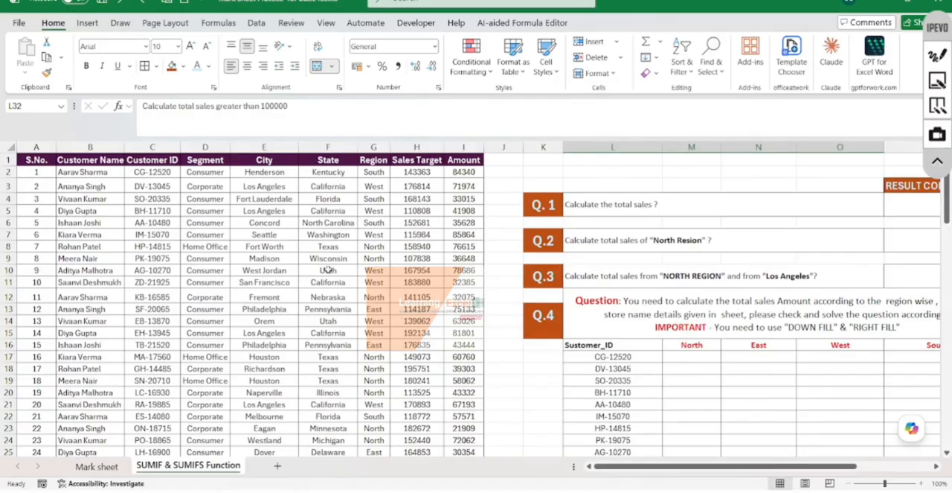
- Go through the sales table's columns one by one, from S.No. to Region
click(42, 147)
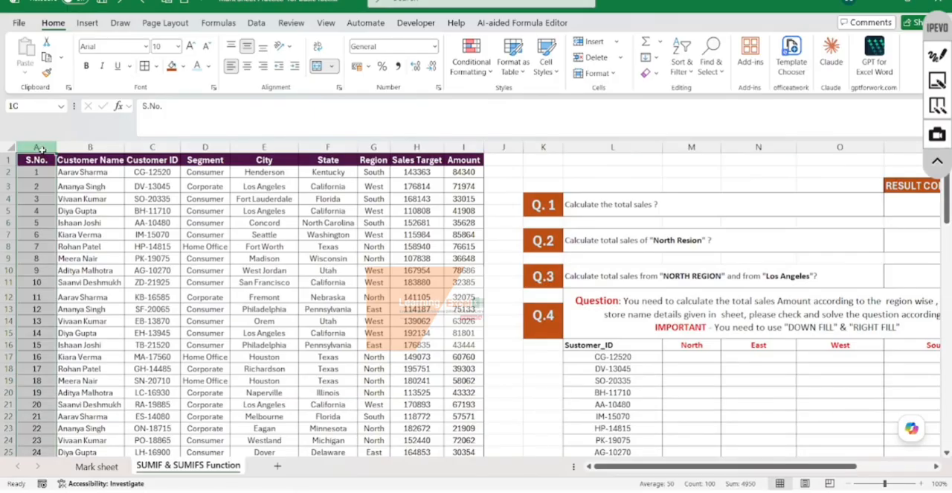
click(92, 147)
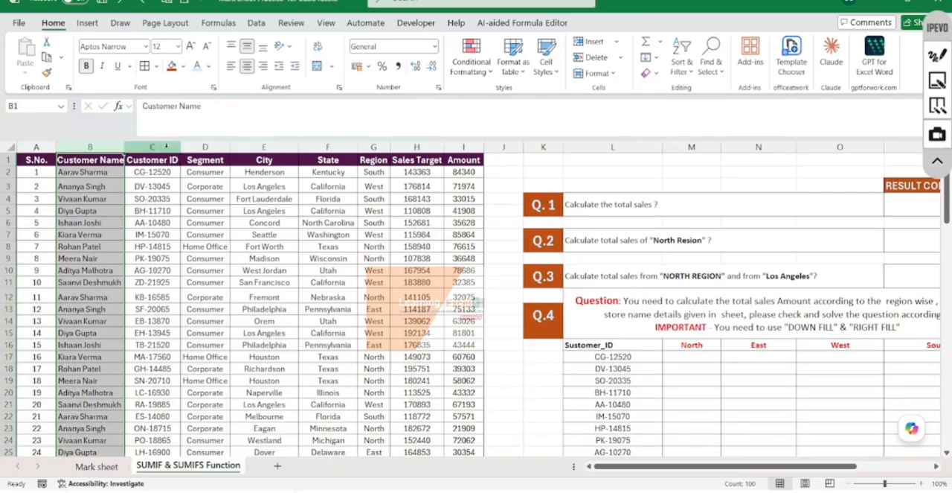
click(166, 148)
click(206, 147)
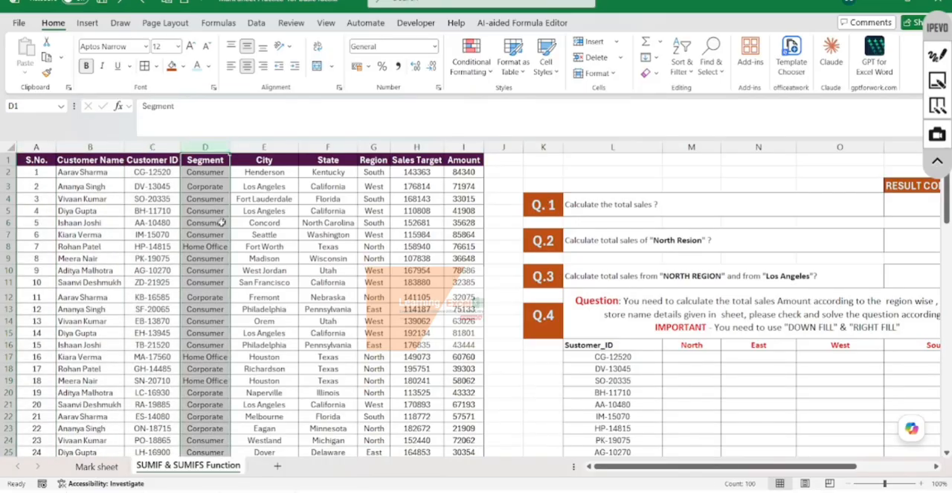
click(264, 147)
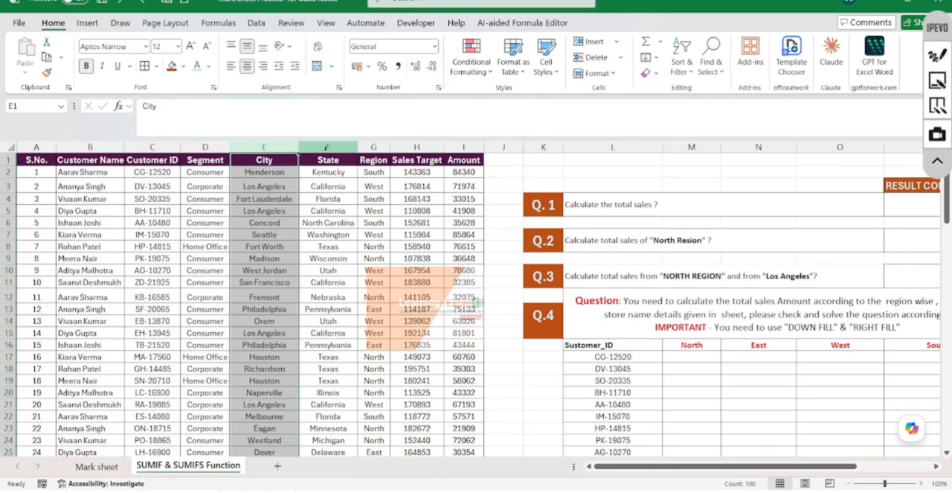
click(339, 147)
click(374, 147)
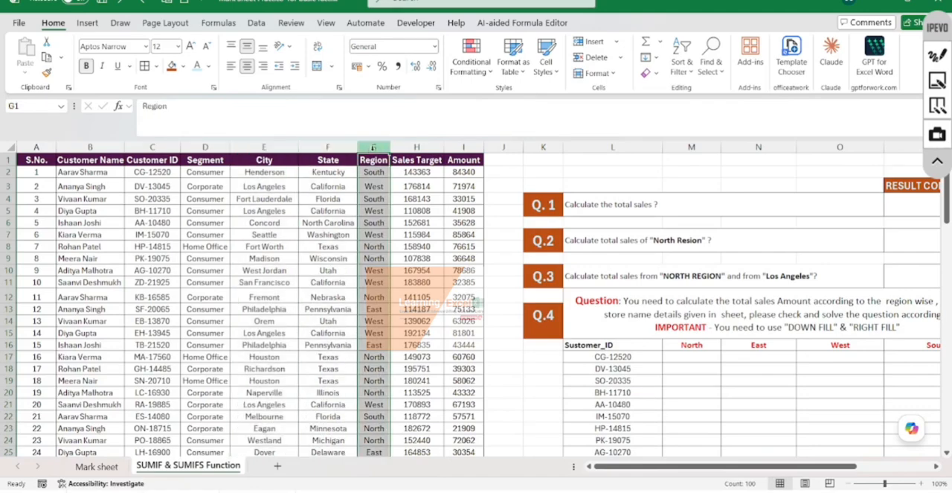
- Compare the values in the Sales Target and Amount columns of the sales table
click(412, 148)
drag(418, 210, 298, 201)
click(421, 198)
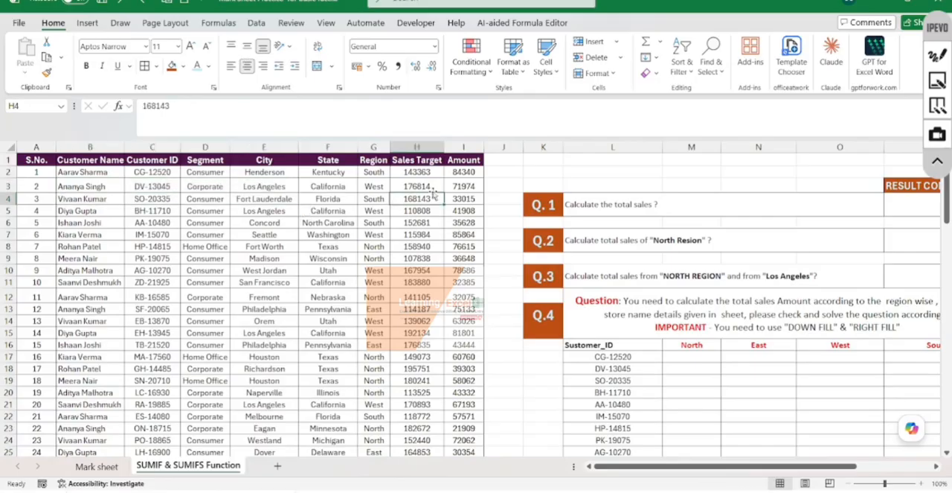
click(469, 151)
click(470, 173)
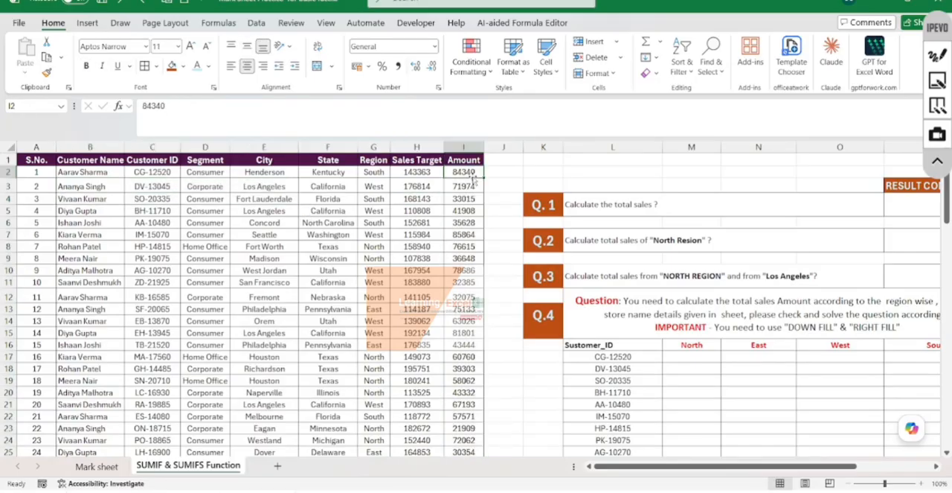
drag(437, 173, 462, 172)
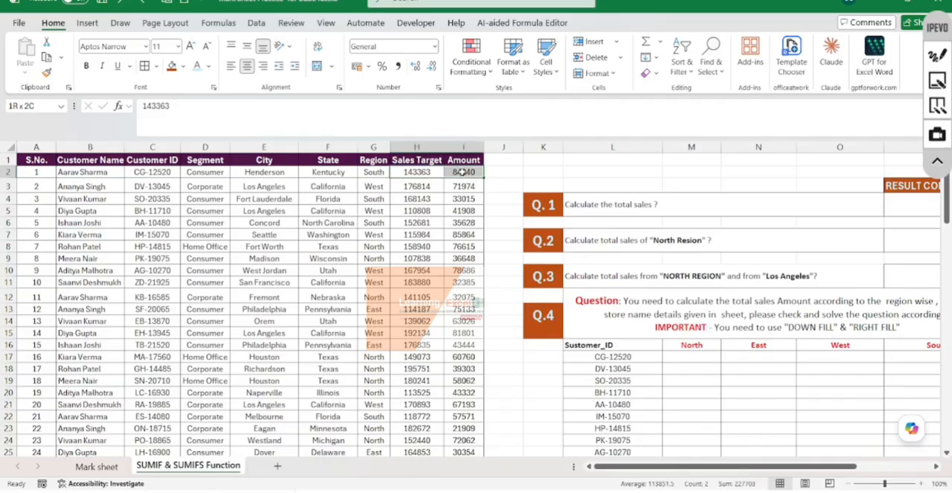
click(462, 172)
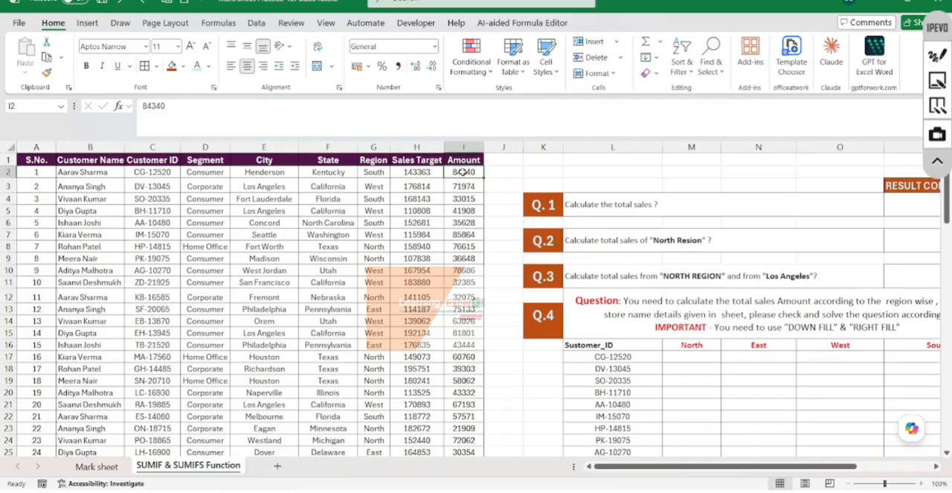
click(428, 247)
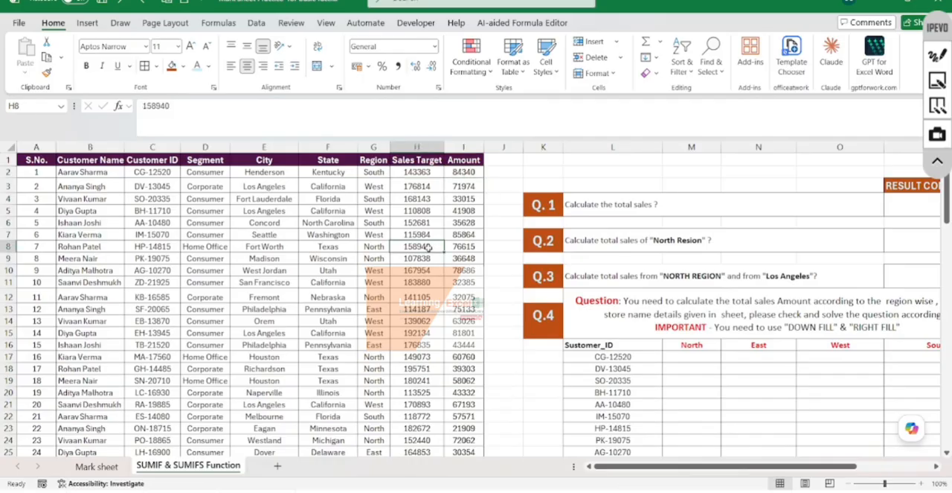
- Read question Q.1 on total sales and check the Sales Target and Amount columns against it
click(708, 201)
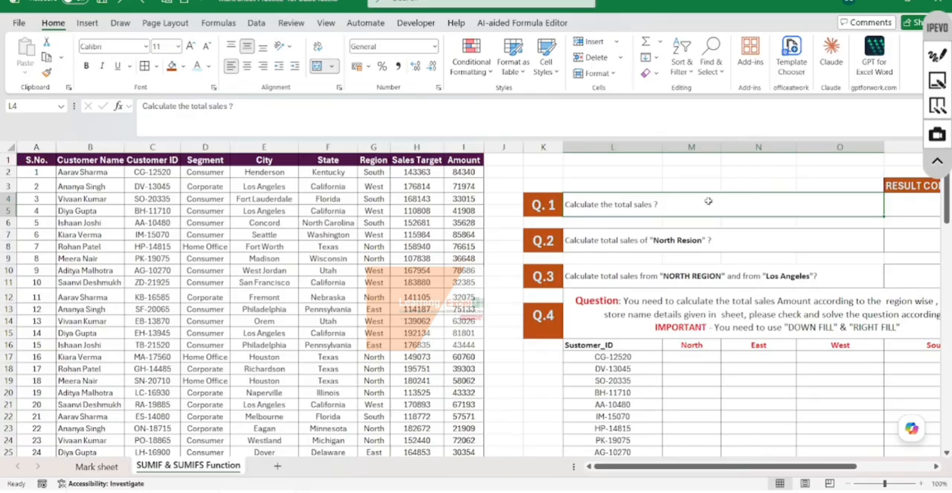
scroll(663, 206, right, 3)
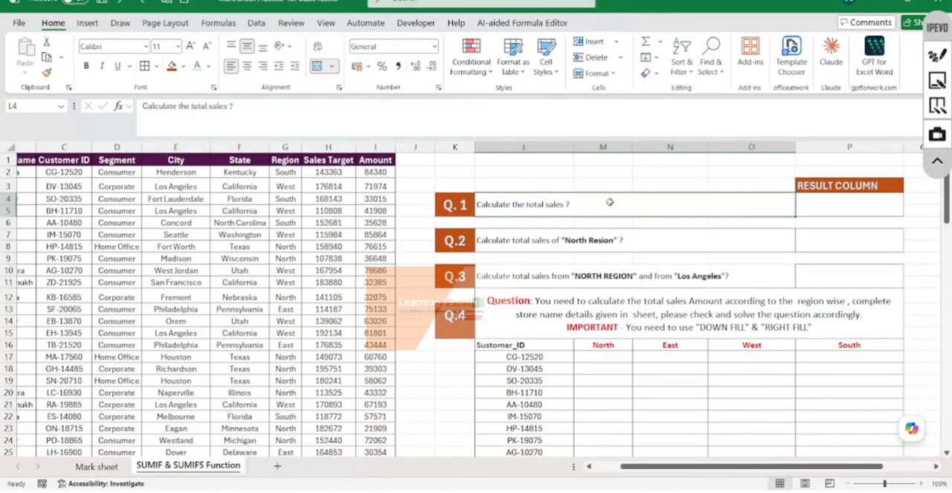
click(327, 148)
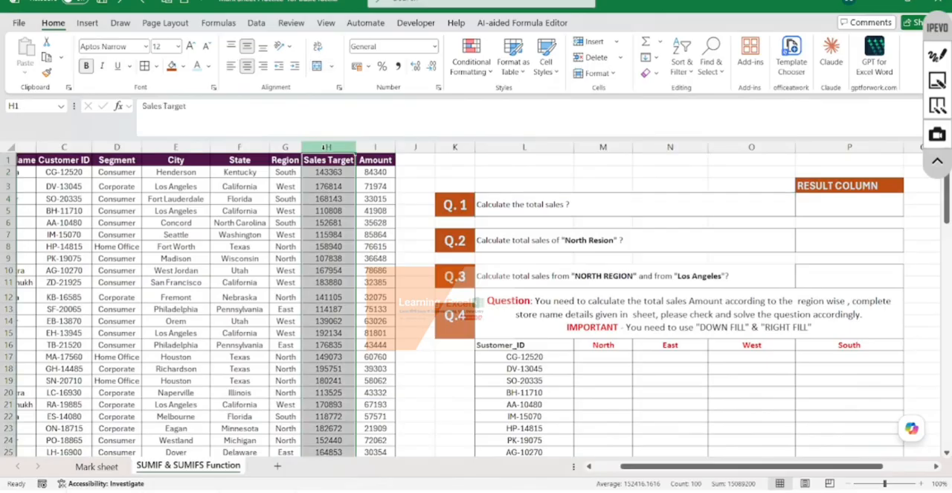
click(375, 148)
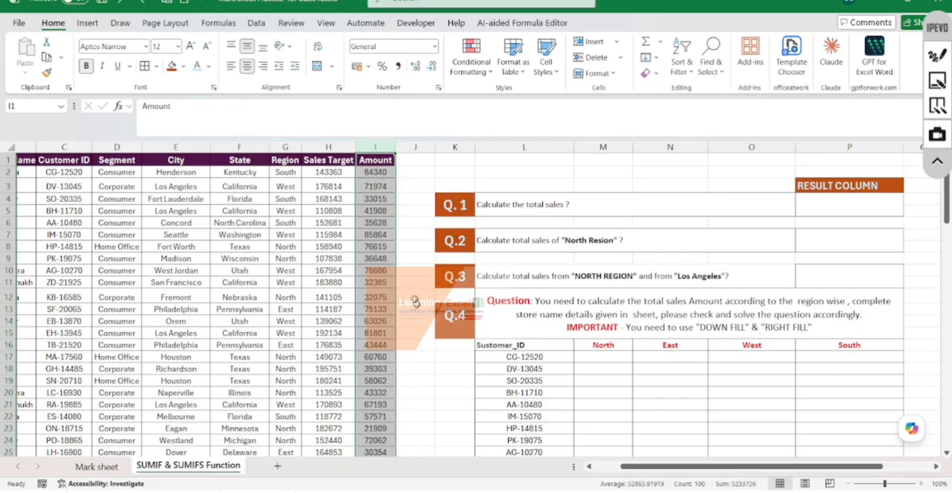
- Answer Q.1 in the result column by totalling the Amount values with =SUM(I2:I100)
click(822, 212)
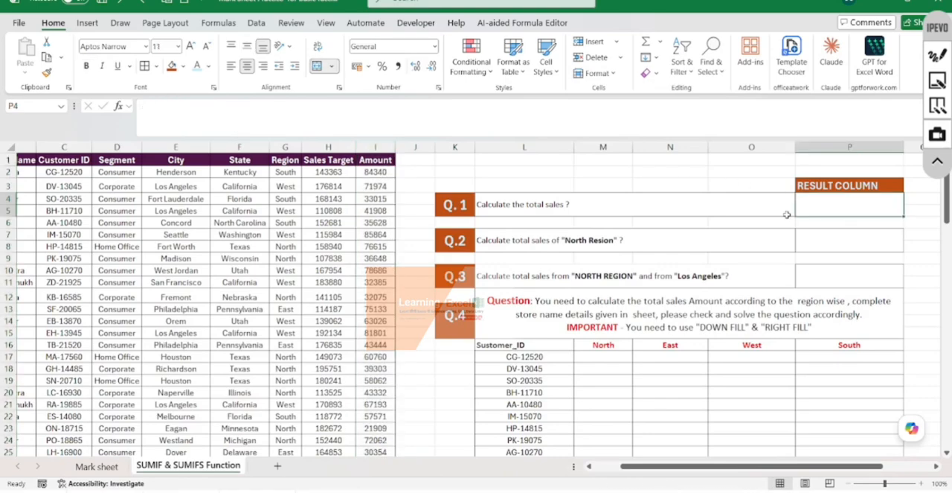
text(=SUM()
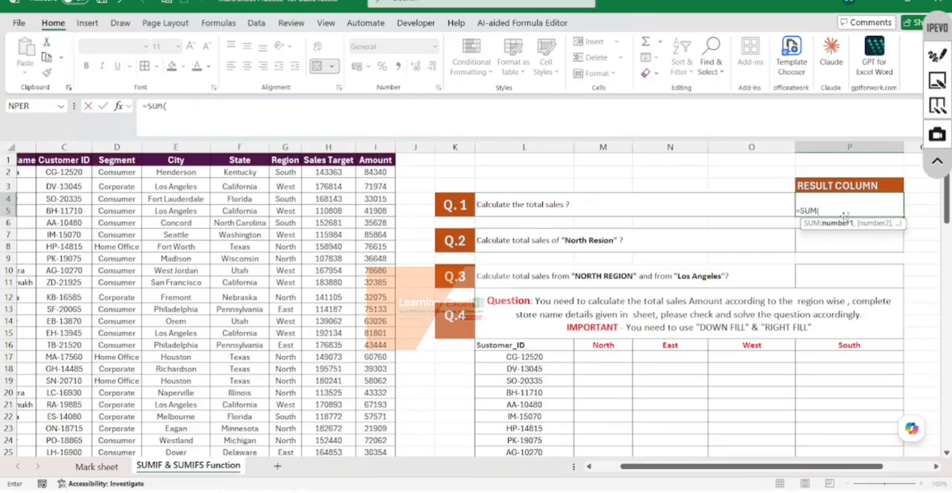
click(383, 172)
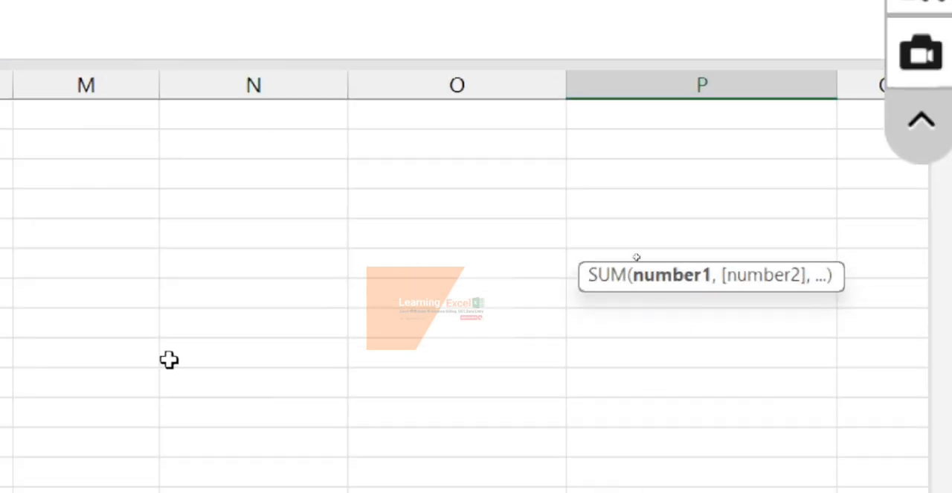
scroll(169, 359, left, 5)
scroll(169, 359, right, 4)
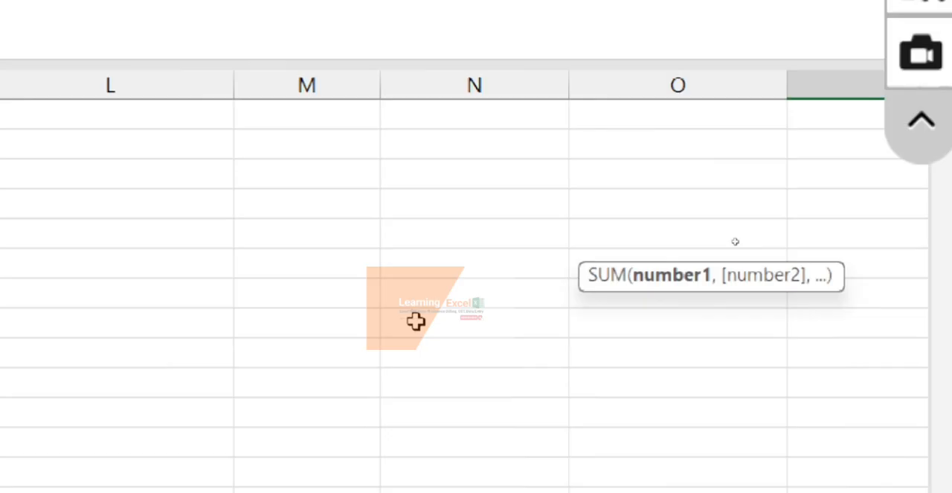
scroll(393, 397, up, 5)
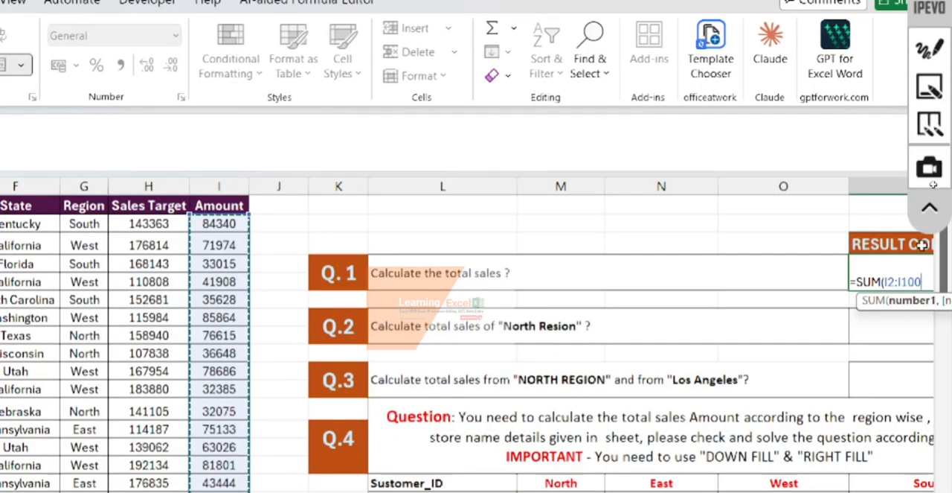
click(930, 209)
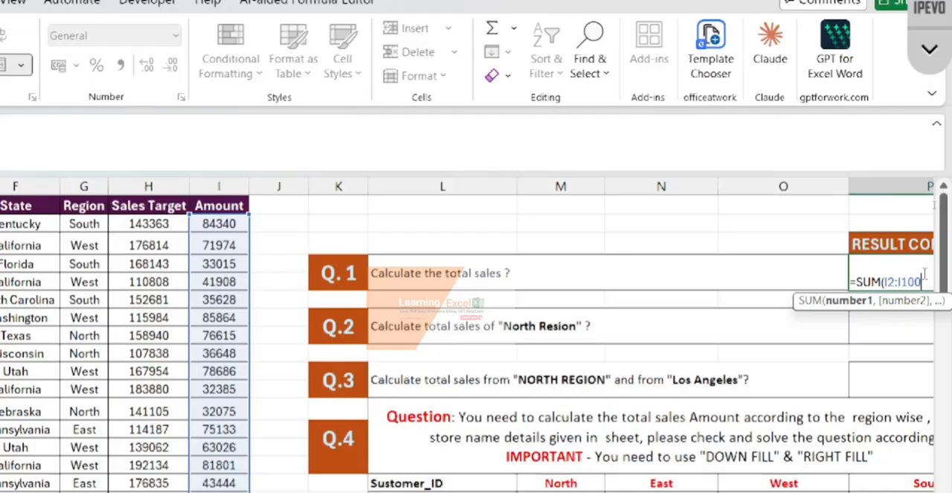
text())
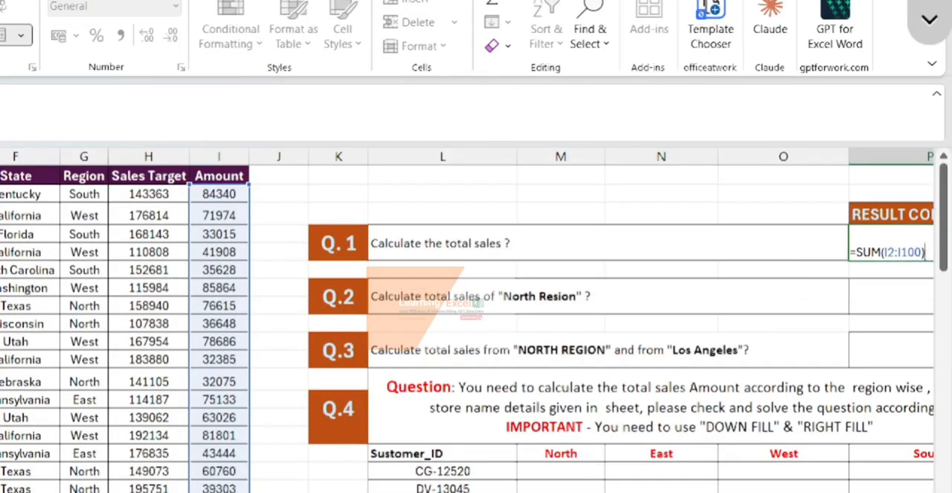
key(Return)
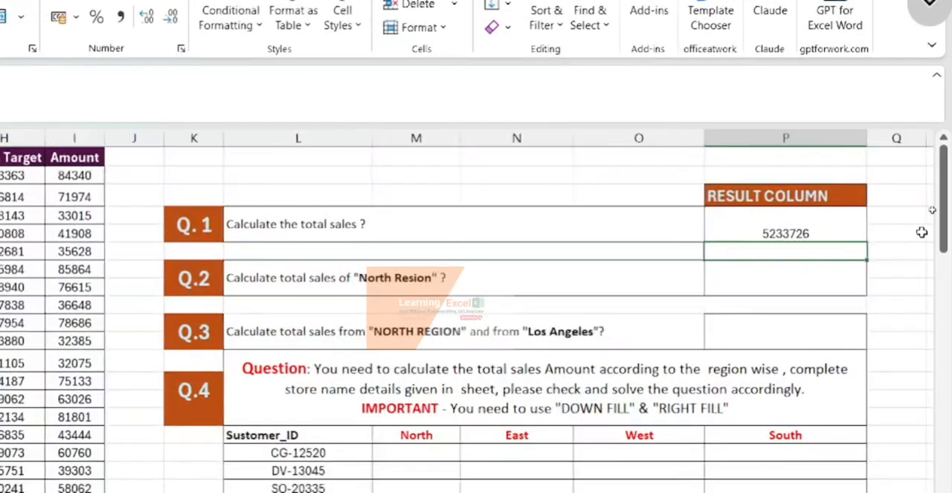
click(788, 243)
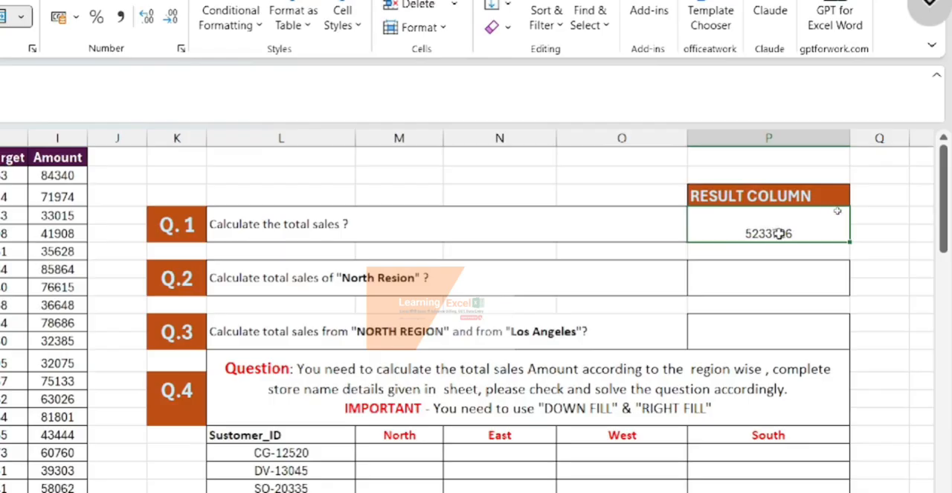
- Read question Q.2 on North region sales and switch to the PowerPoint presentation to view its SUMIF Function slide
click(757, 269)
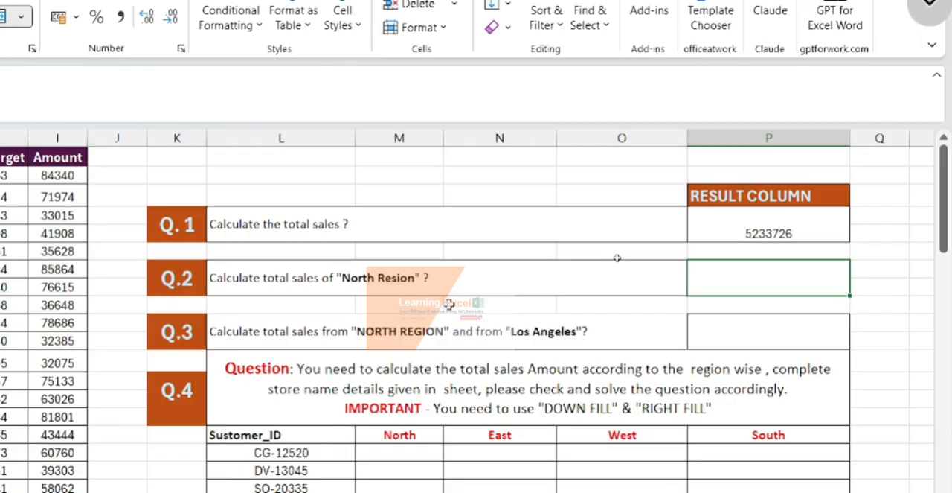
click(363, 281)
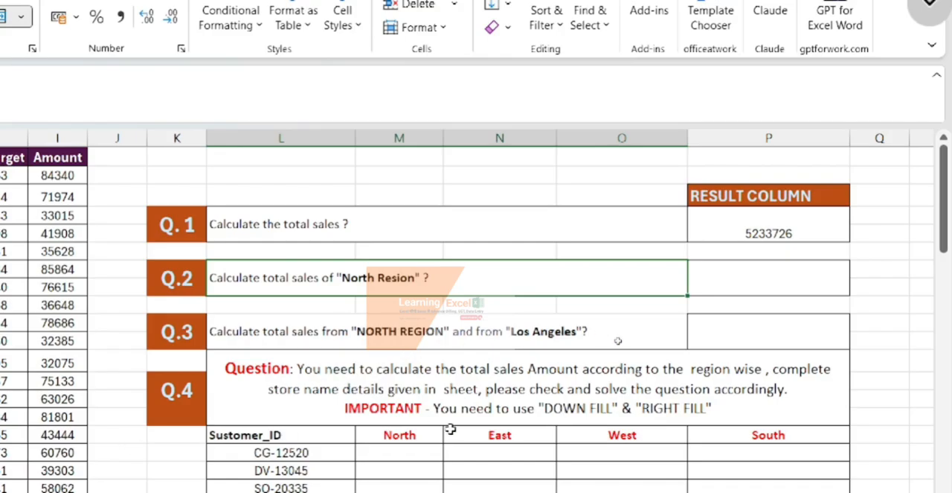
key(alt+Tab)
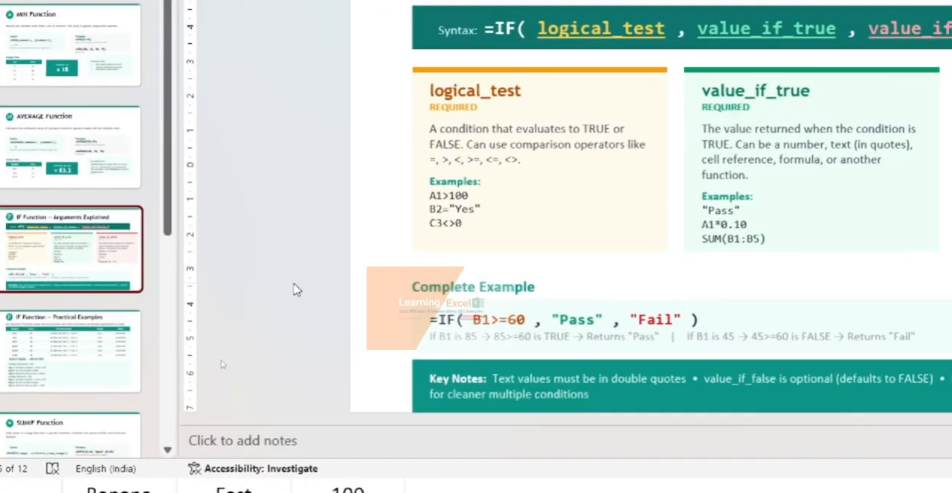
scroll(64, 351, down, 1)
scroll(35, 356, down, 2)
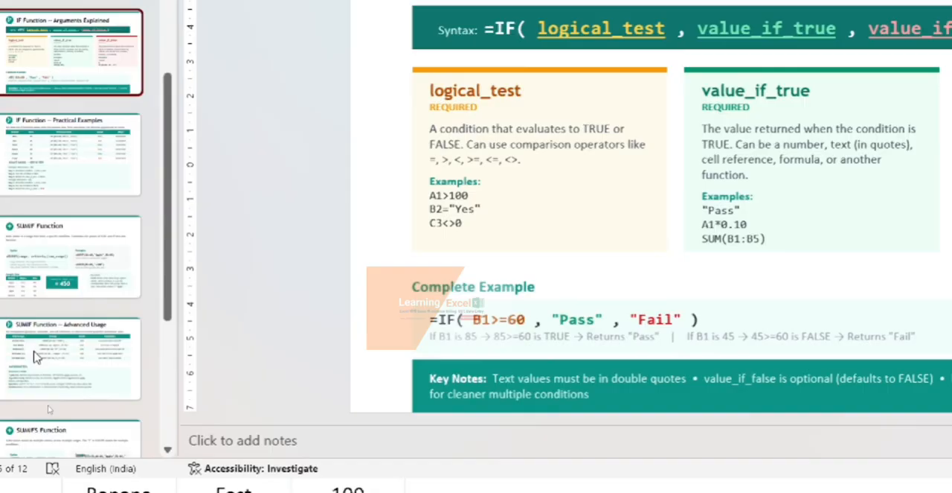
click(104, 266)
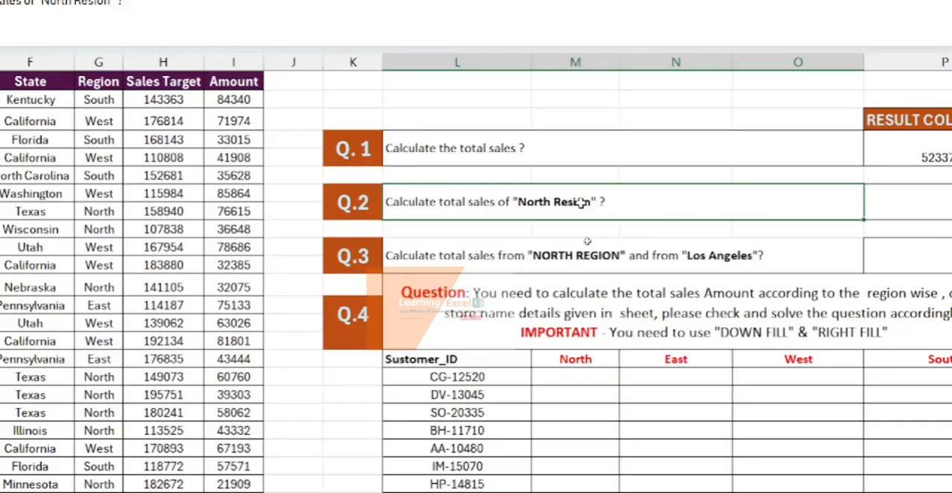
- Start a SUMIF formula in the Q.2 result cell of the worksheet, with the Region values G2:G100 as its range
click(929, 196)
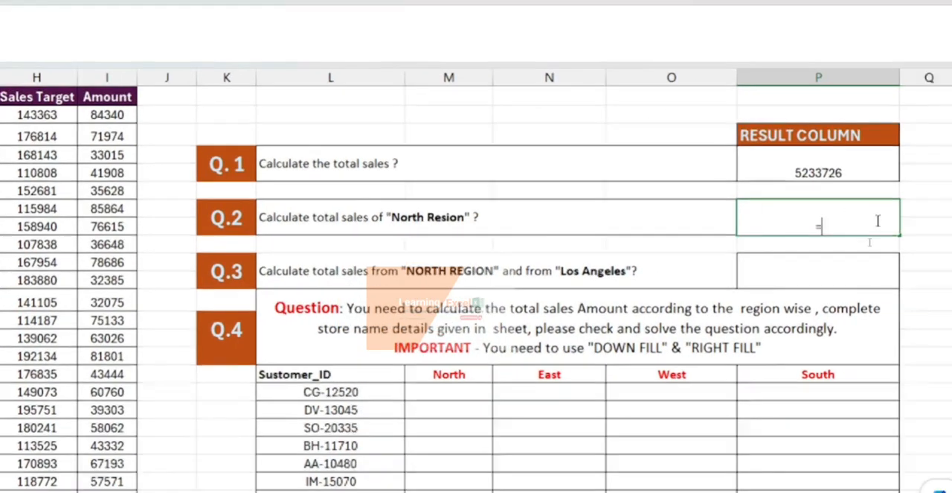
text(=su)
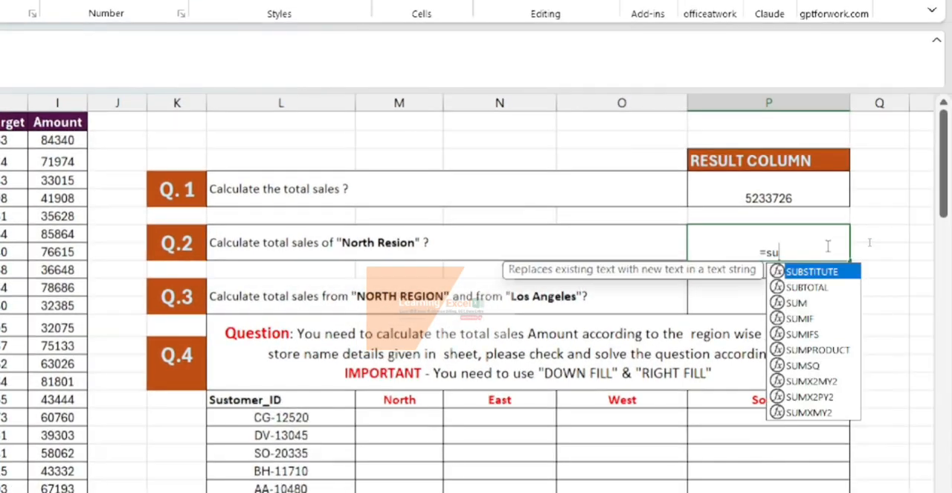
text(mif)
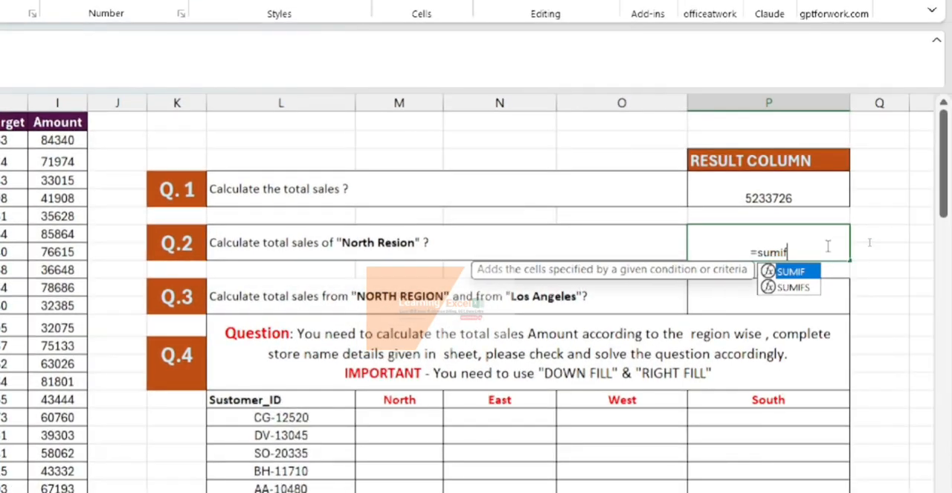
key(Tab)
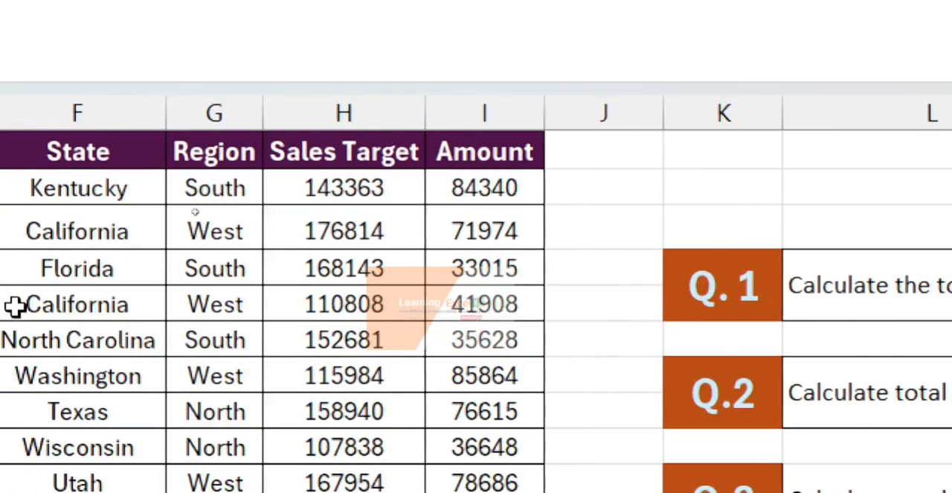
click(436, 190)
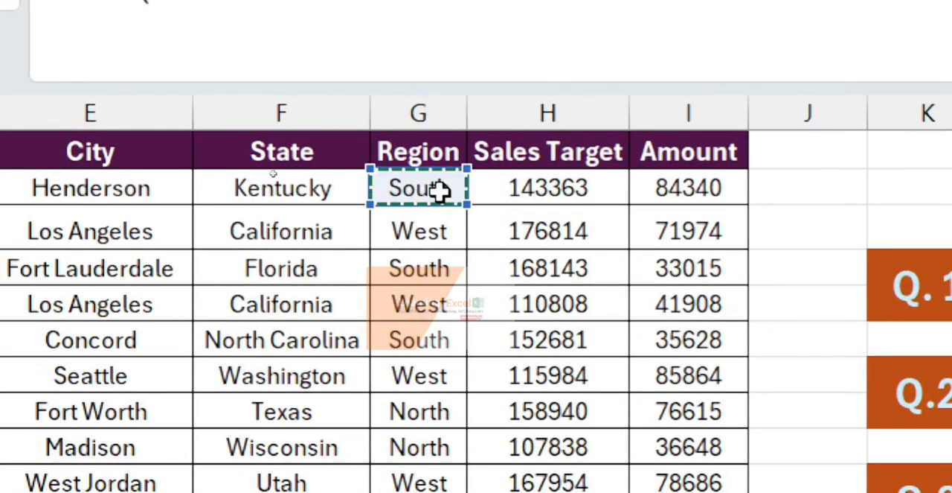
key(ctrl+shift+Down)
key(F4)
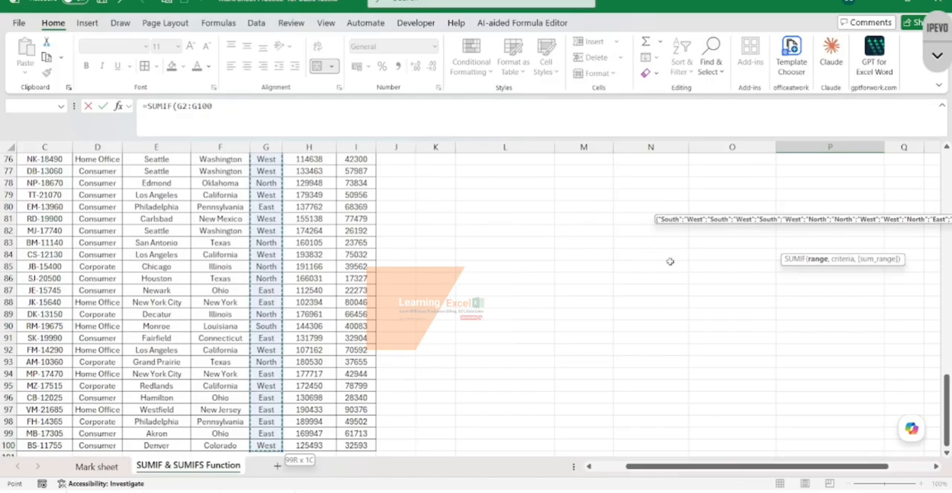
scroll(671, 261, up, 20)
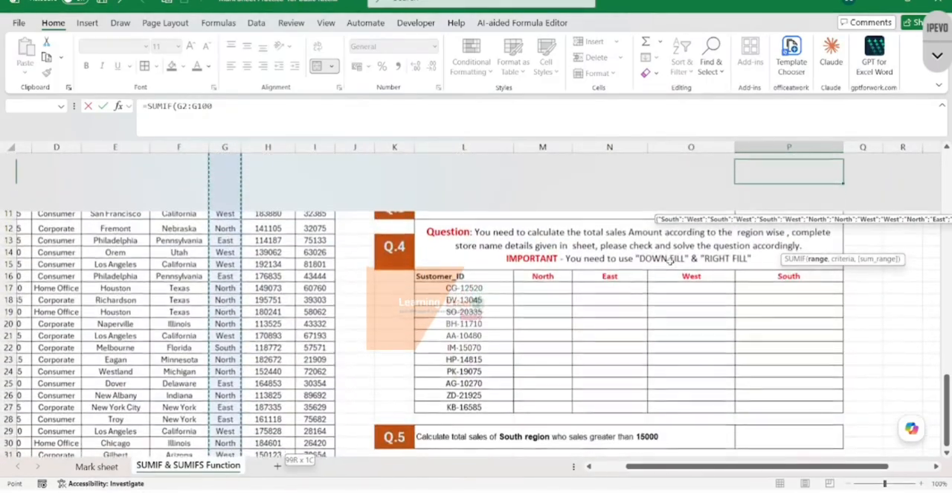
scroll(671, 260, up, 3)
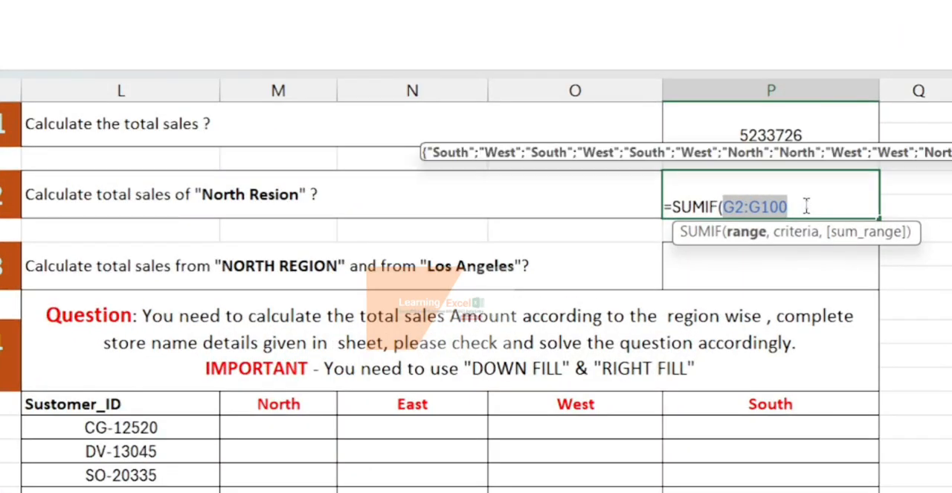
- Complete the Q.2 SUMIF formula with "North" as the criteria and the Amount values I2:I100 as the sum range
text(,)
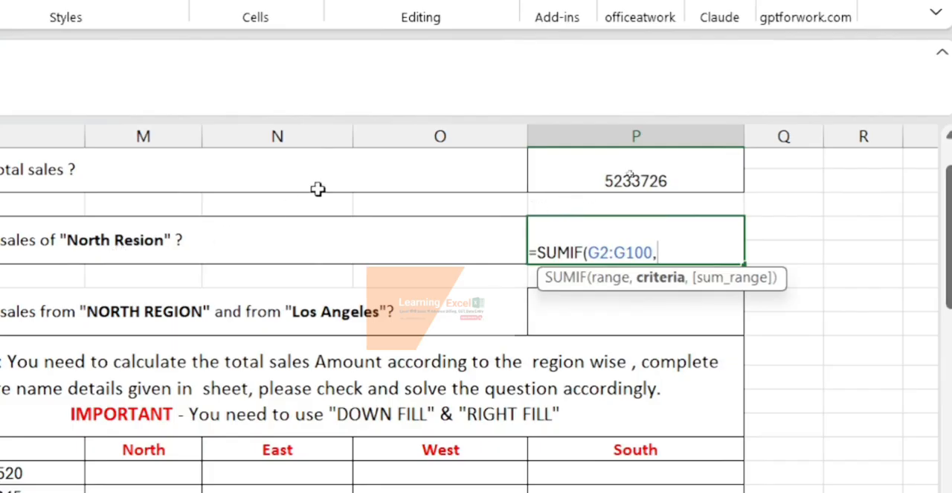
text("North)
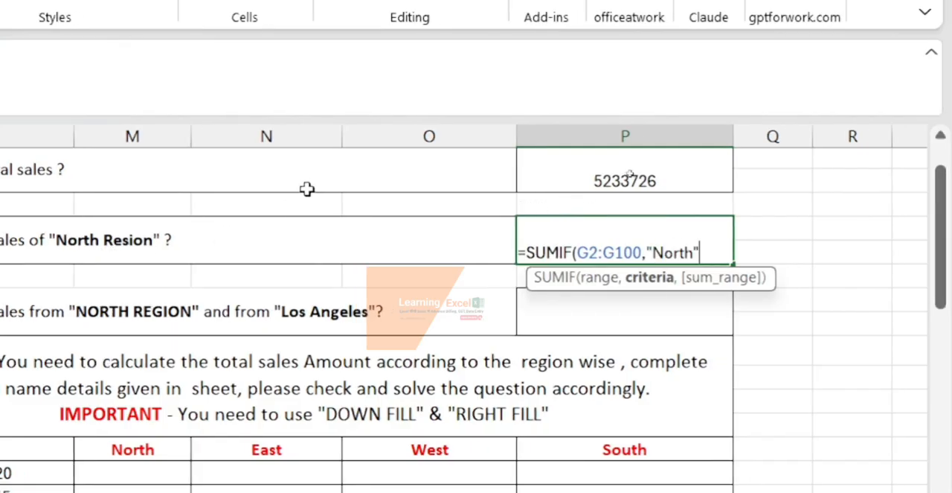
text(",)
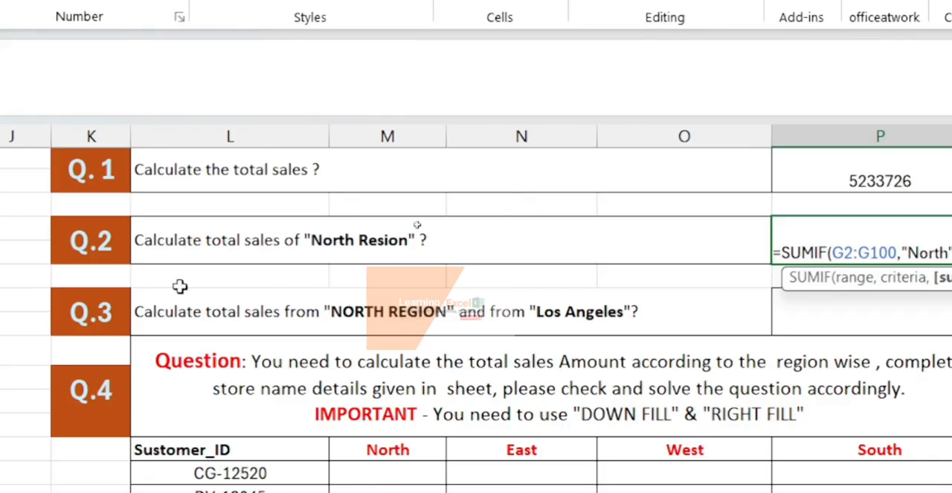
scroll(143, 226, up, 1)
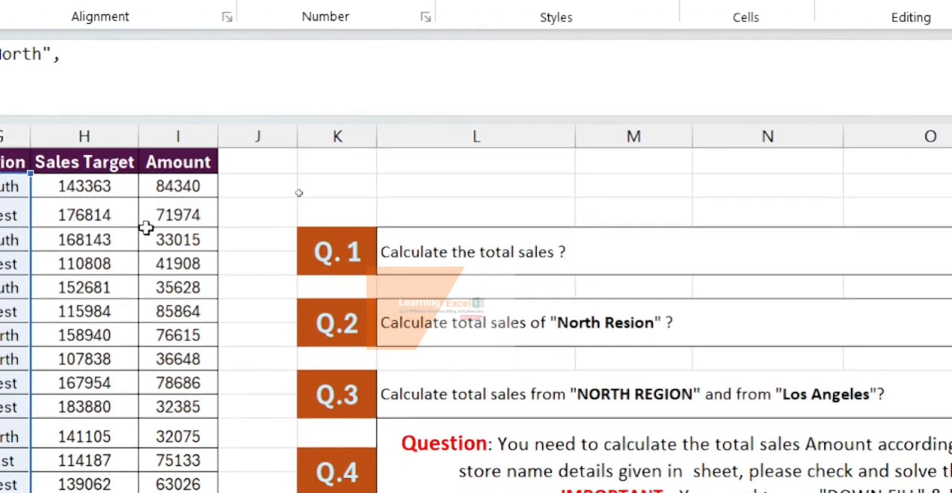
click(185, 184)
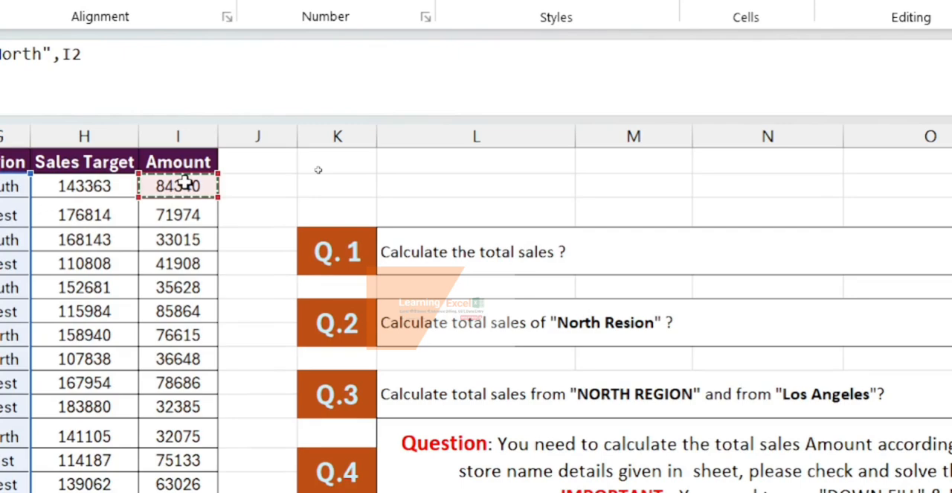
key(ctrl+shift+Down)
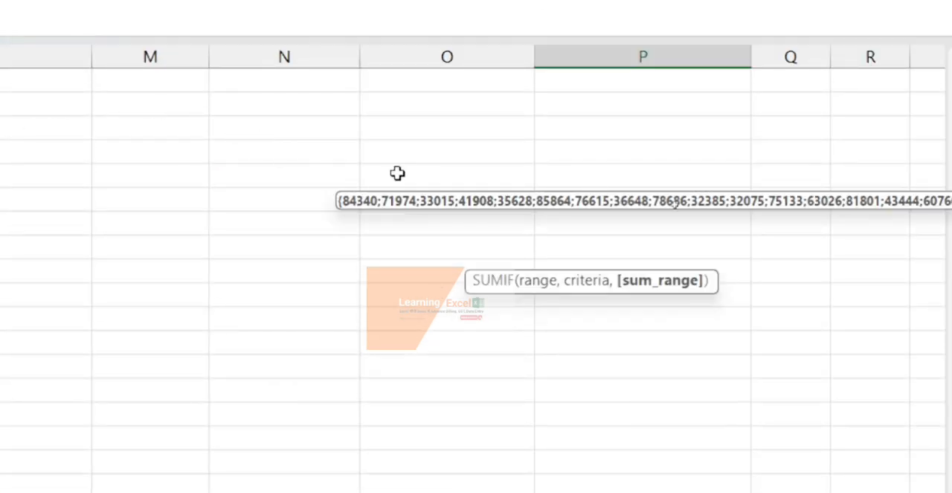
scroll(912, 177, up, 12)
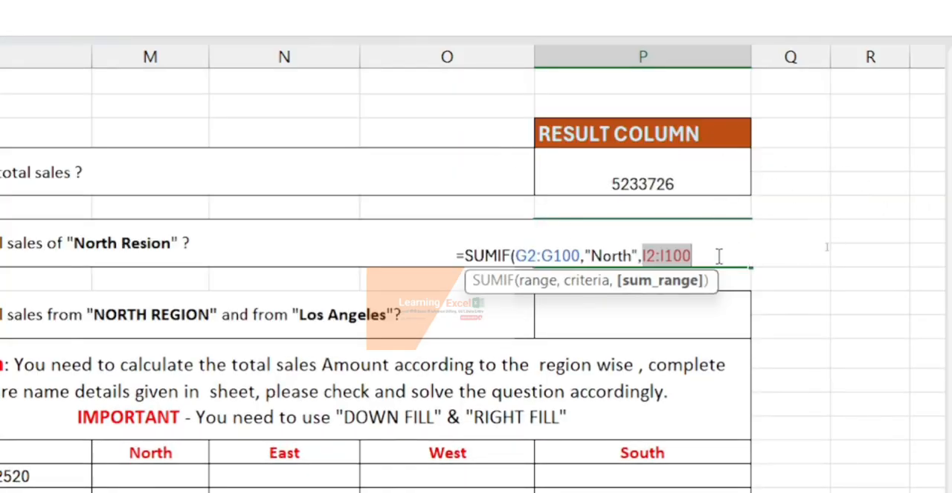
text())
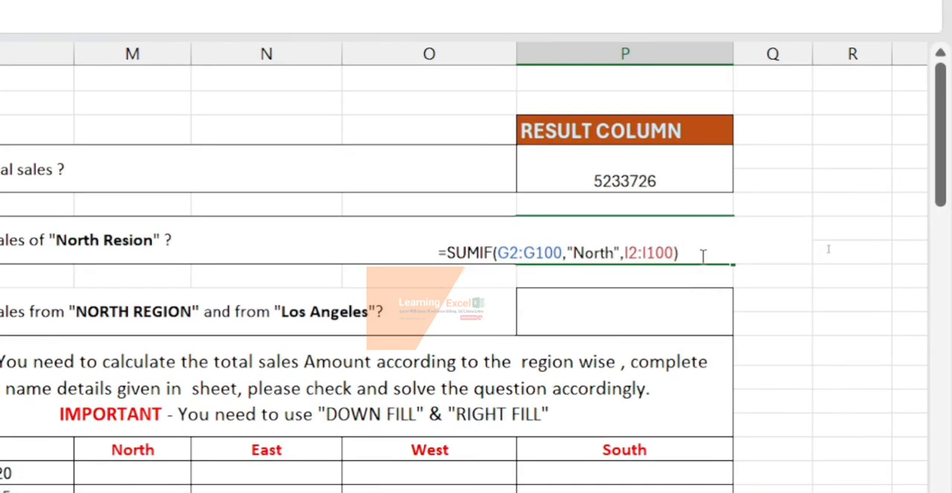
key(Return)
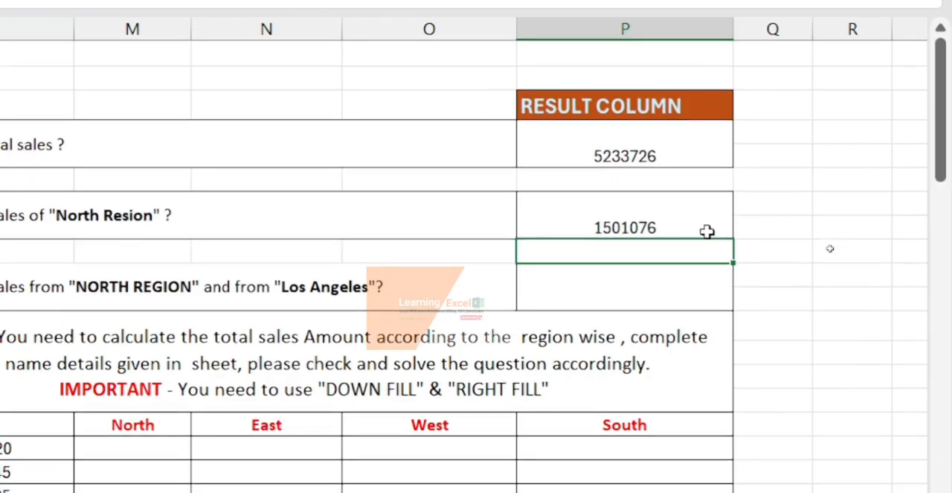
click(656, 221)
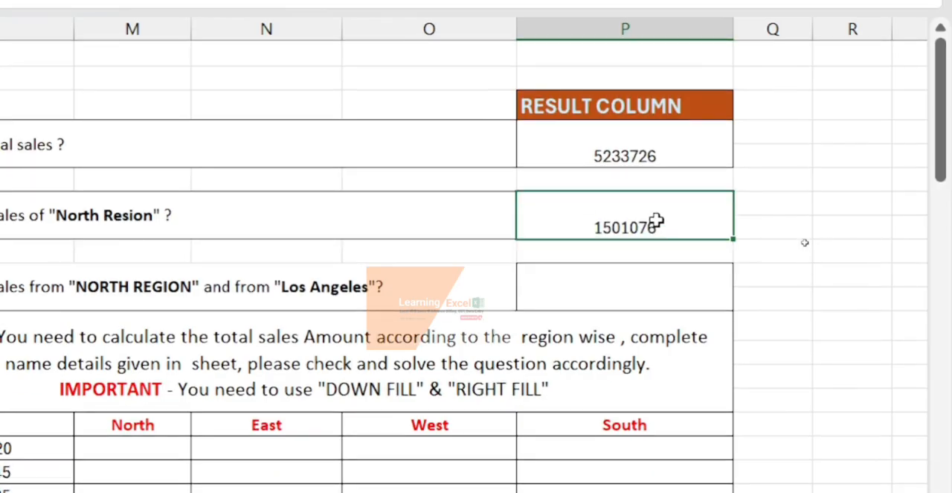
- Read question Q.3 and examine the City, Region and Amount columns of the sales table it refers to
scroll(657, 221, down, 1)
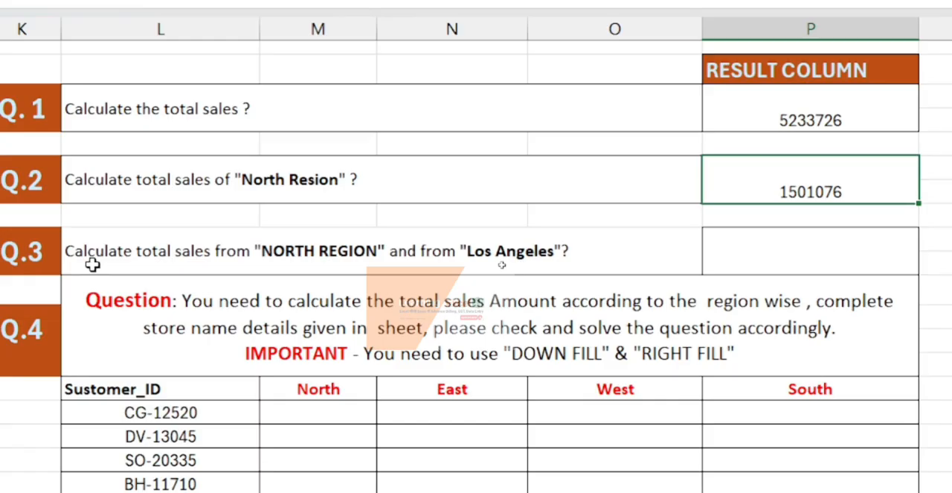
scroll(92, 275, left, 6)
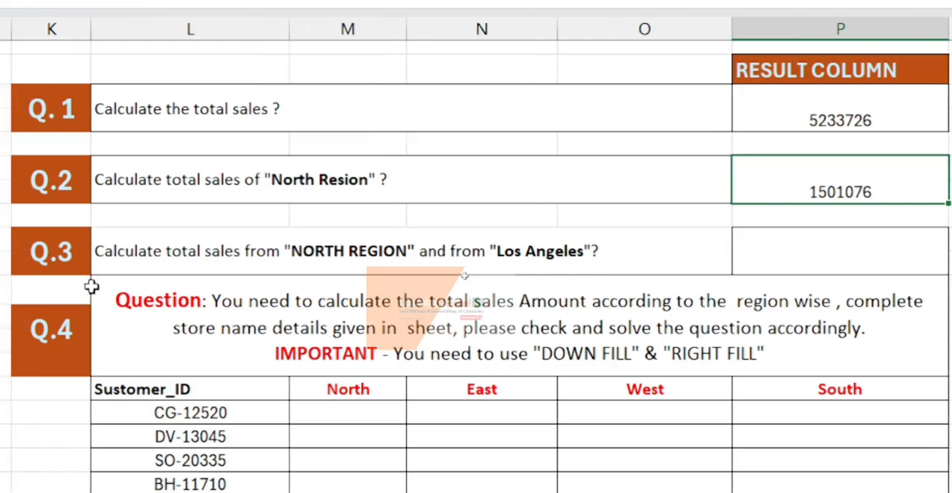
scroll(16, 242, left, 3)
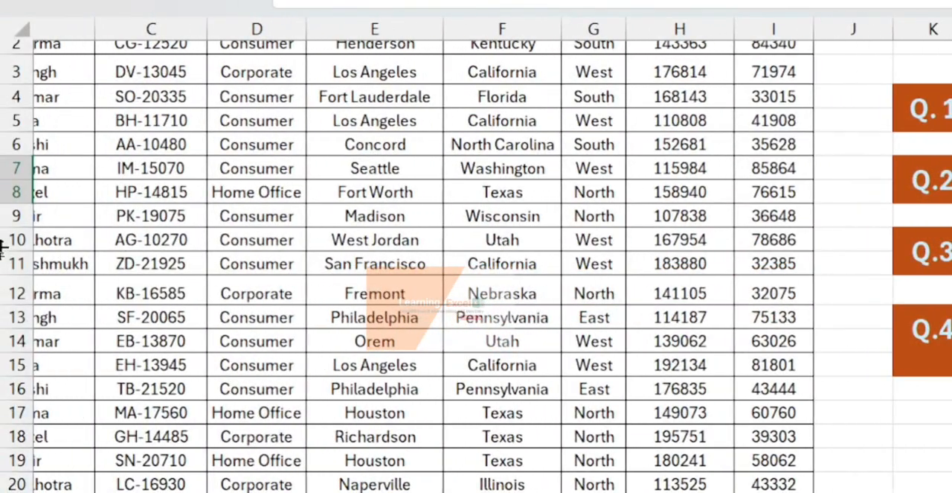
scroll(355, 239, left, 4)
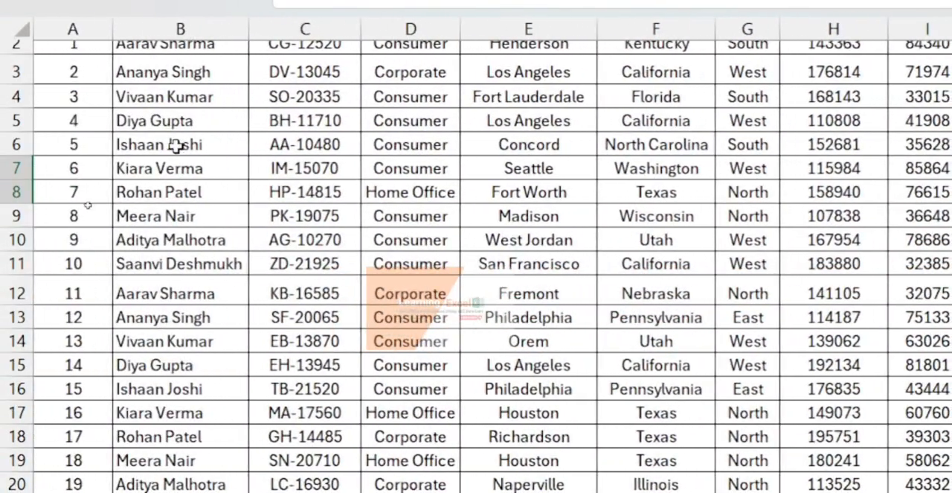
scroll(171, 145, up, 2)
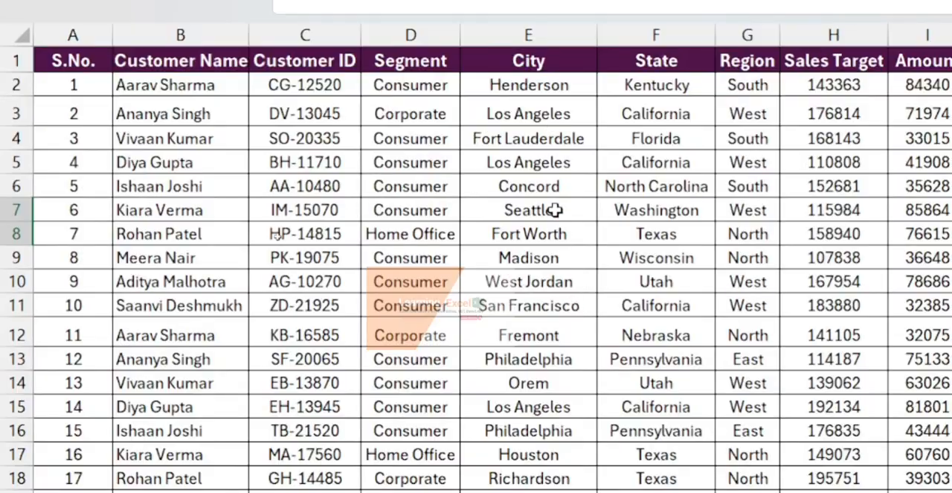
click(509, 117)
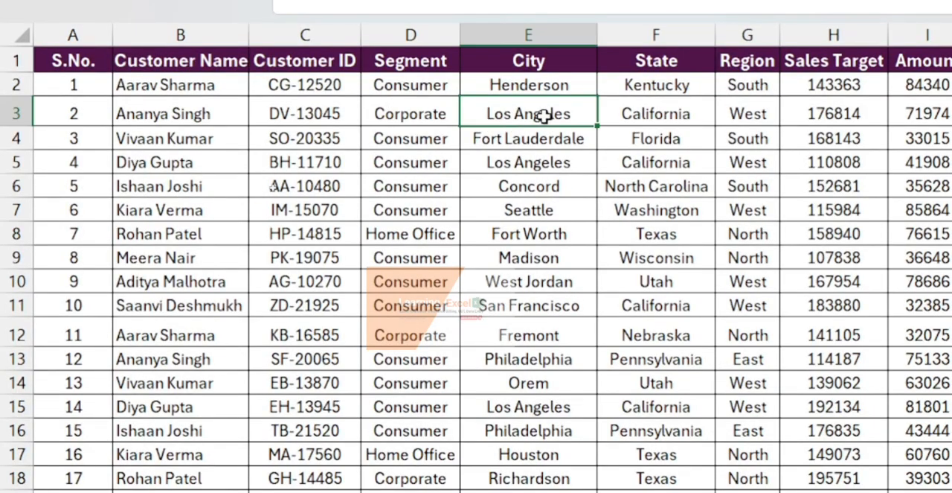
scroll(618, 149, right, 5)
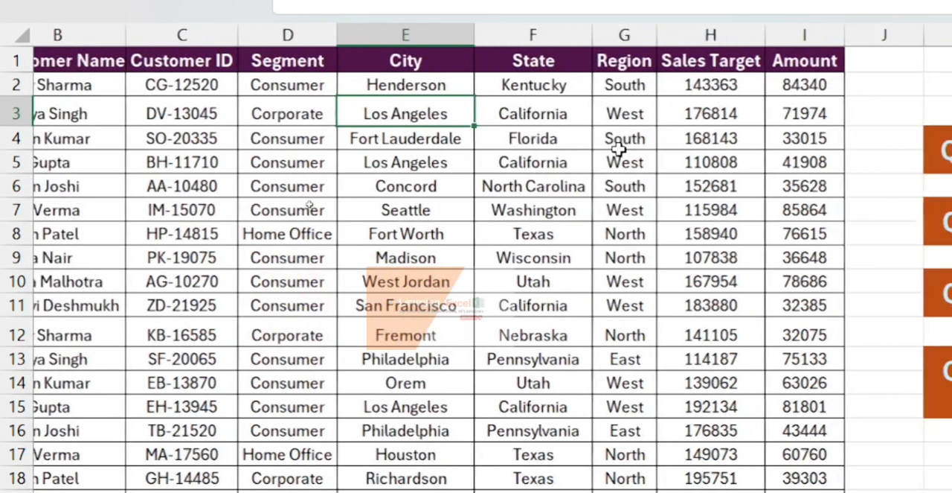
scroll(619, 150, right, 3)
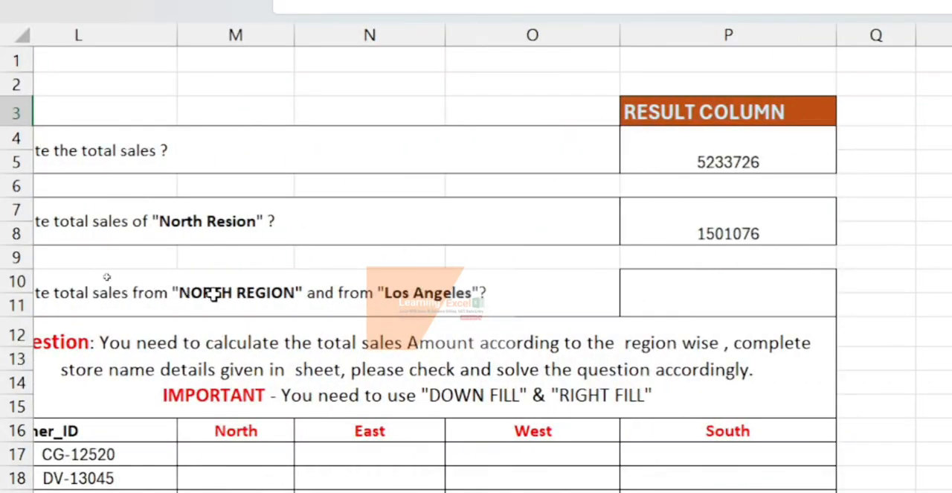
- Add the word CITY after "Los Angeles" in the text of question Q.3
double_click(473, 294)
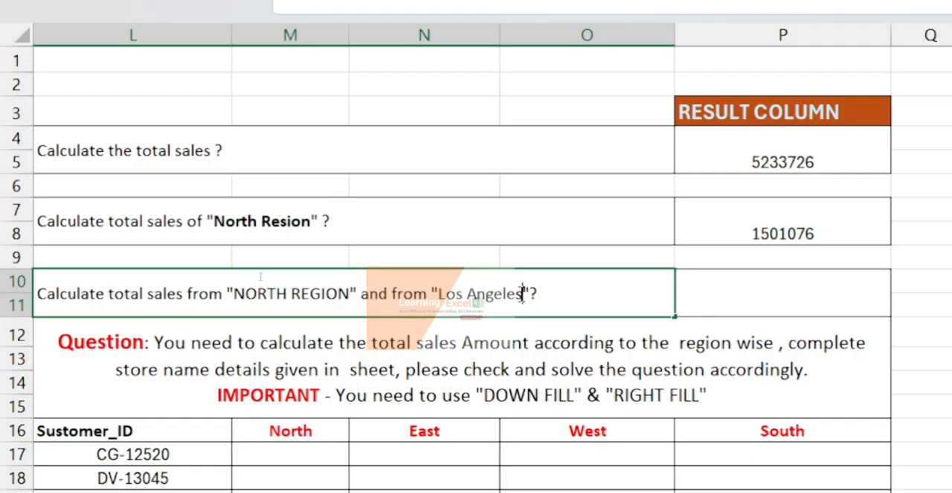
text(CITY)
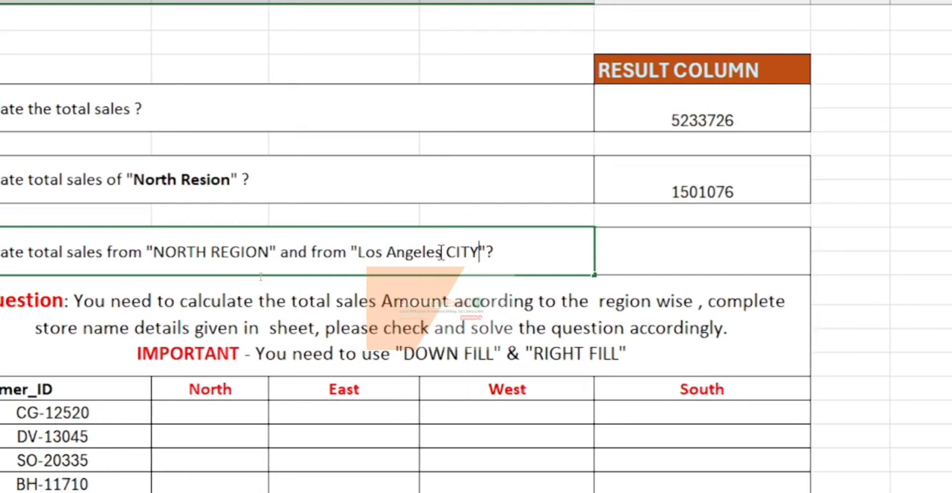
key(Return)
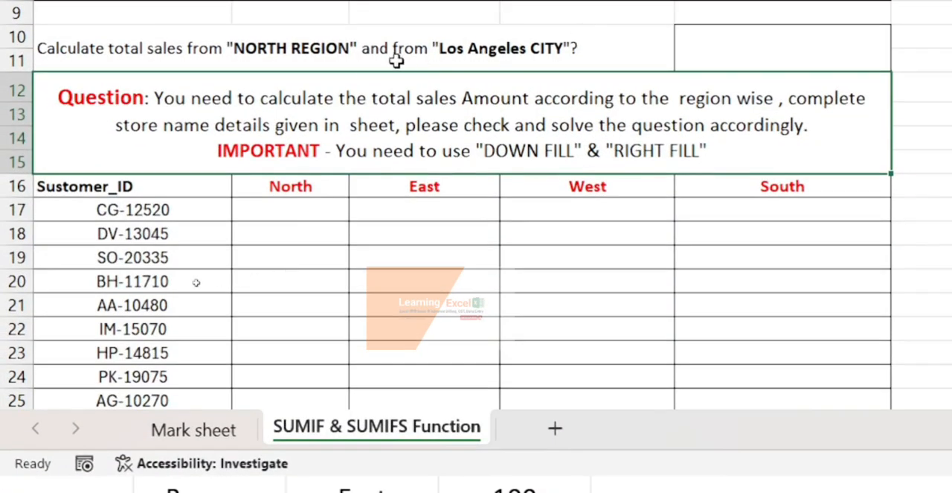
- Start a SUMIFS formula in the Q.3 result cell with the Amount values I2:I100 as the sum range
click(724, 55)
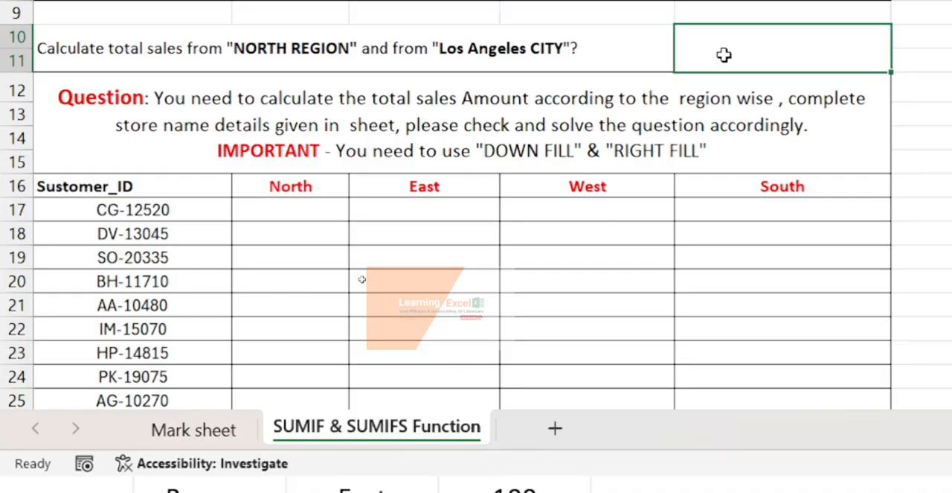
scroll(724, 54, up, 1)
scroll(724, 55, down, 1)
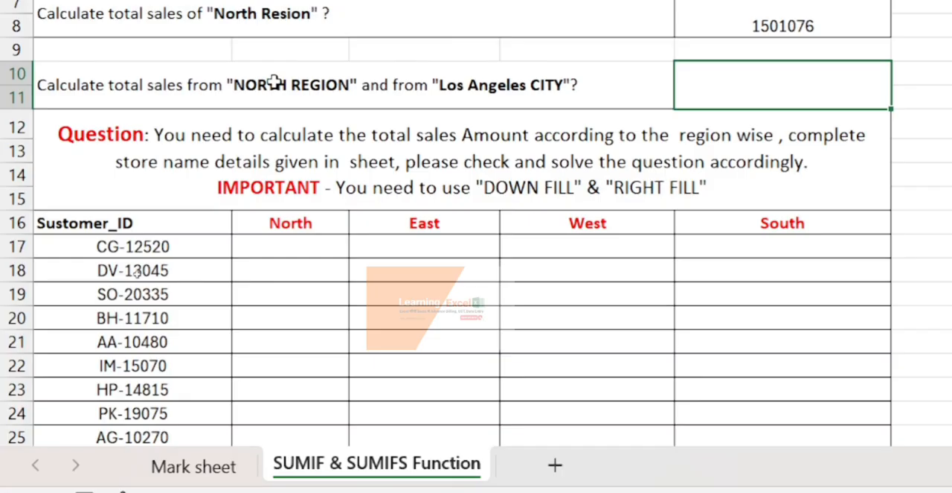
text(=)
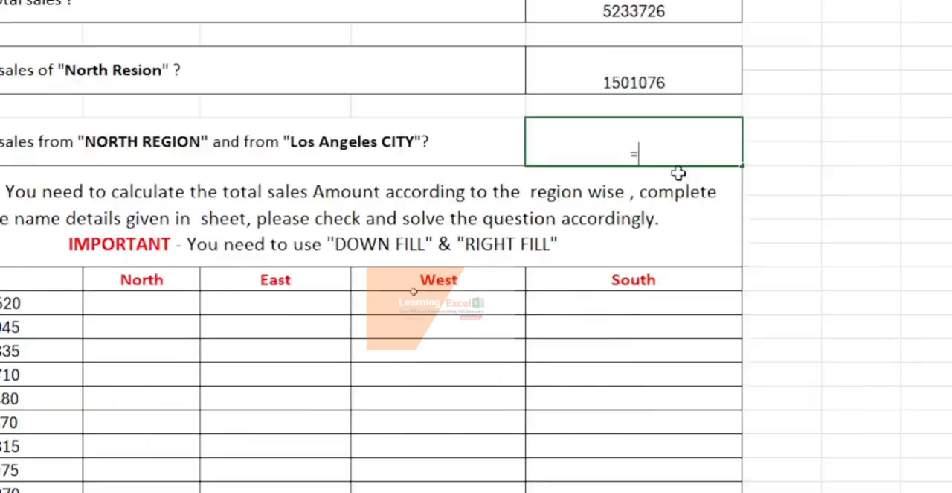
text(sumifs)
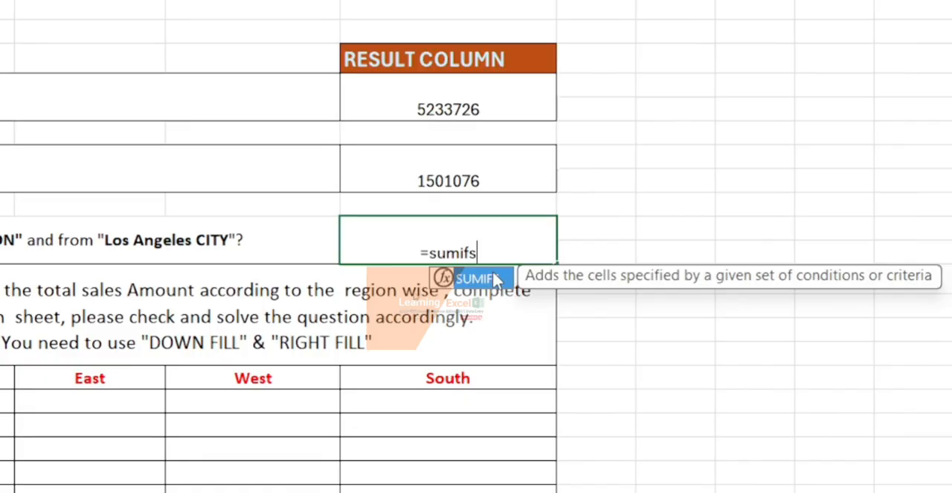
key(Tab)
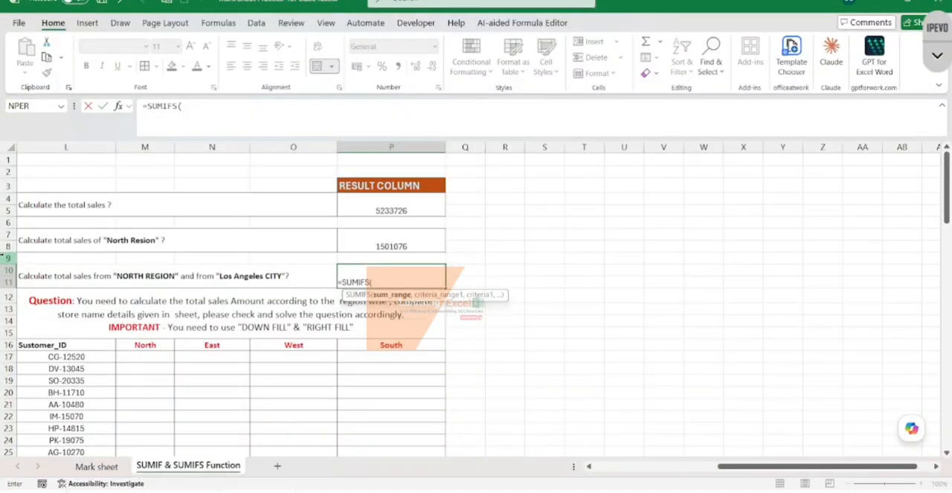
scroll(168, 221, left, 5)
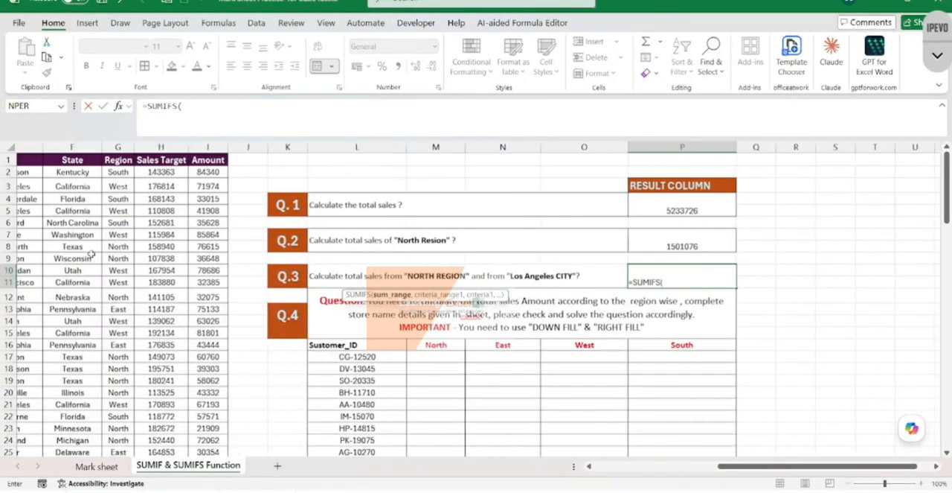
click(234, 171)
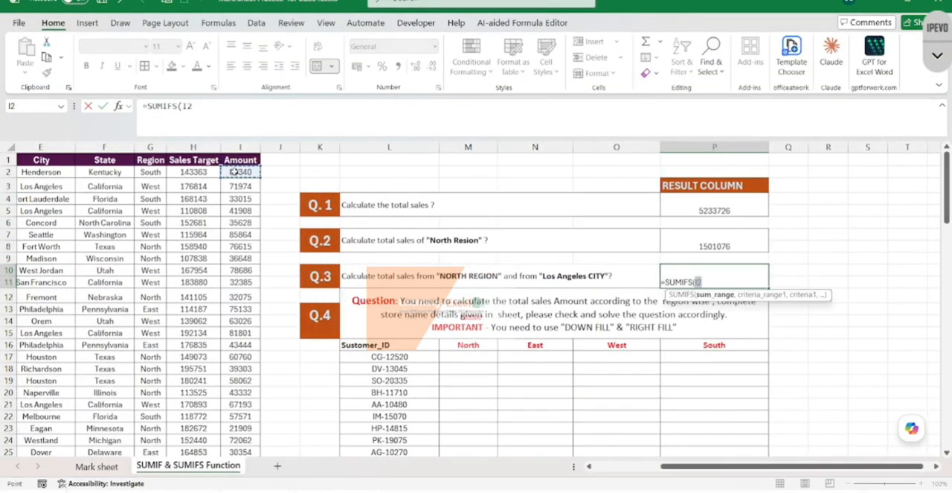
key(ctrl+shift+Down)
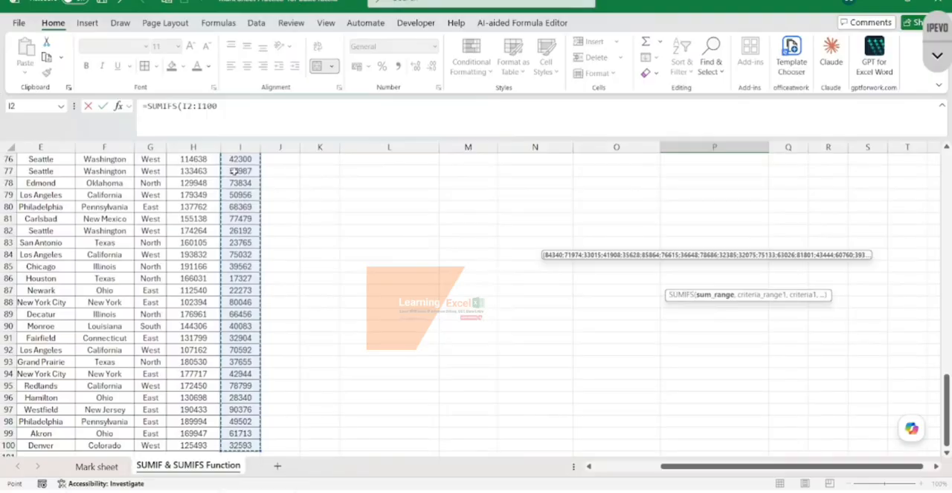
scroll(271, 231, up, 20)
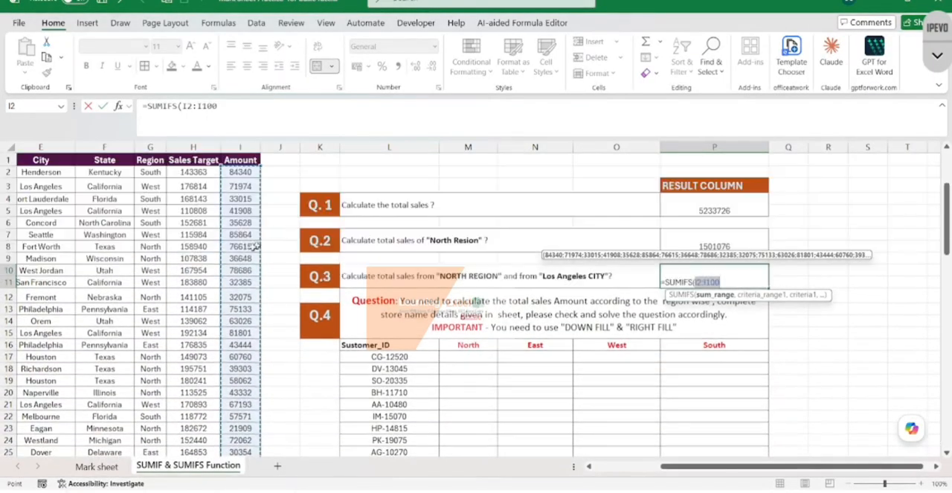
text(,)
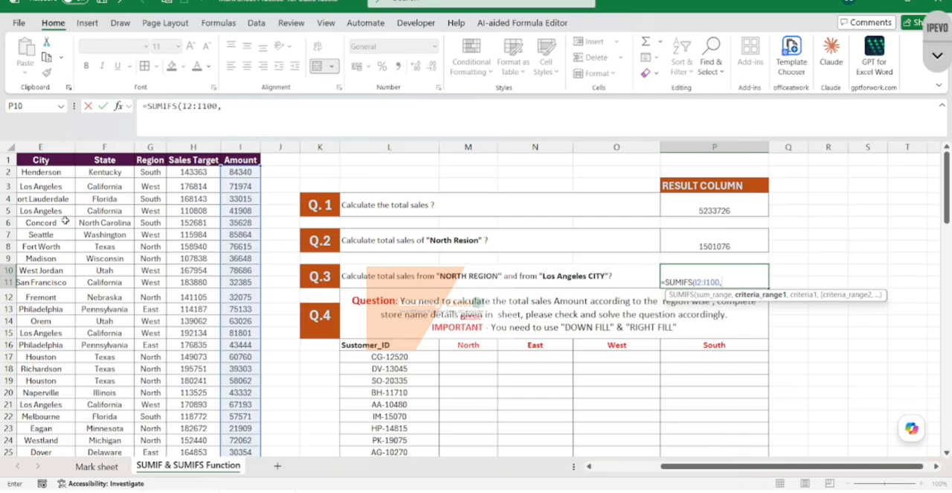
- Add the City values E2:E100 as the formula's first criteria range, with "Los Angeles" as the criteria
scroll(66, 221, left, 2)
click(152, 173)
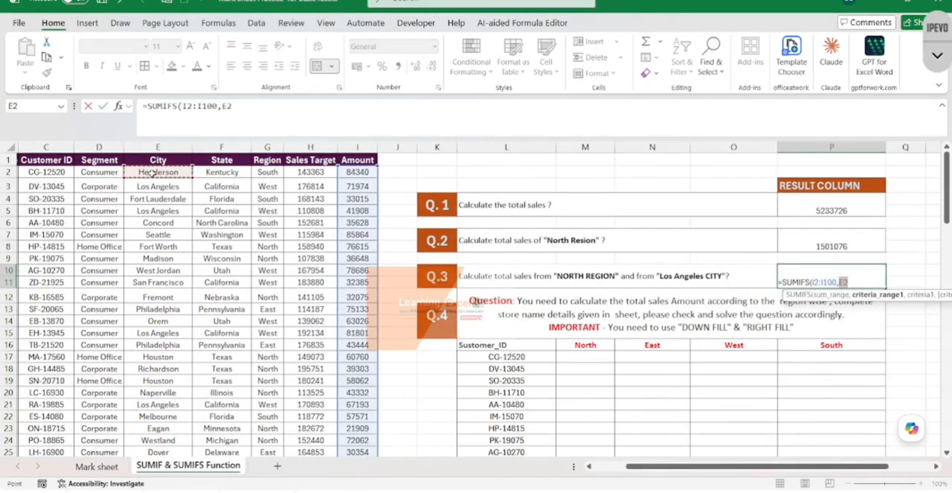
key(ctrl+shift+Down)
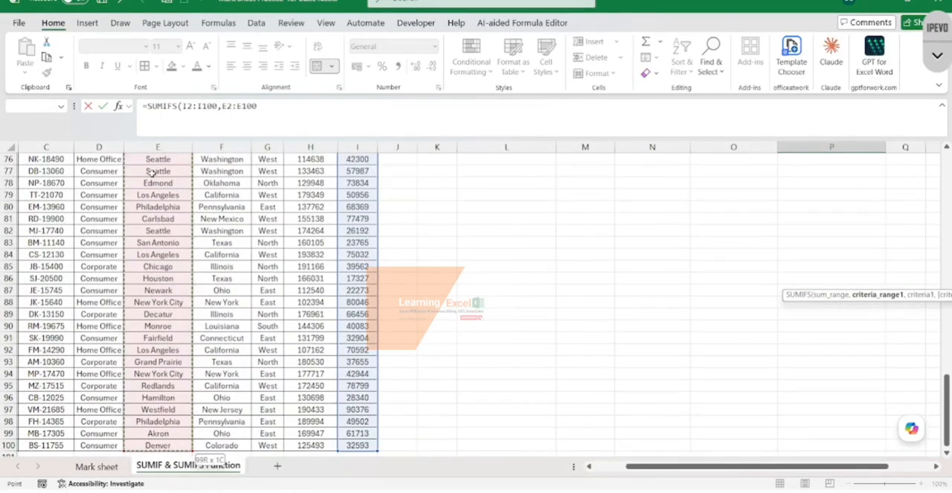
scroll(360, 221, up, 20)
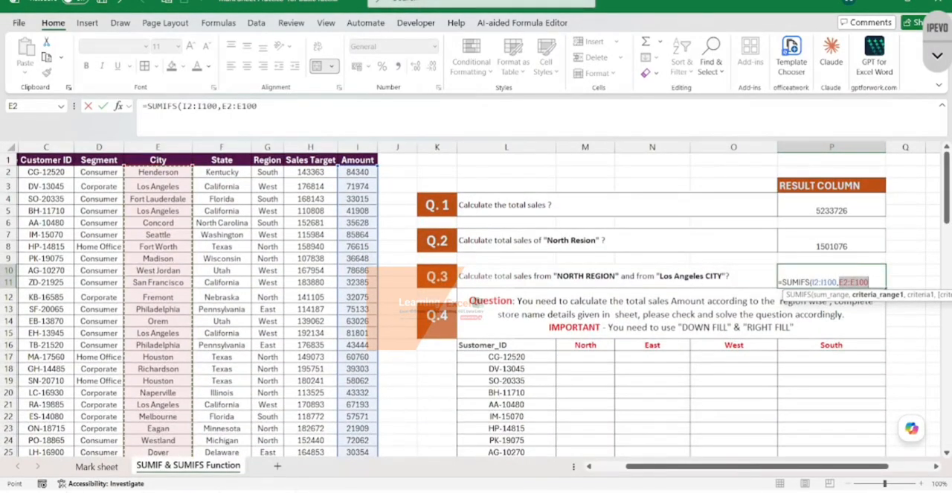
text(,)
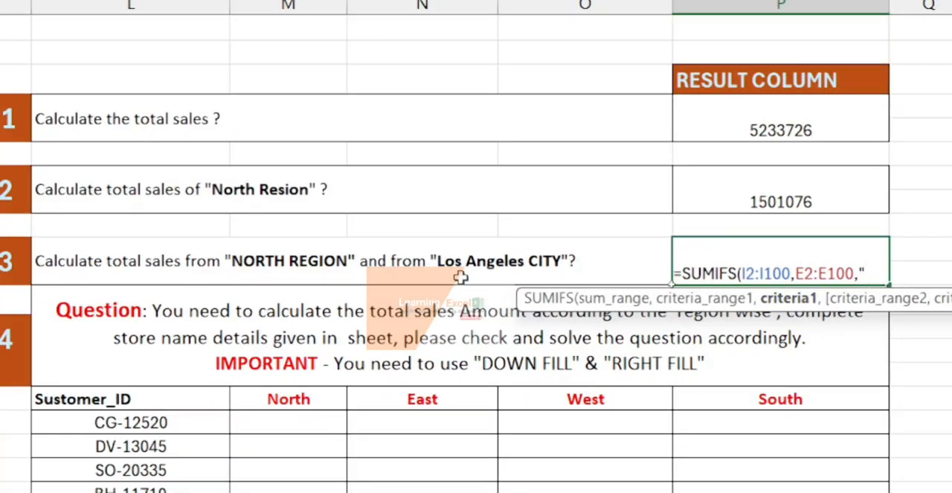
text(Los)
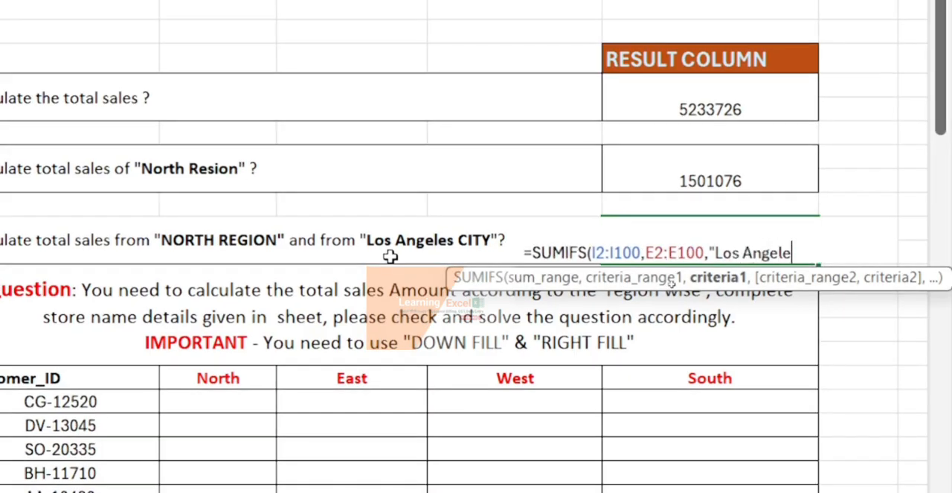
text(Angeles",)
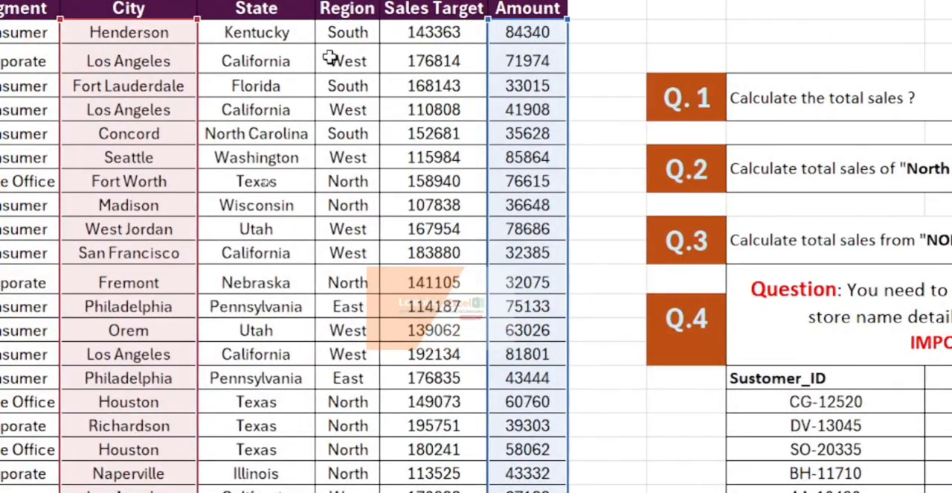
- Complete the Q.3 SUMIFS formula with the Region cells G1:G2 as the second criteria range and "North" as the criteria
click(356, 33)
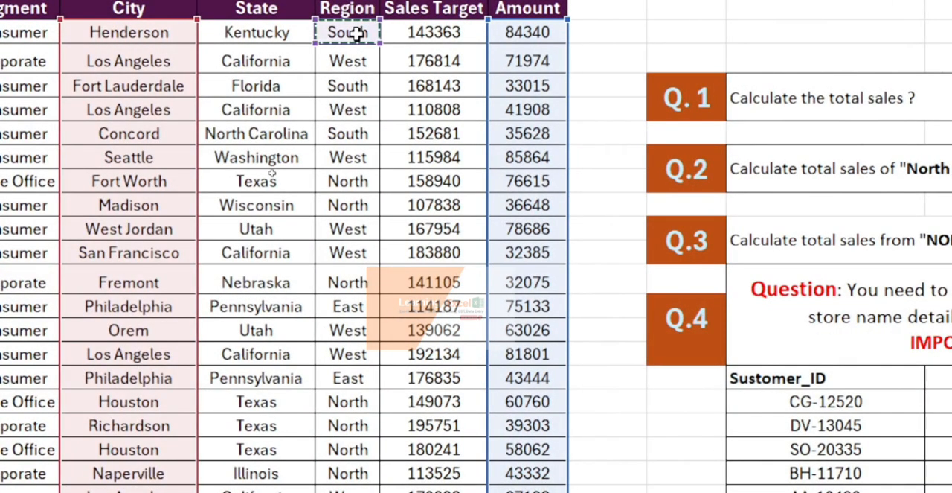
key(ctrl+shift+Up)
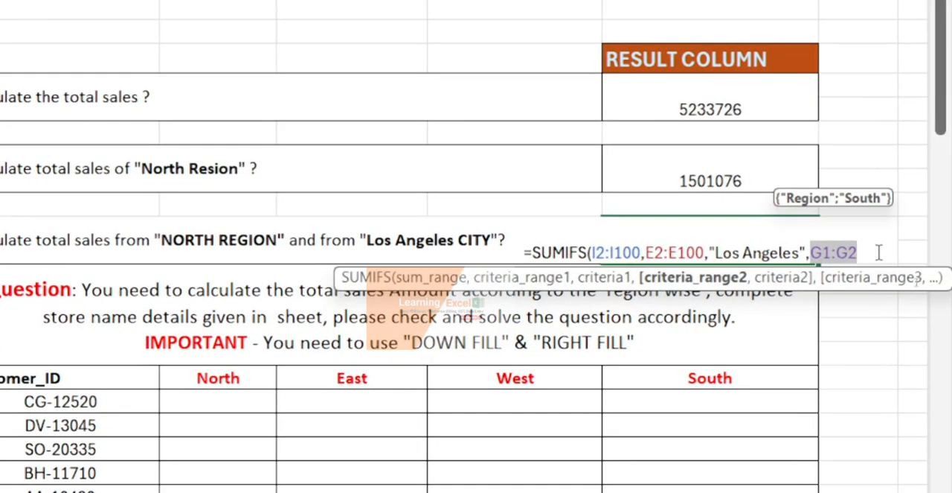
text(,)
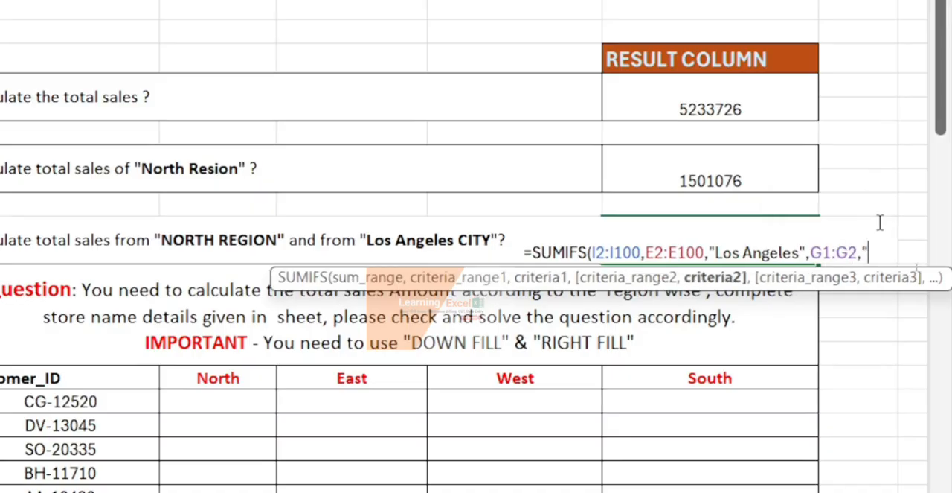
text("North")
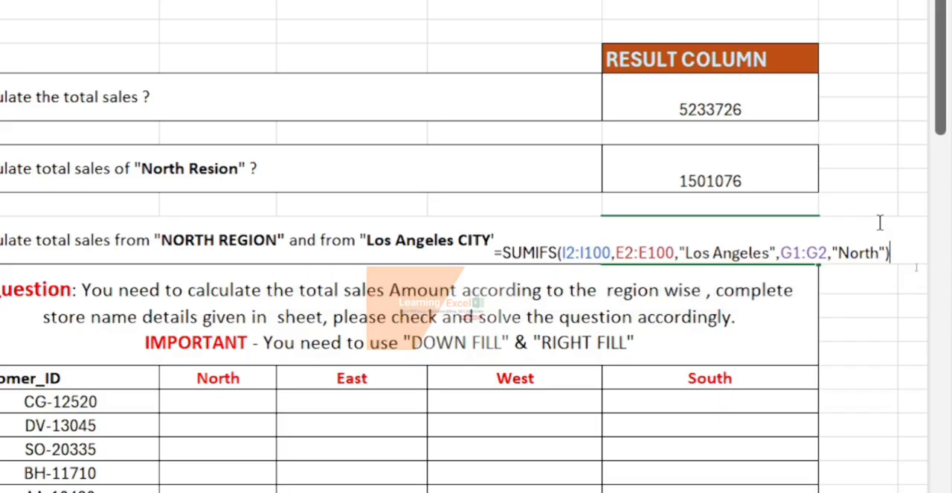
key(Return)
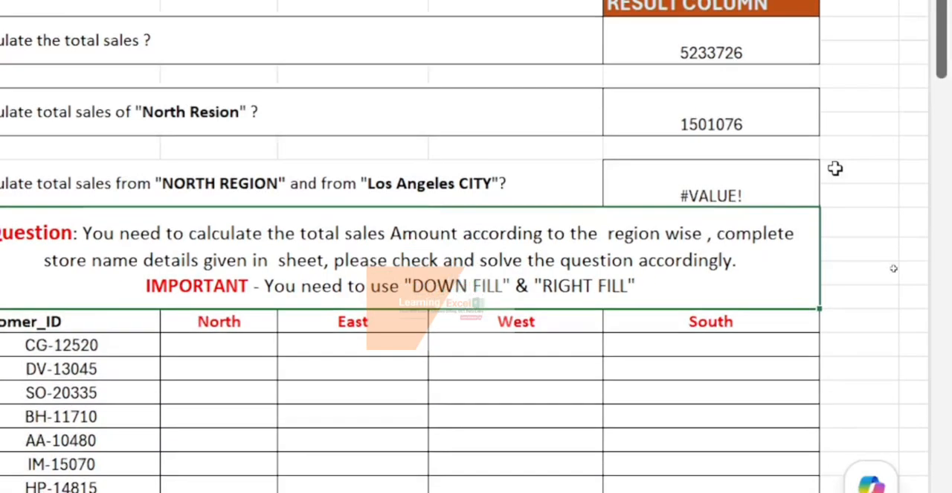
- Correct the second criteria range of the Q.3 SUMIFS formula from G1:G2 to G2:G100
click(822, 36)
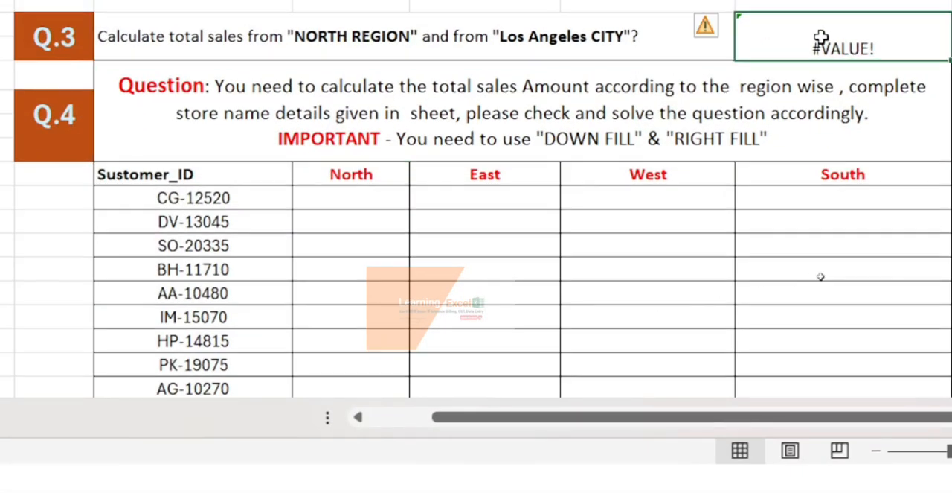
double_click(821, 39)
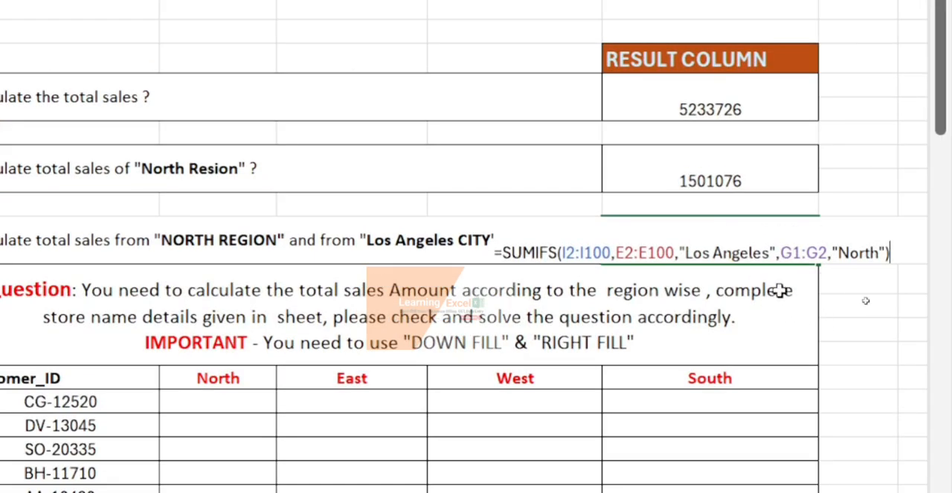
double_click(797, 253)
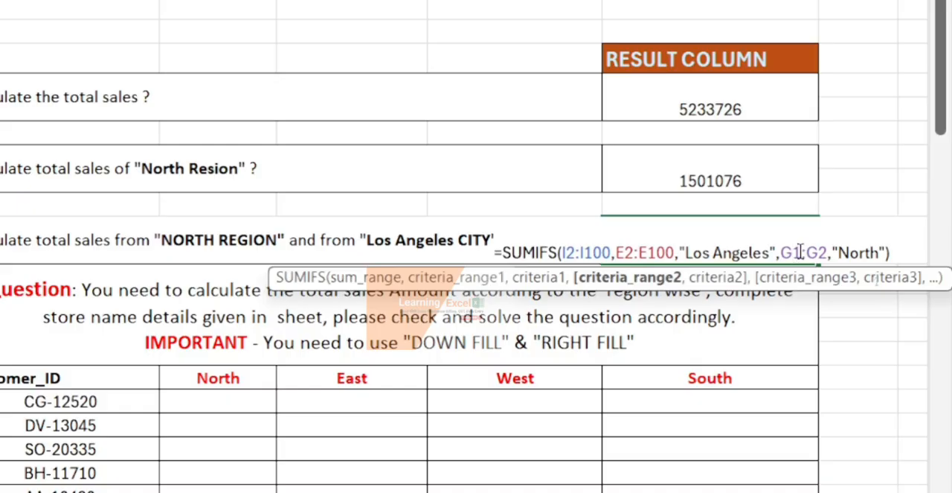
key(BackSpace)
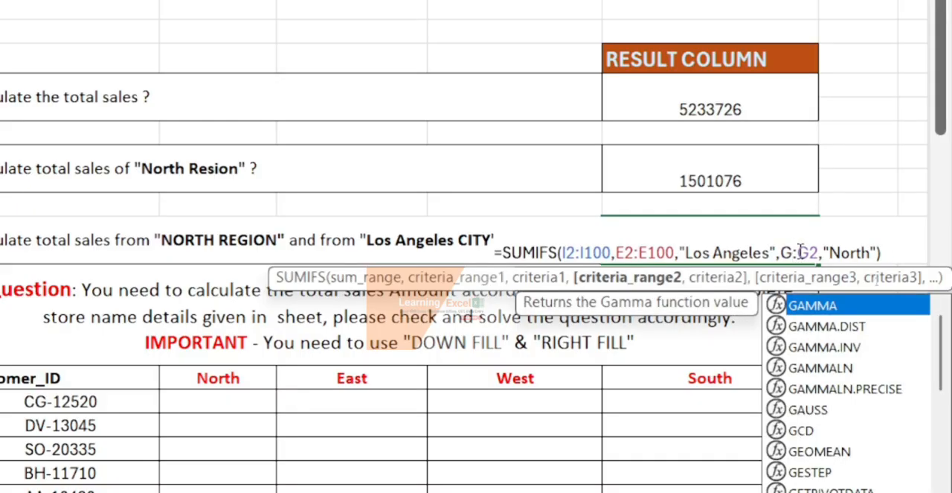
text(2)
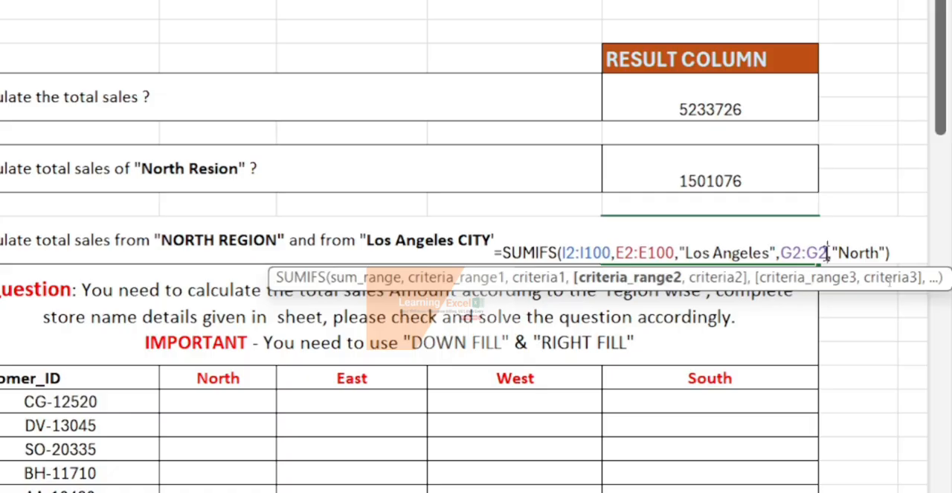
key(BackSpace)
text(10)
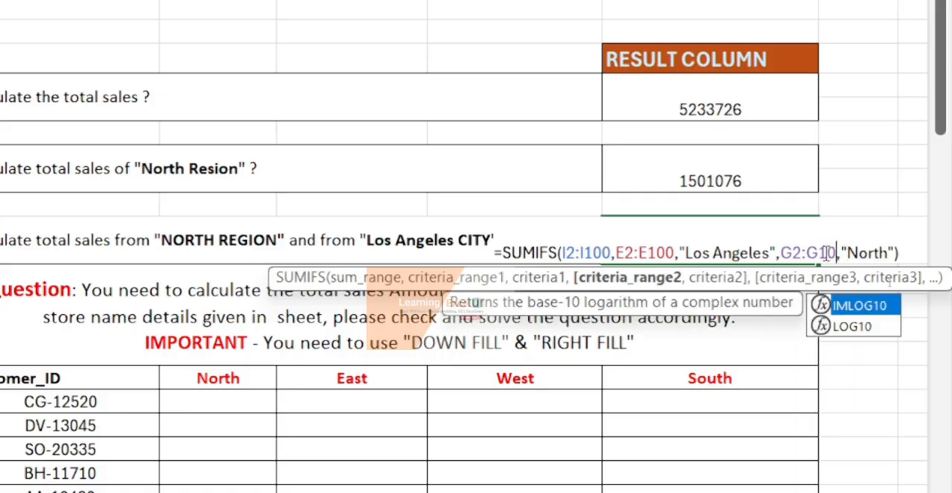
text(0)
click(920, 252)
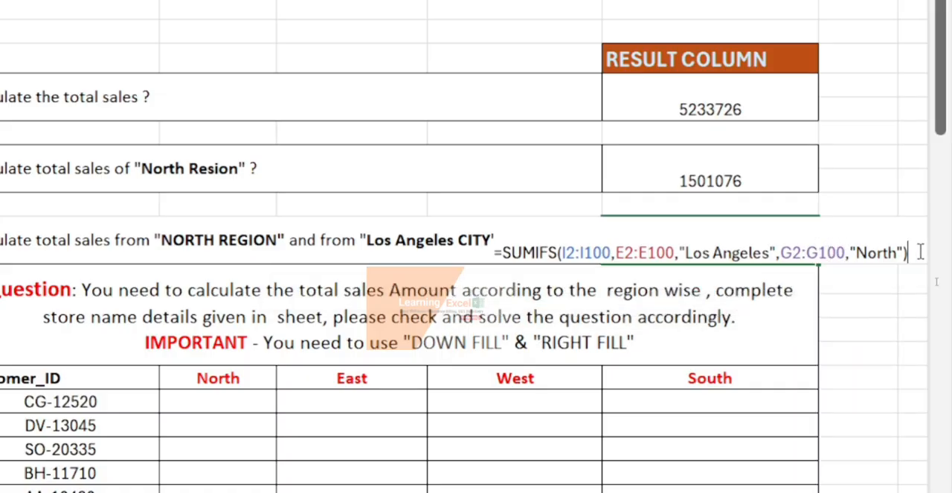
key(Return)
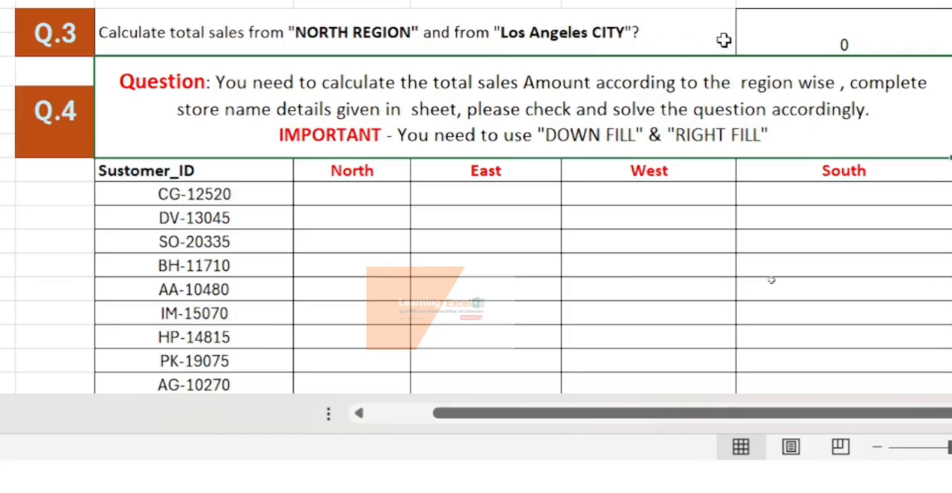
- Review the Q.3 SUMIFS formula and check the Los Angeles entries in the City column
click(836, 38)
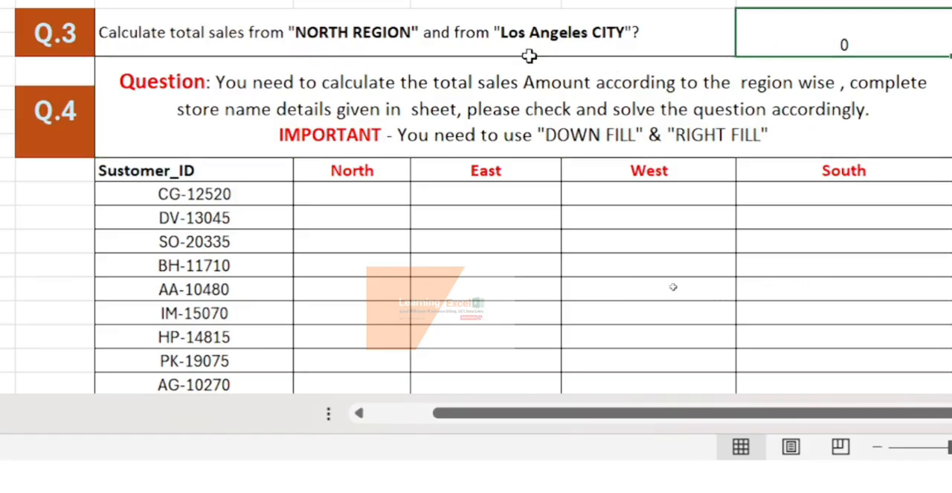
double_click(751, 50)
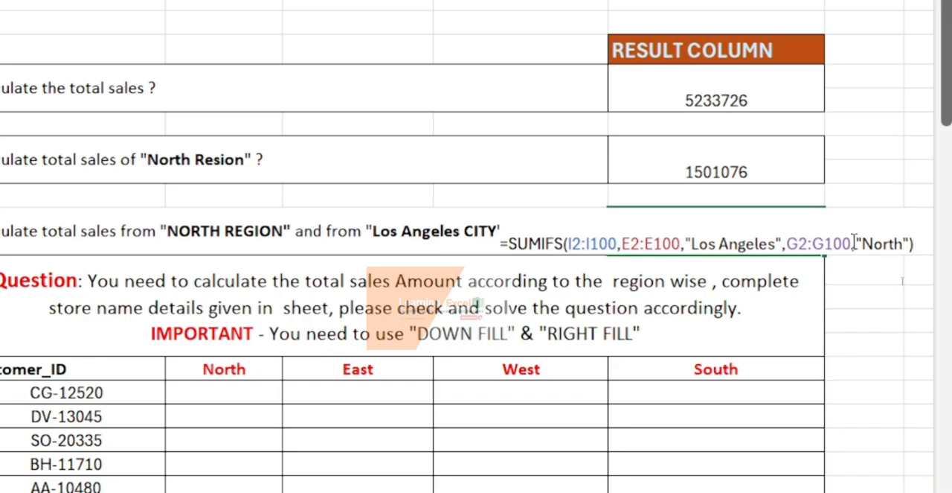
key(Return)
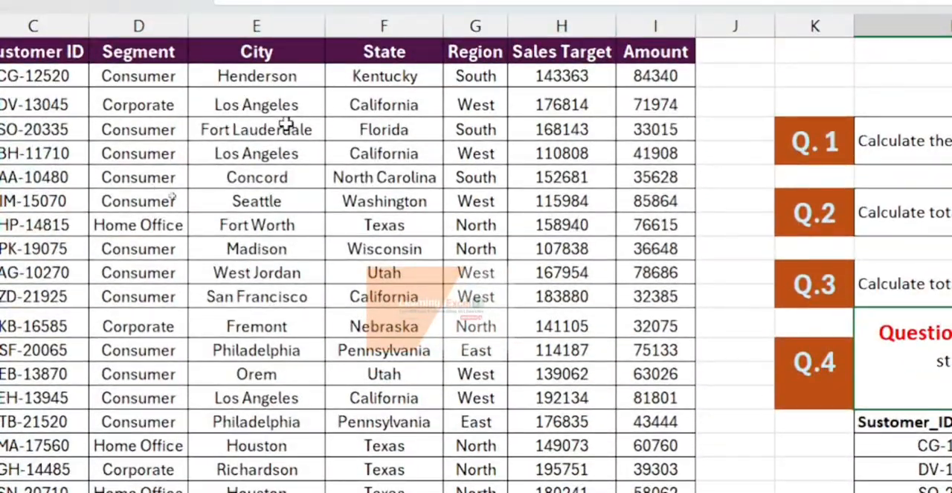
click(246, 108)
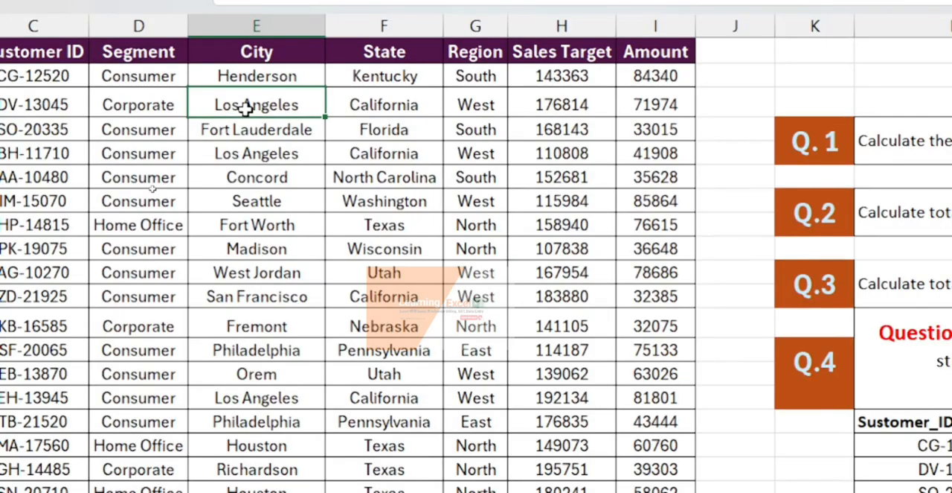
scroll(97, 77, left, 5)
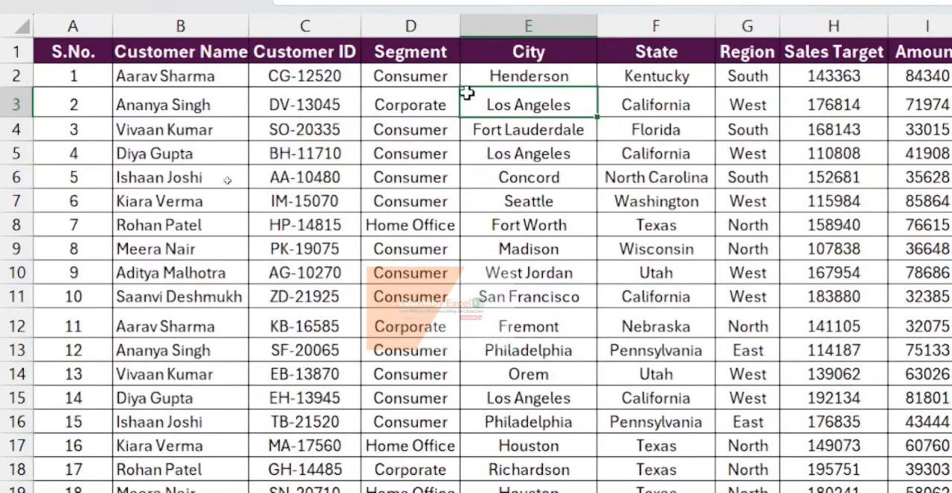
- Turn on filtering for the sales table and filter the Region column to North only
click(101, 76)
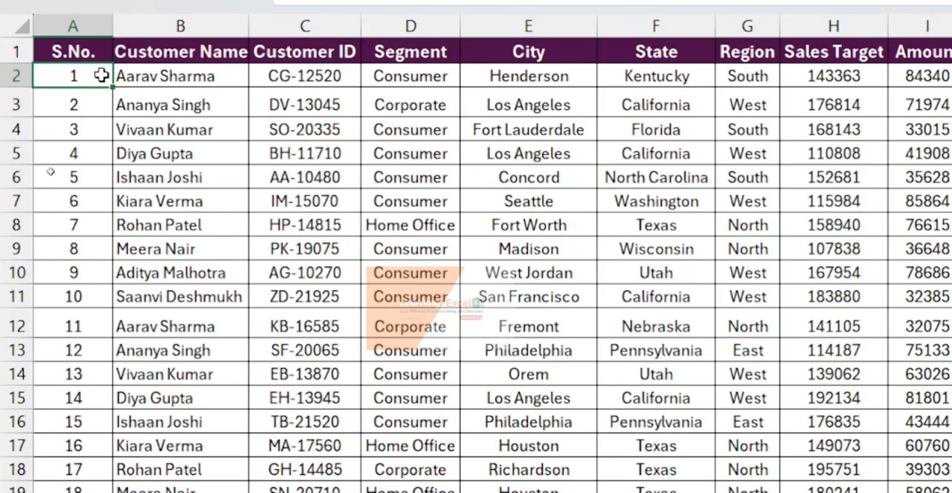
key(ctrl+shift+l)
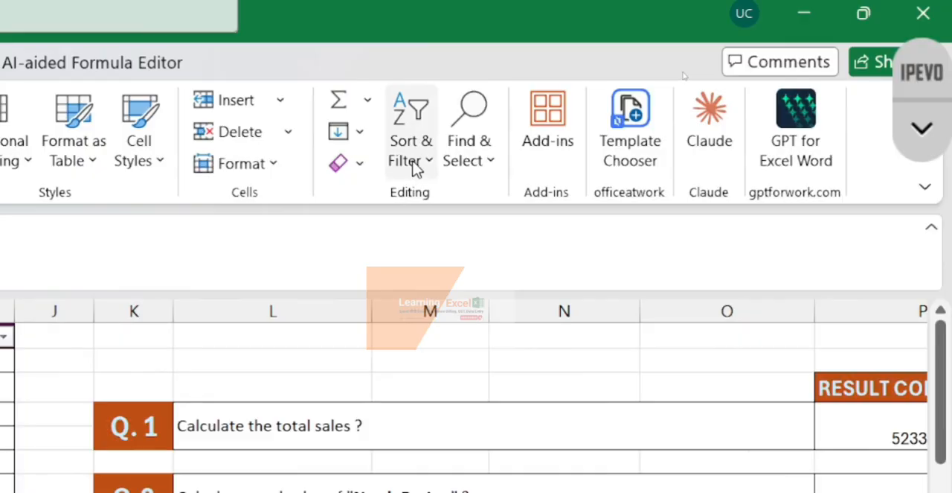
click(414, 168)
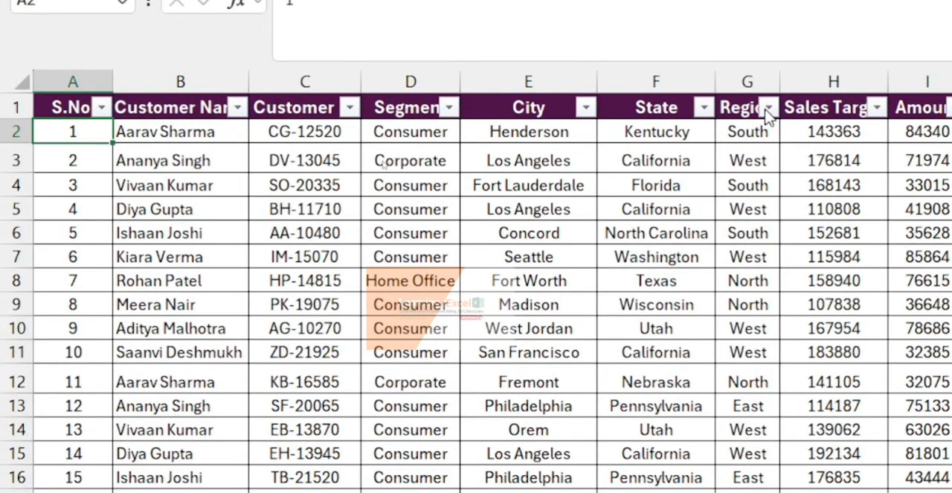
click(769, 108)
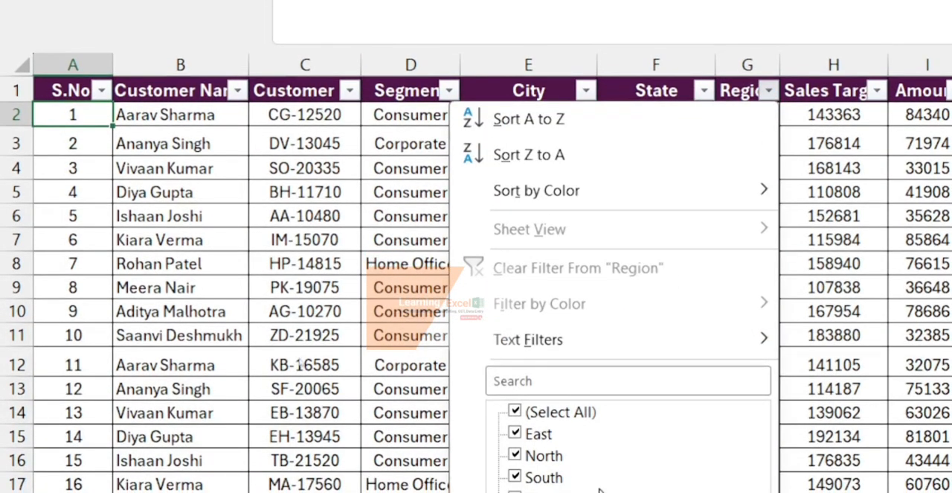
click(561, 413)
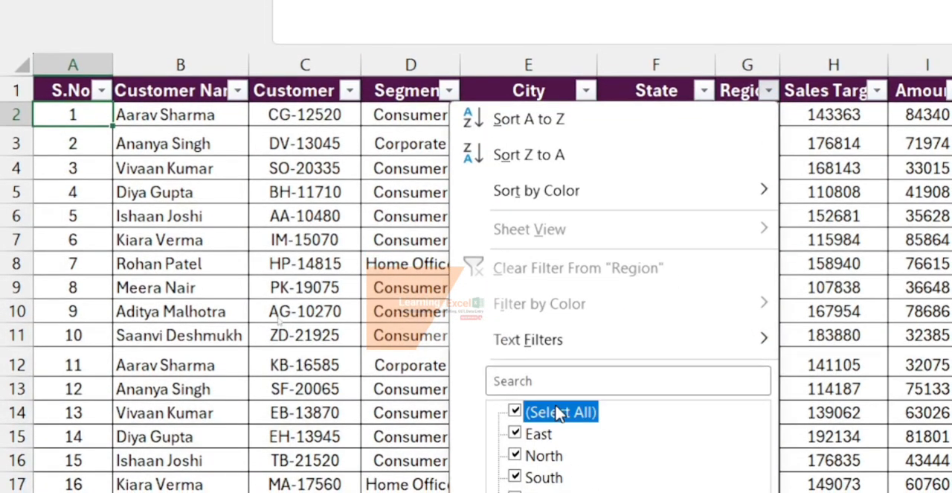
click(516, 457)
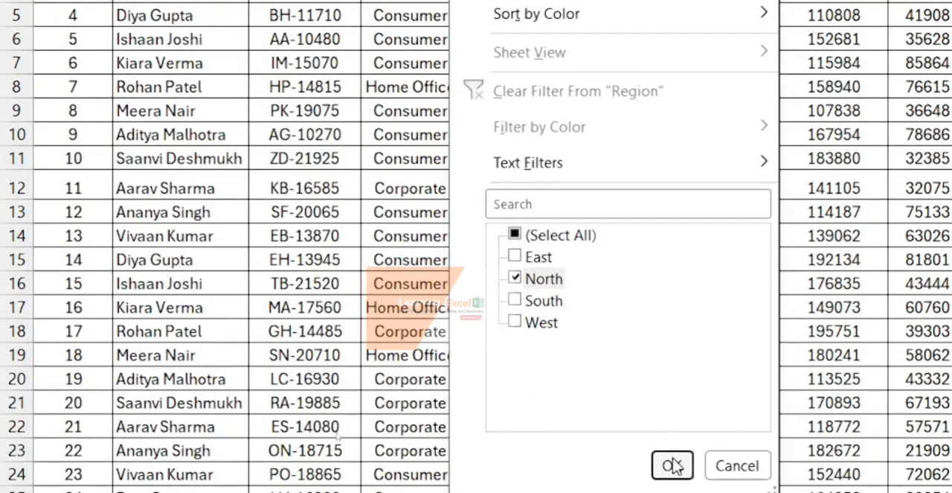
click(676, 465)
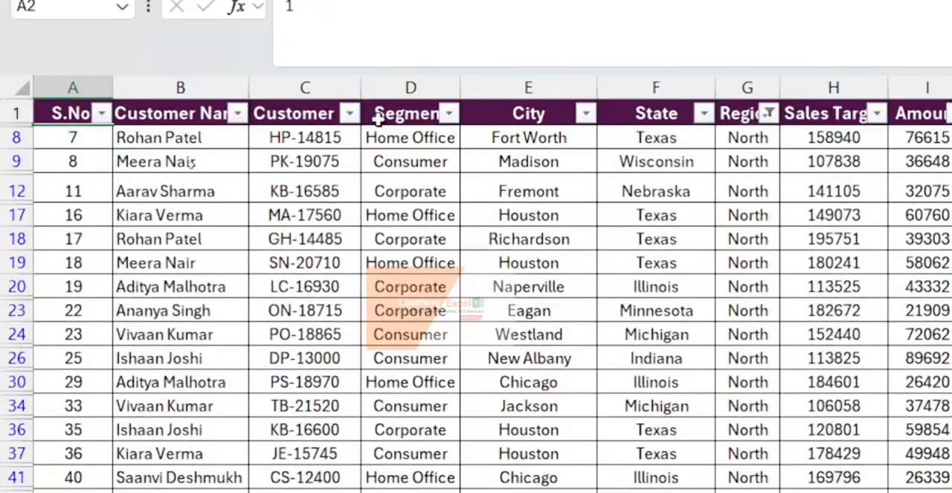
- Look through the City filter values of the filtered North rows for Los Angeles, leaving the City filter unchanged
click(449, 113)
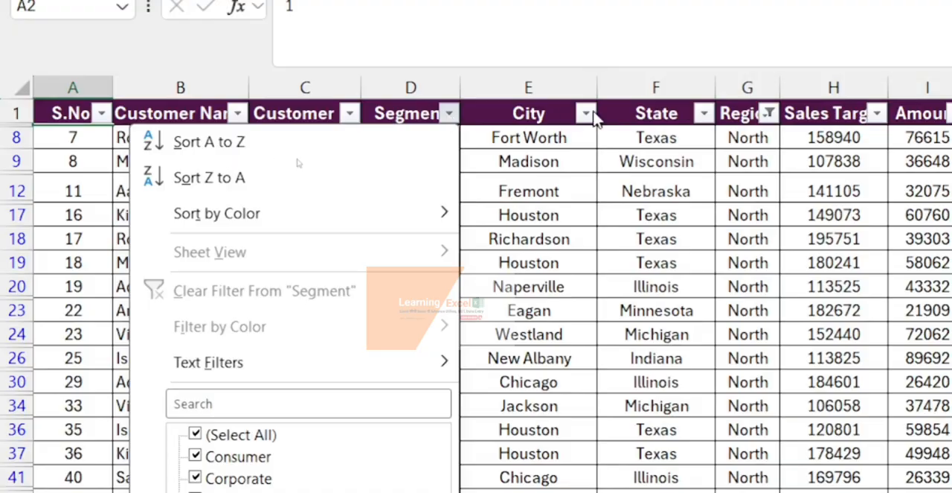
click(585, 116)
click(585, 116)
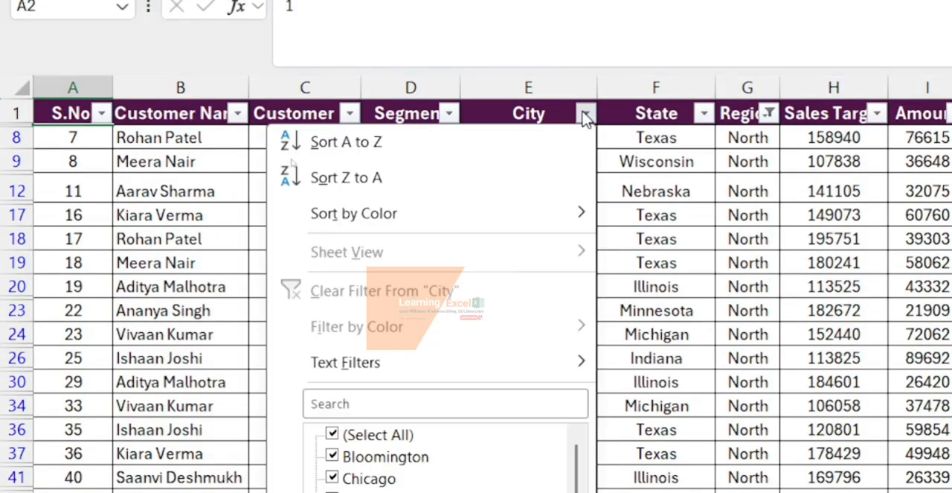
scroll(473, 380, down, 7)
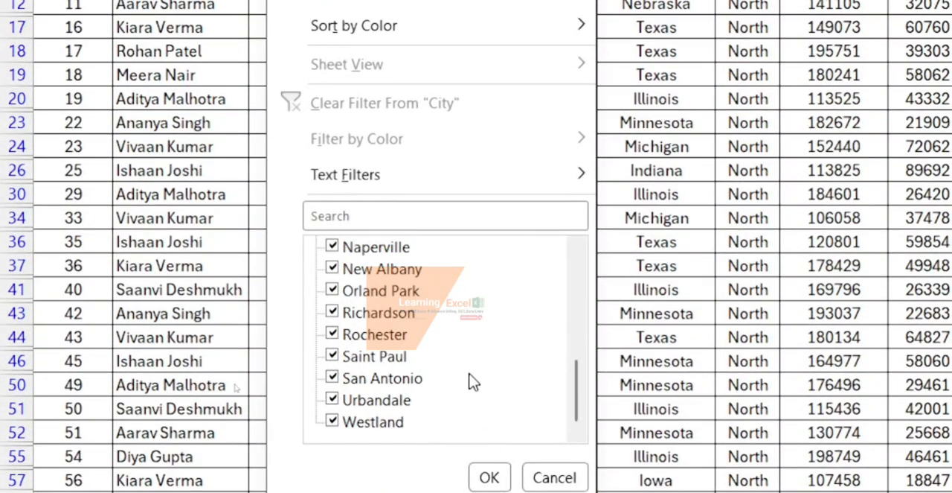
scroll(473, 381, up, 7)
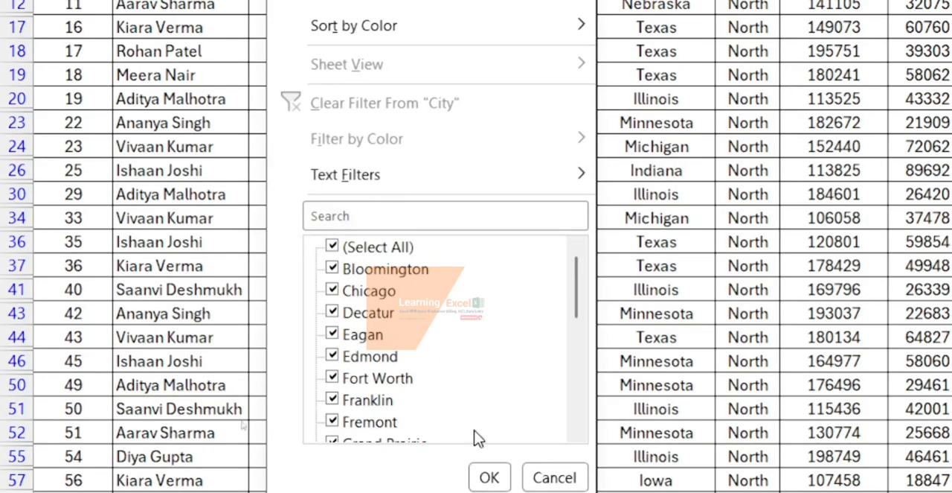
click(566, 480)
- Remove the filters from the sales table
scroll(868, 202, right, 6)
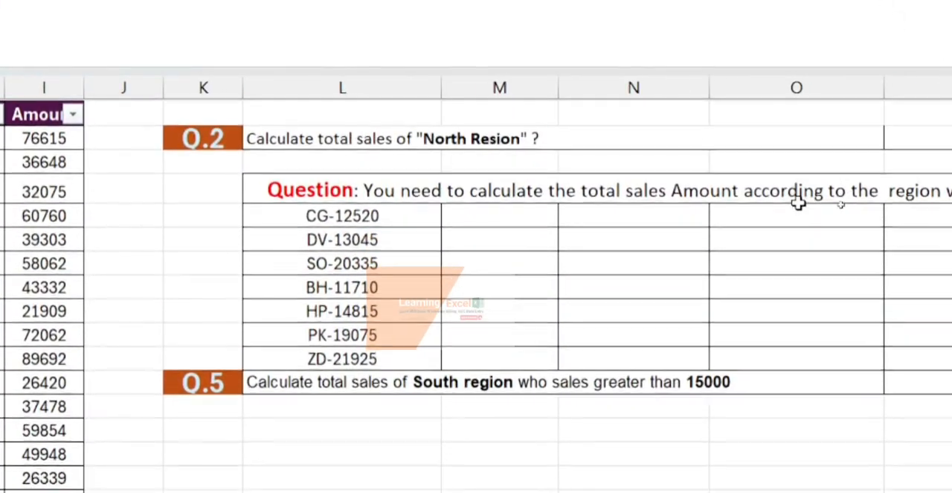
scroll(70, 127, left, 3)
click(93, 233)
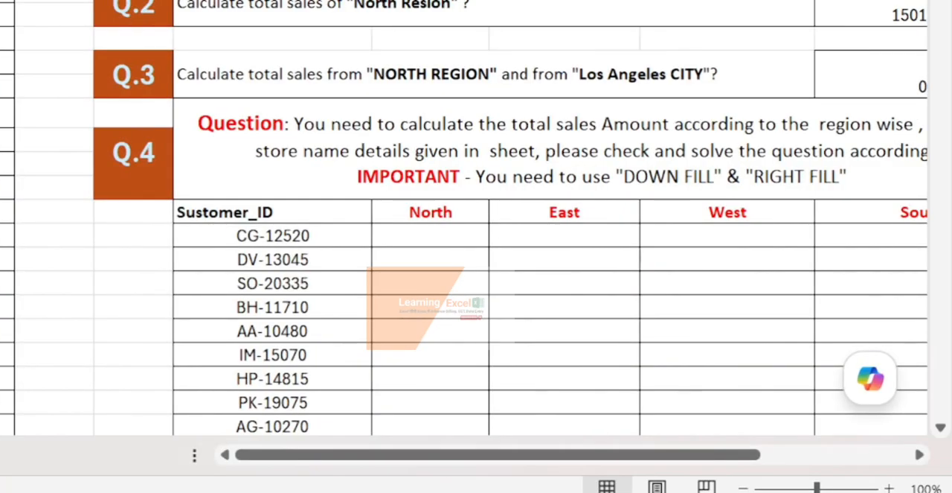
- Change the region criteria in the Q.3 SUMIFS formula to "South"
click(890, 65)
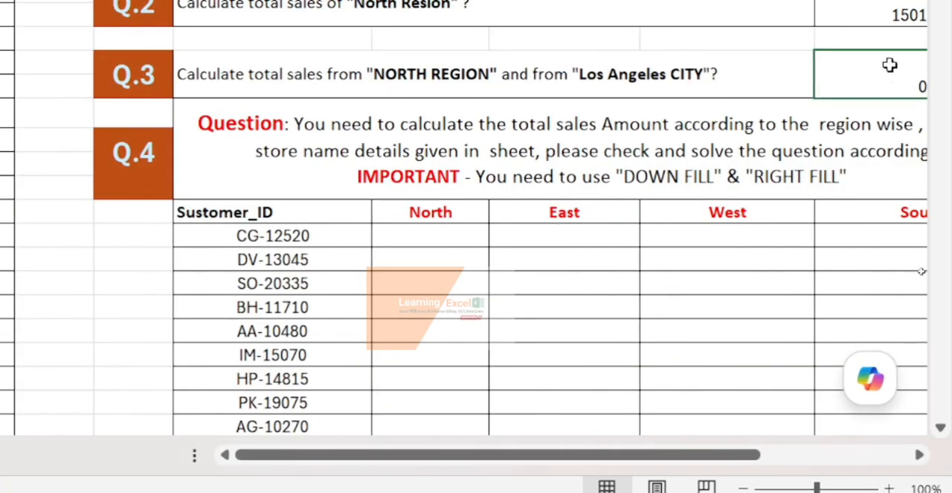
key(F2)
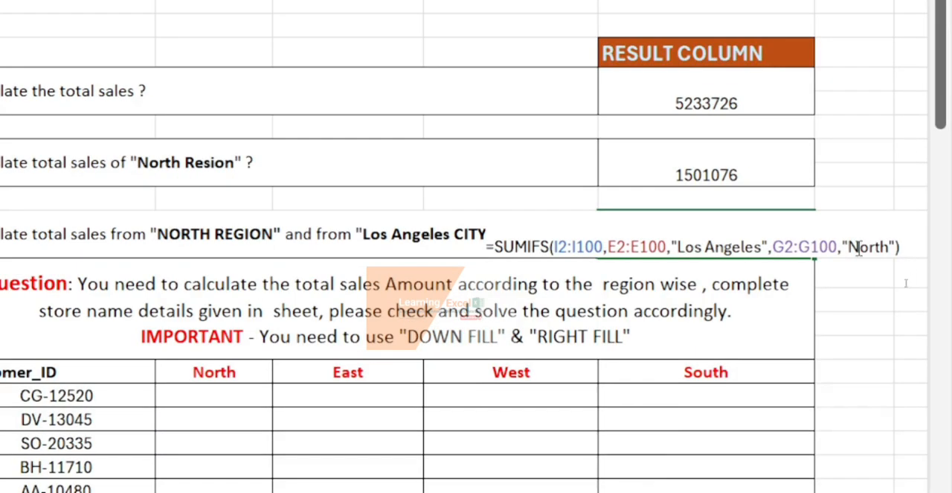
click(891, 247)
key(BackSpace)
key(BackSpace)
key(BackSpace)
key(BackSpace)
key(BackSpace)
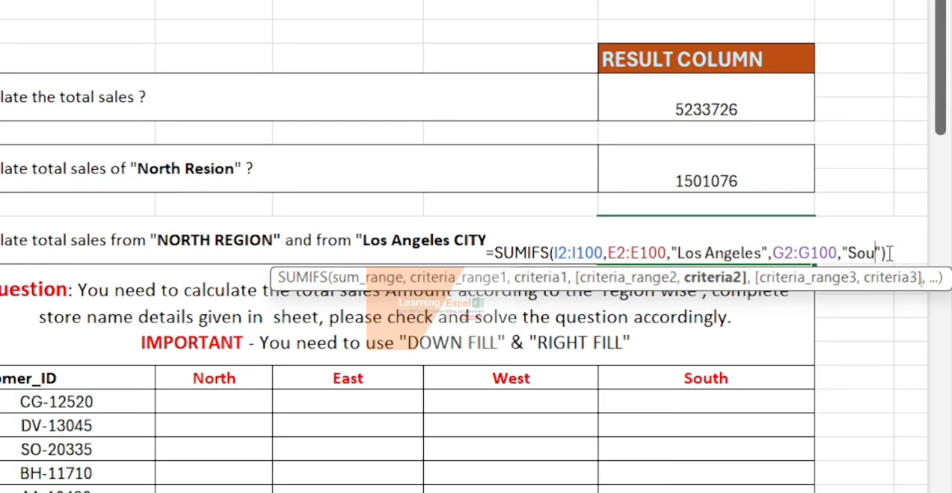
text(South)
key(Return)
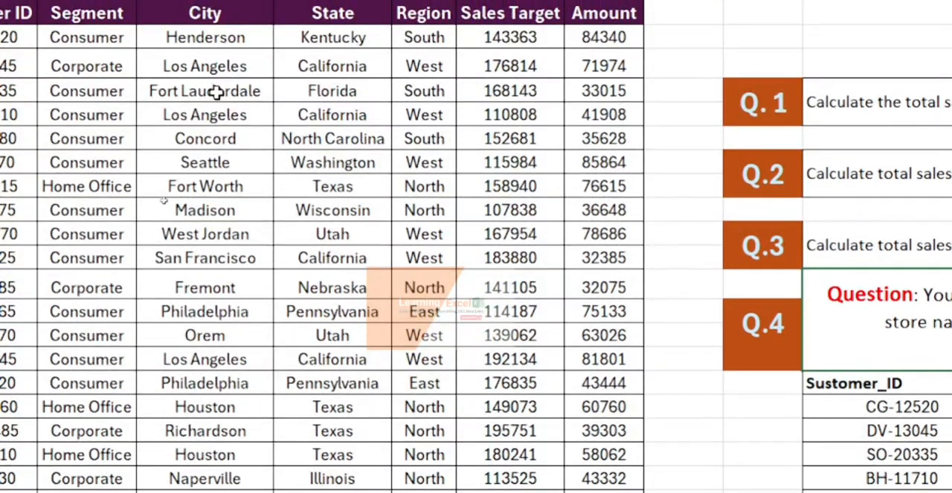
- Fill "South" from Region cell G2 down into G3, and select the Q.3 result cell to check its total
click(433, 62)
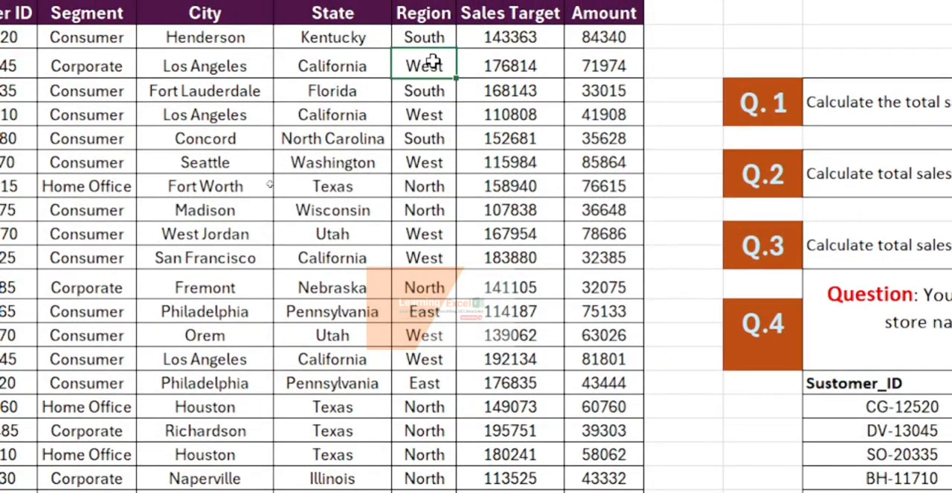
click(441, 40)
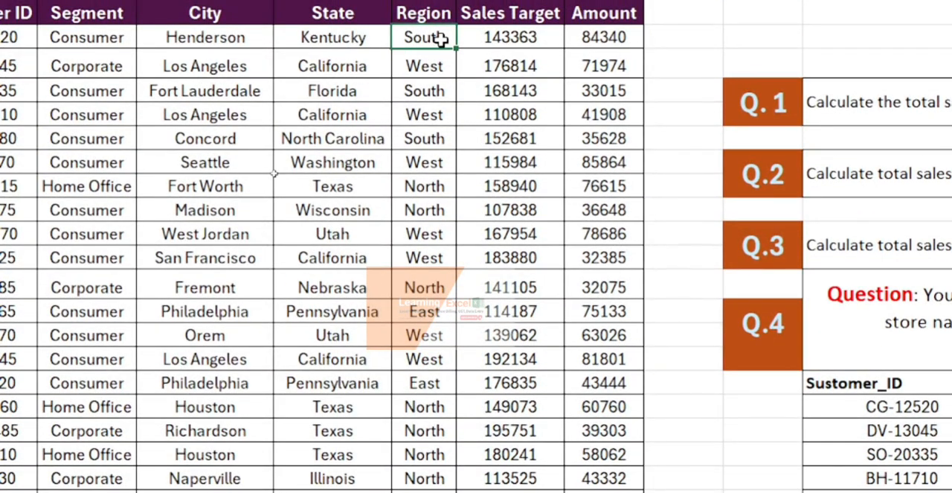
key(shift+Down)
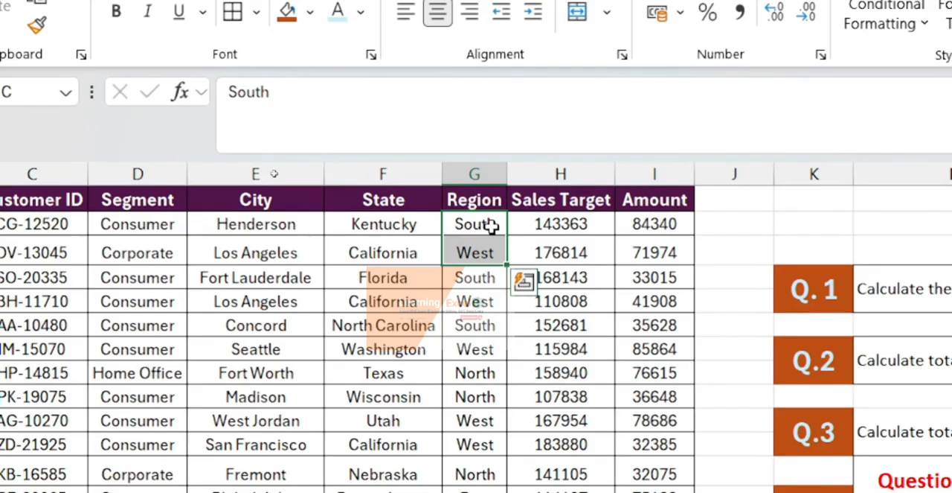
key(ctrl+d)
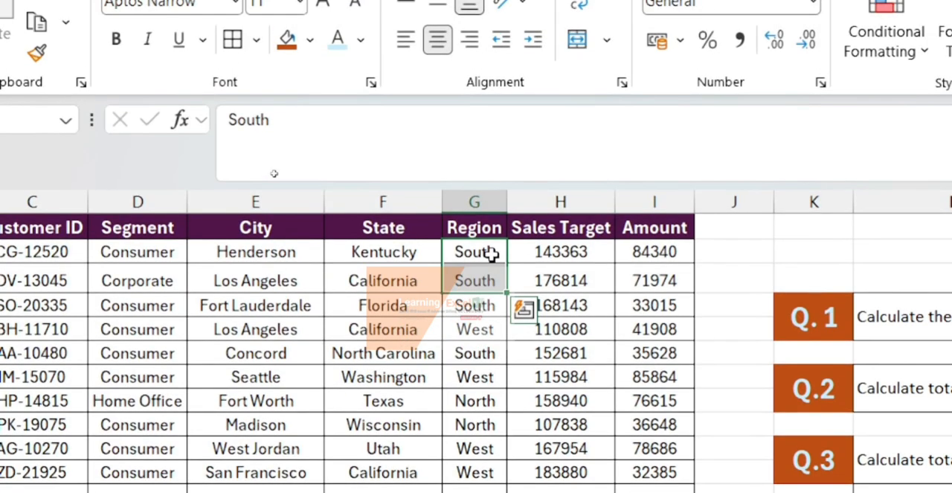
click(883, 361)
scroll(883, 362, right, 8)
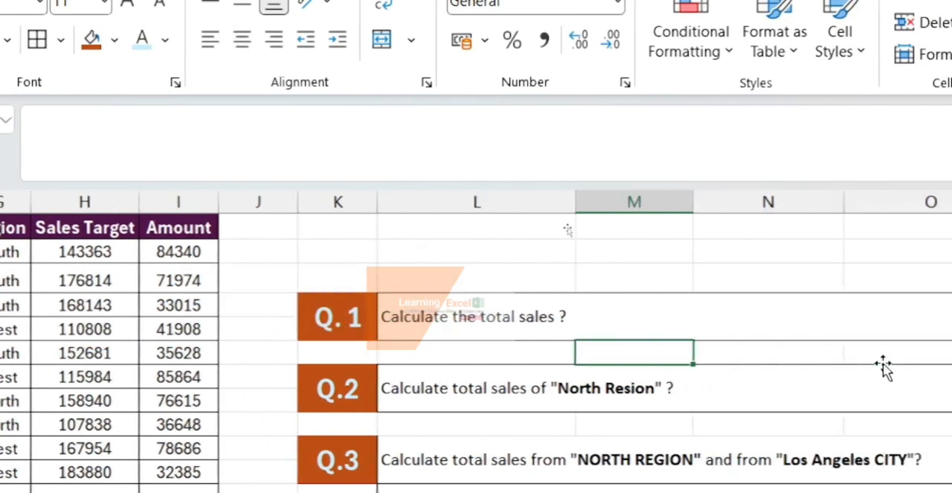
click(811, 472)
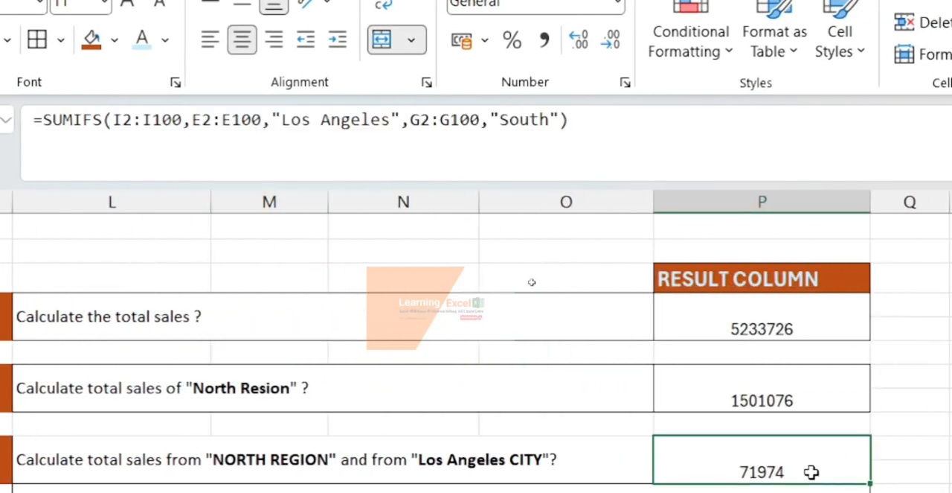
- Correct the misspelled customer ID header of the Q.4 table in cell L16 to "Customer_ID"
scroll(811, 473, down, 1)
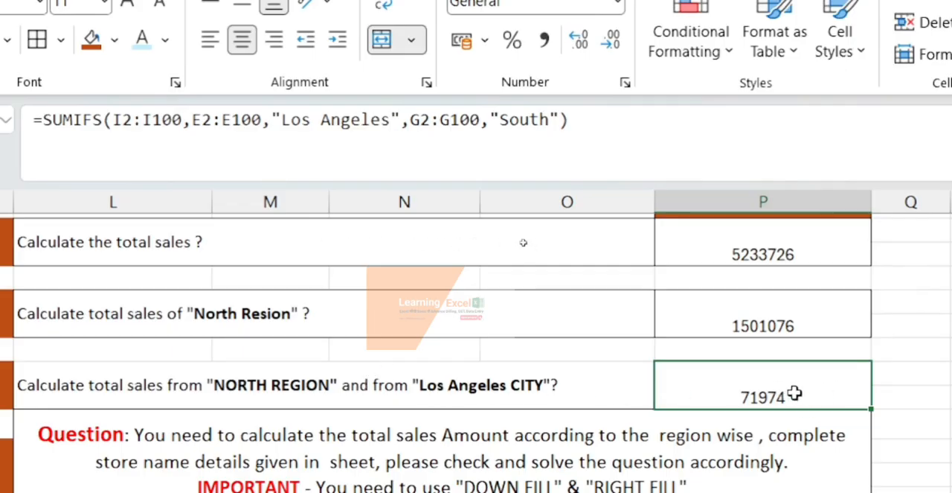
scroll(796, 394, down, 2)
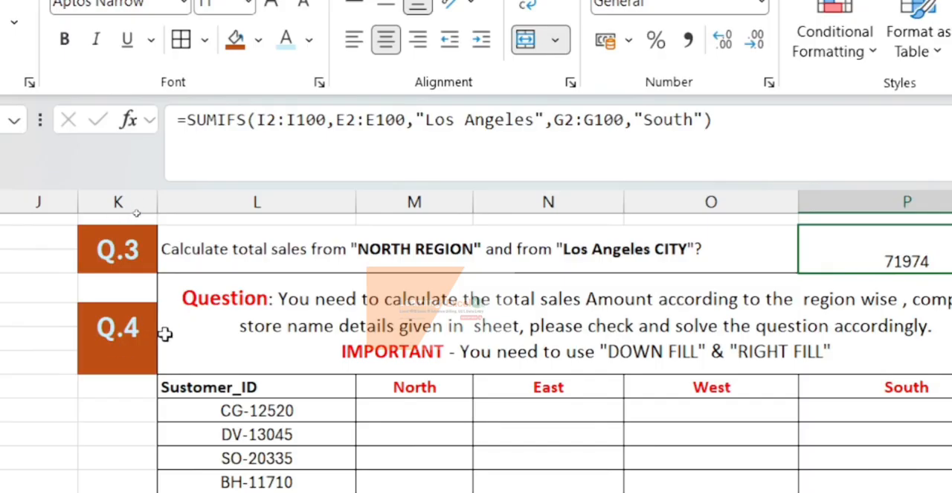
scroll(164, 332, down, 2)
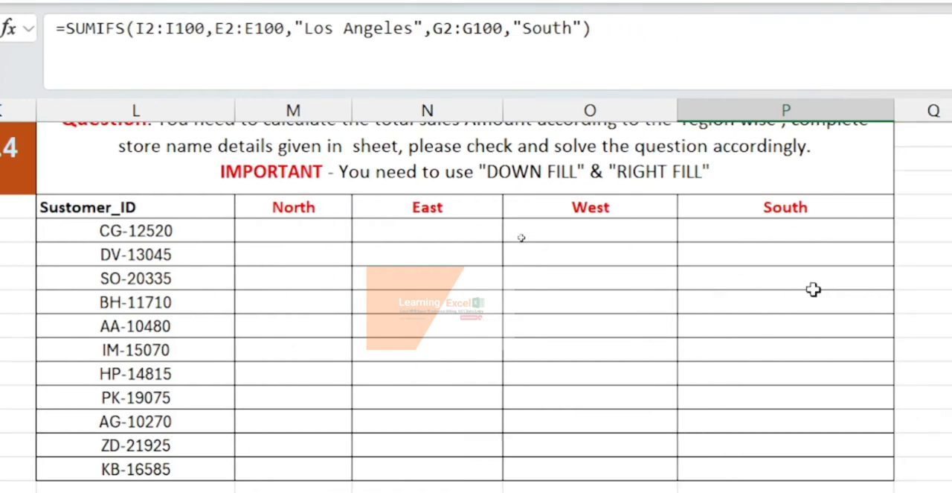
click(296, 234)
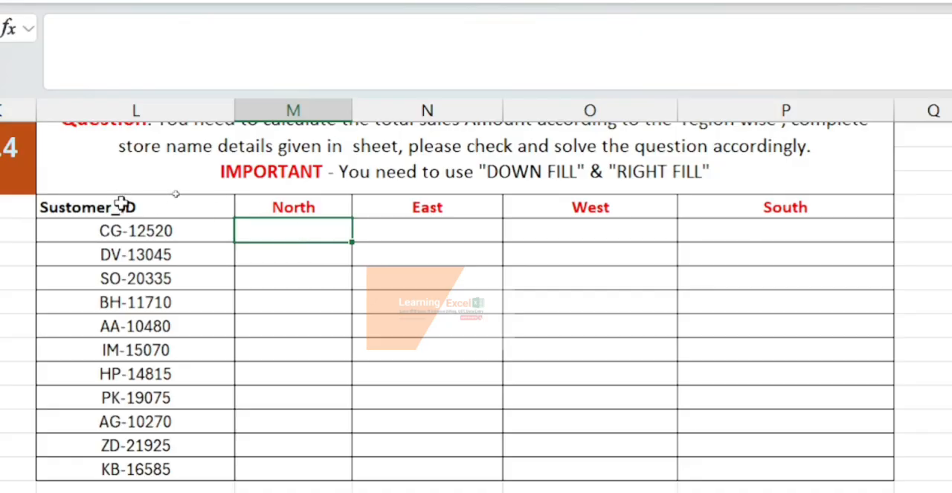
double_click(47, 207)
key(BackSpace)
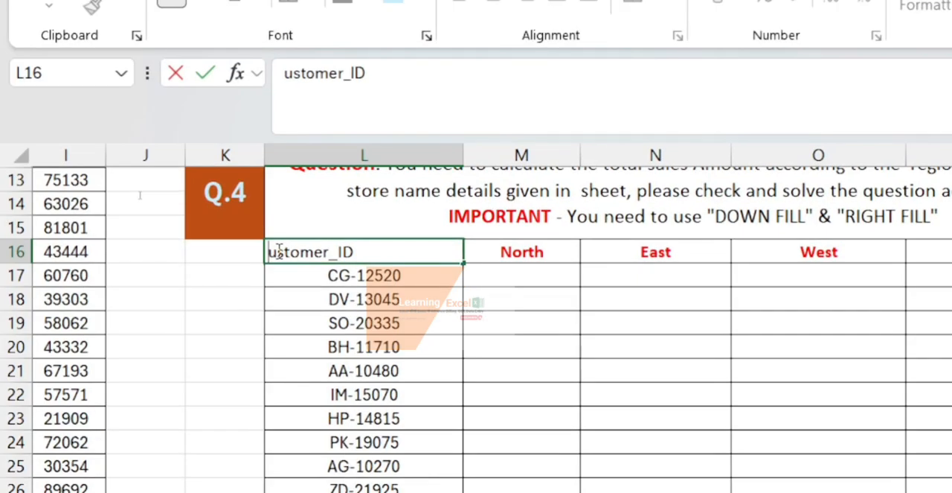
text(C)
key(Return)
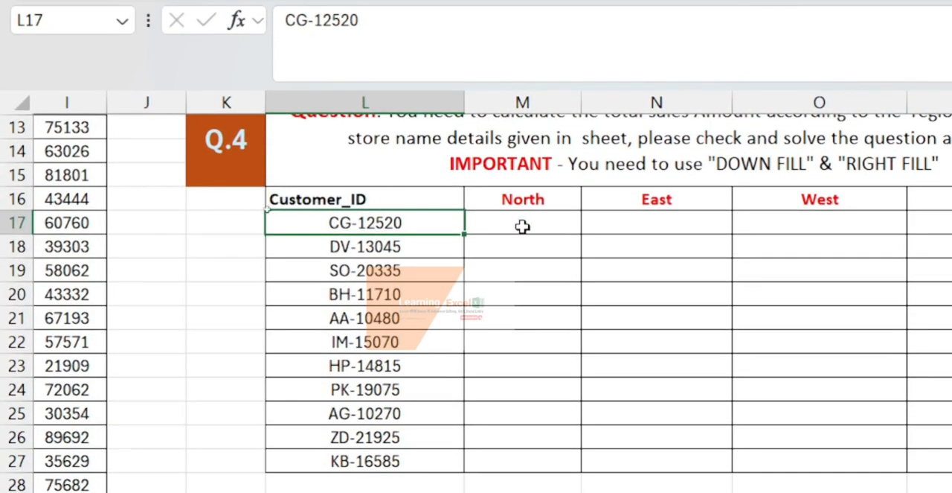
- Begin a SUMIFS formula in M17, the North cell for the first customer in the Q.4 table
click(550, 283)
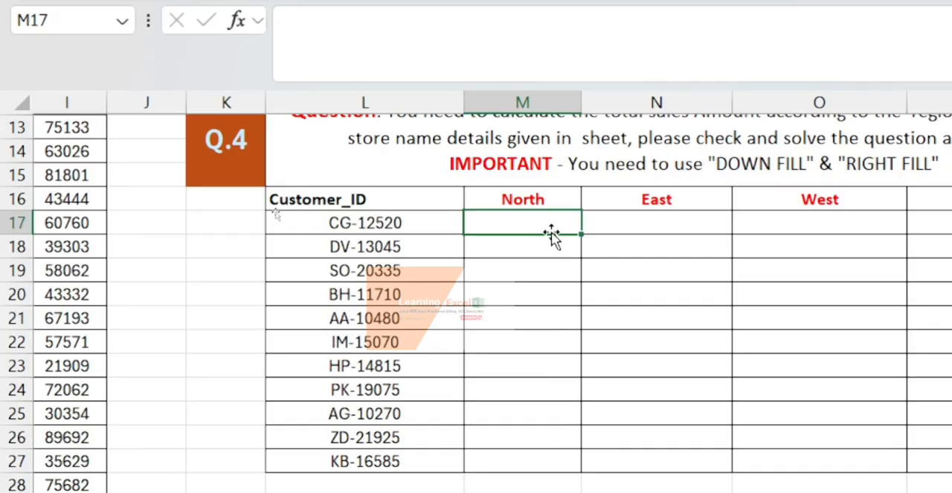
scroll(552, 236, right, 3)
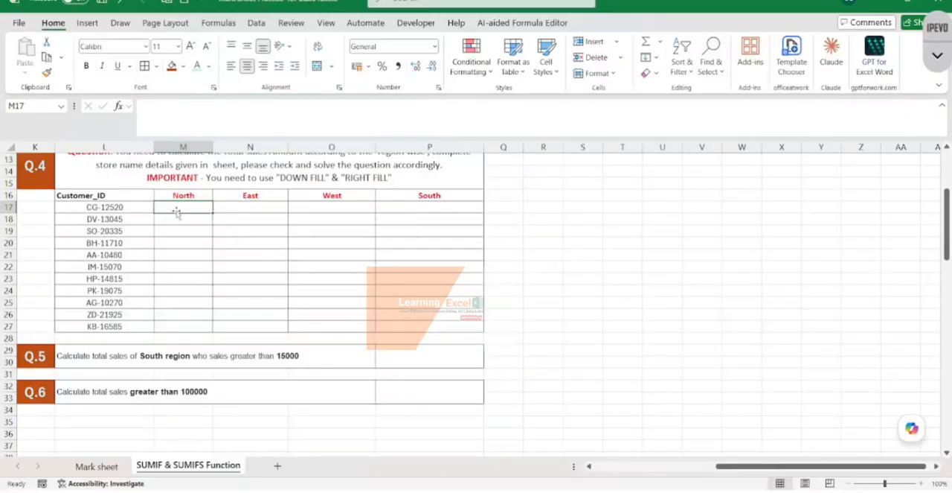
scroll(177, 212, left, 10)
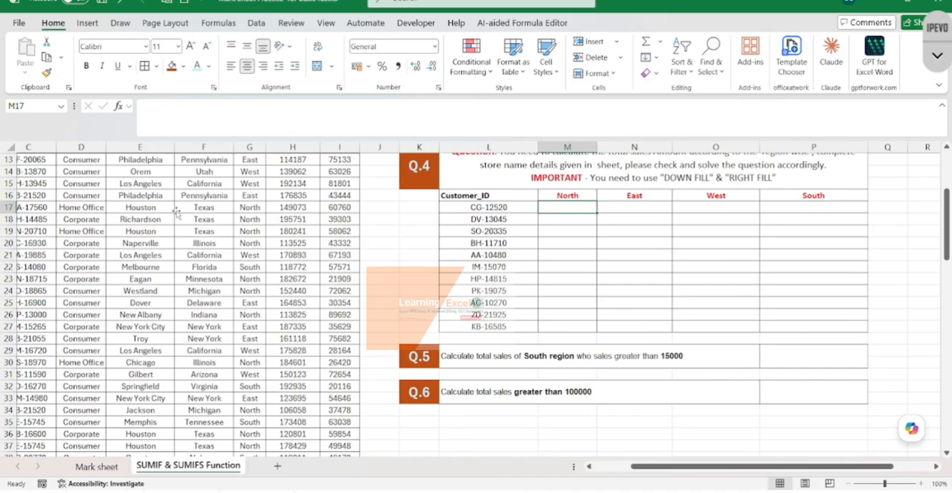
text(=sumifs)
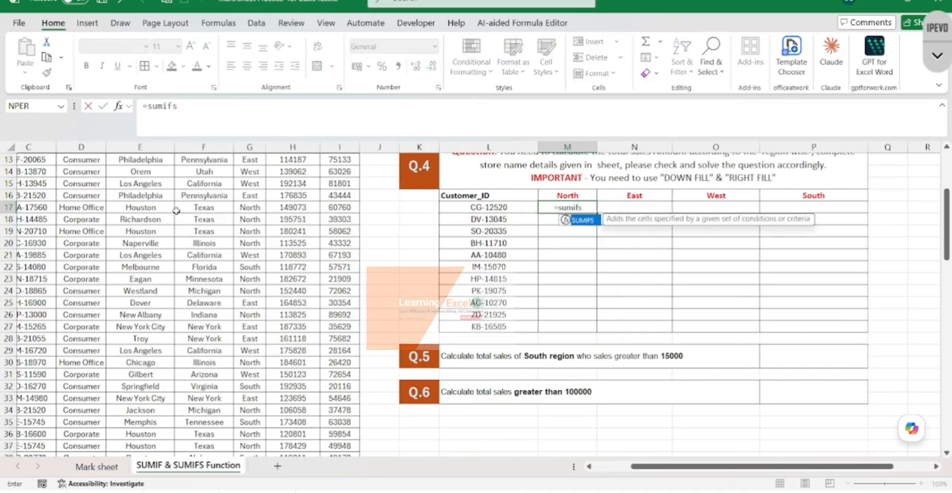
key(Tab)
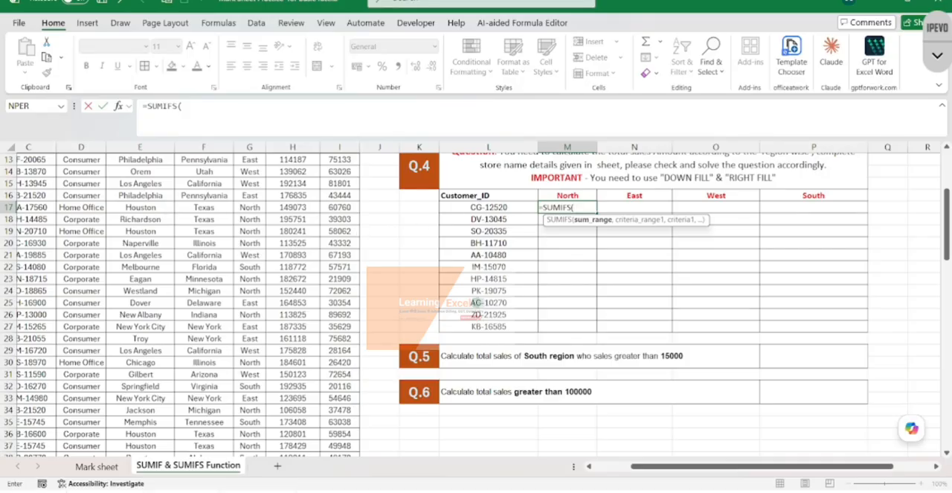
- Set the SUMIFS sum range to the Amount column as the absolute reference $I$2:$I$100, ready for the first criteria range
scroll(318, 213, up, 2)
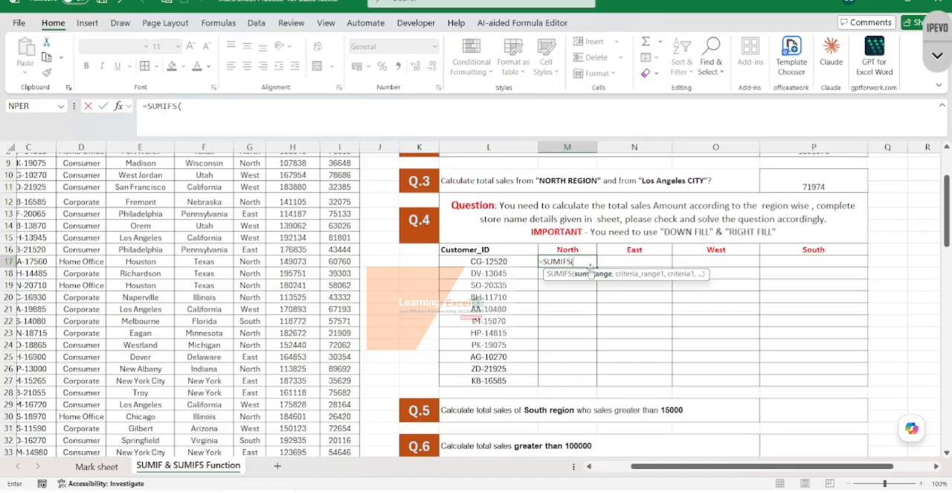
scroll(346, 201, up, 3)
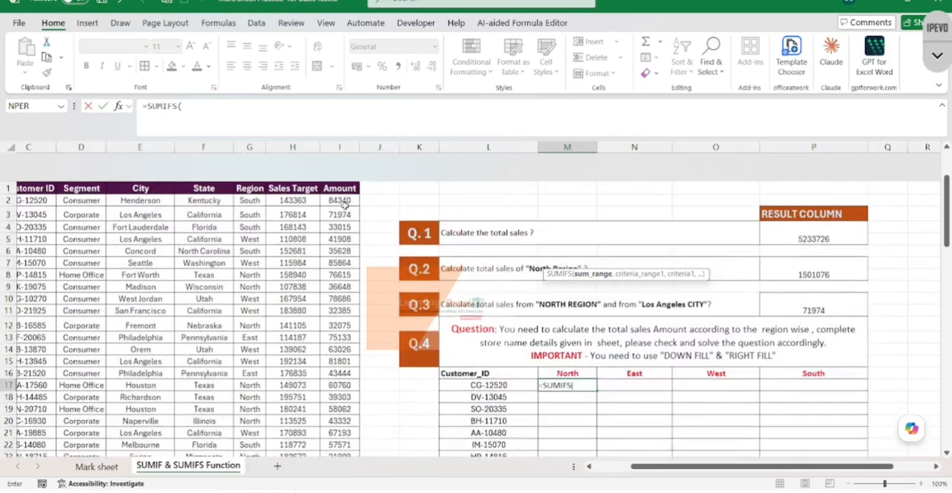
click(340, 172)
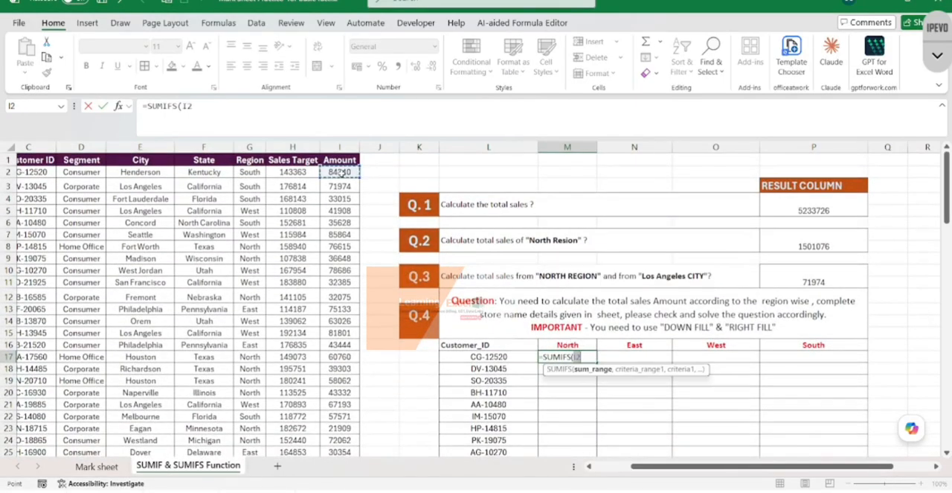
key(ctrl+shift+Down)
key(ctrl+shift+Up)
key(Down)
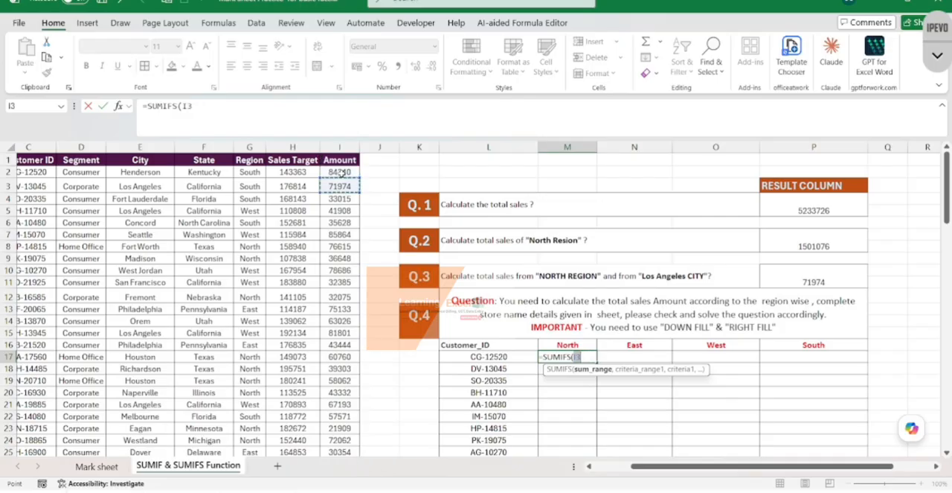
key(Up)
key(ctrl+shift+Down)
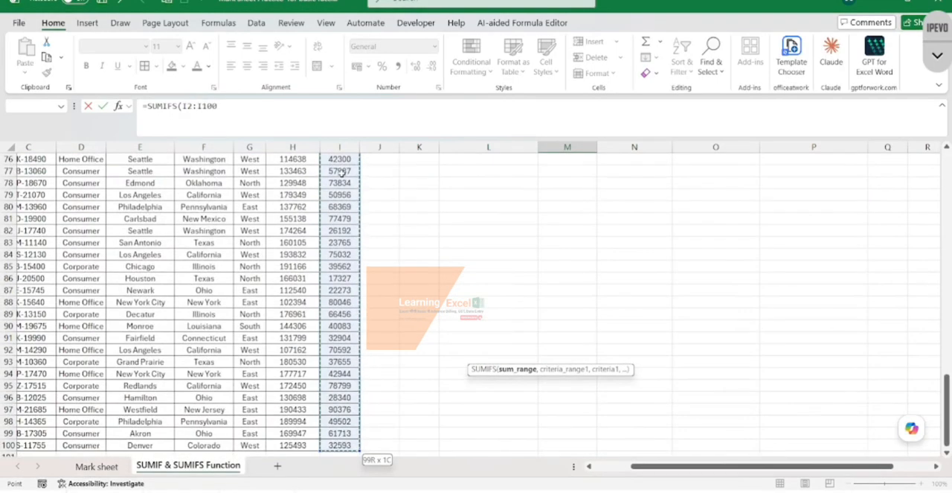
scroll(403, 233, up, 20)
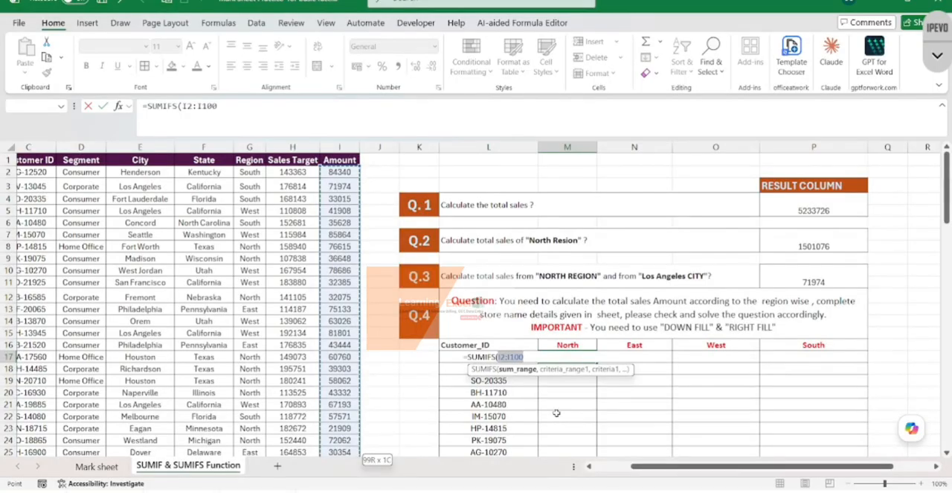
scroll(558, 420, down, 1)
key(F4)
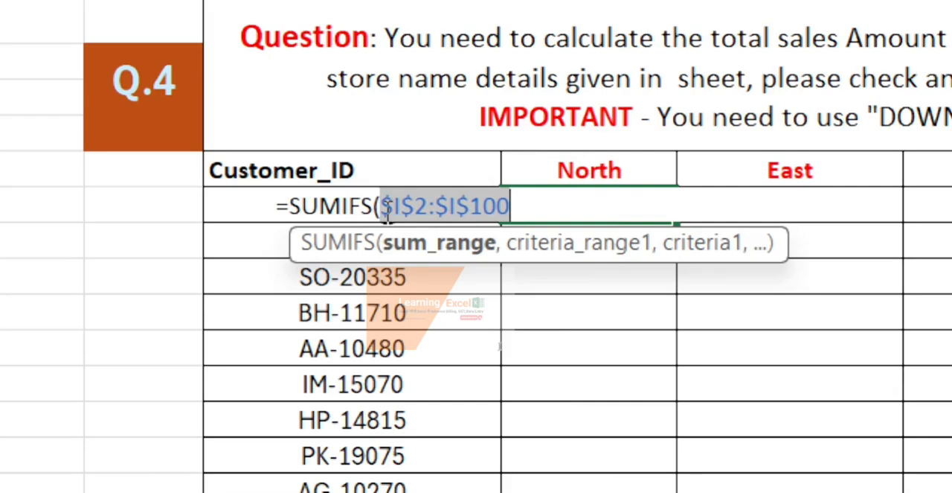
text(,)
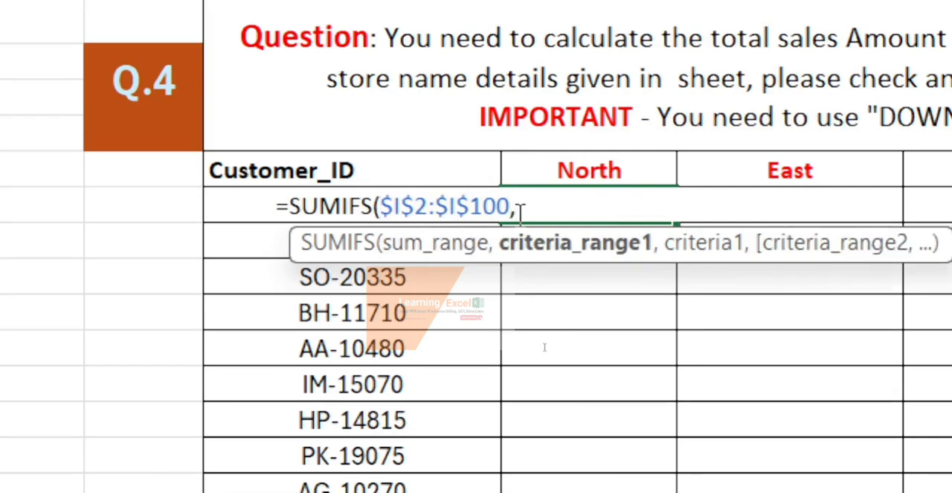
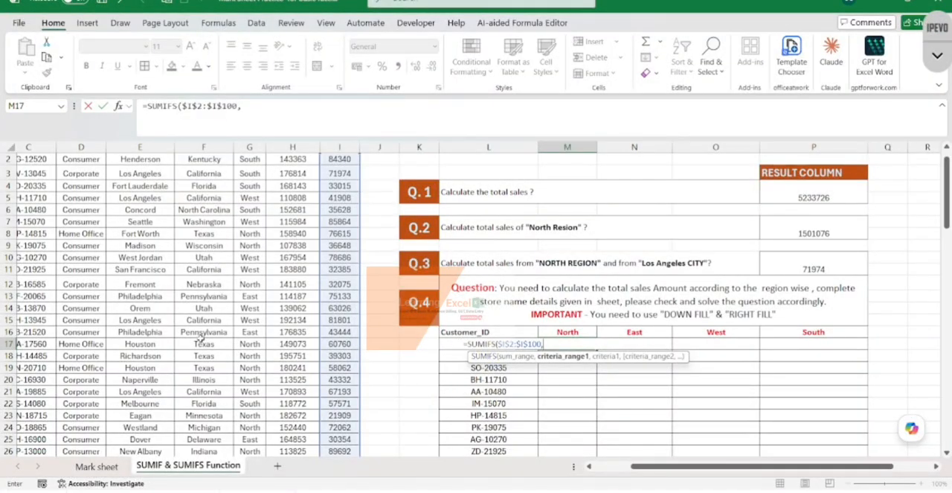
- Add the Customer ID column as the first criteria range, using the absolute reference $C$2:$C$100
scroll(200, 337, left, 2)
scroll(181, 285, up, 1)
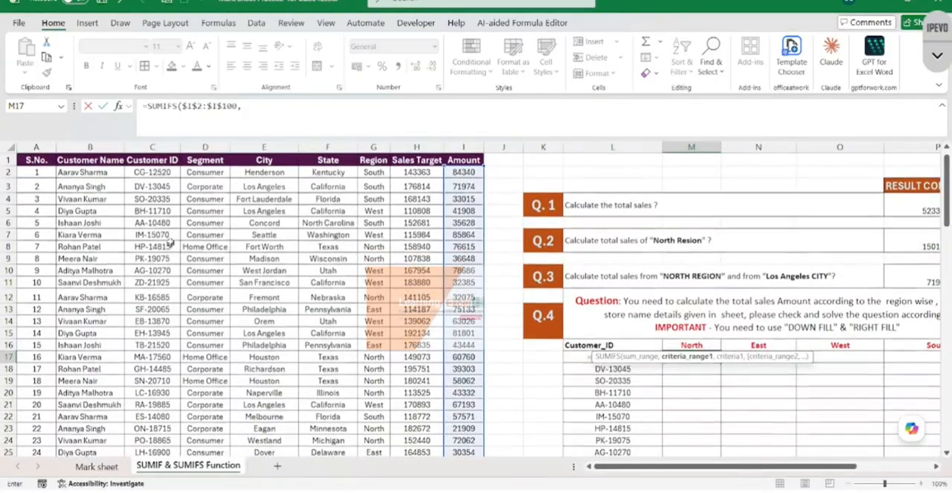
click(163, 172)
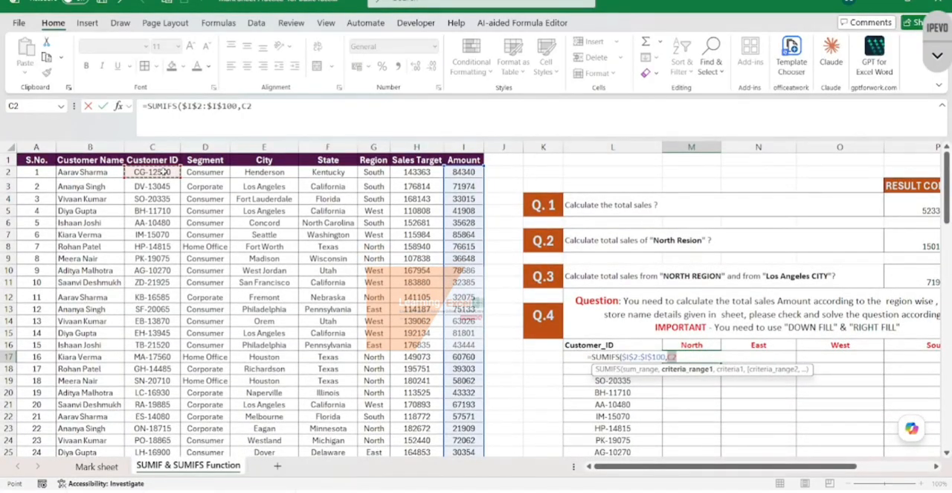
key(ctrl+shift+Down)
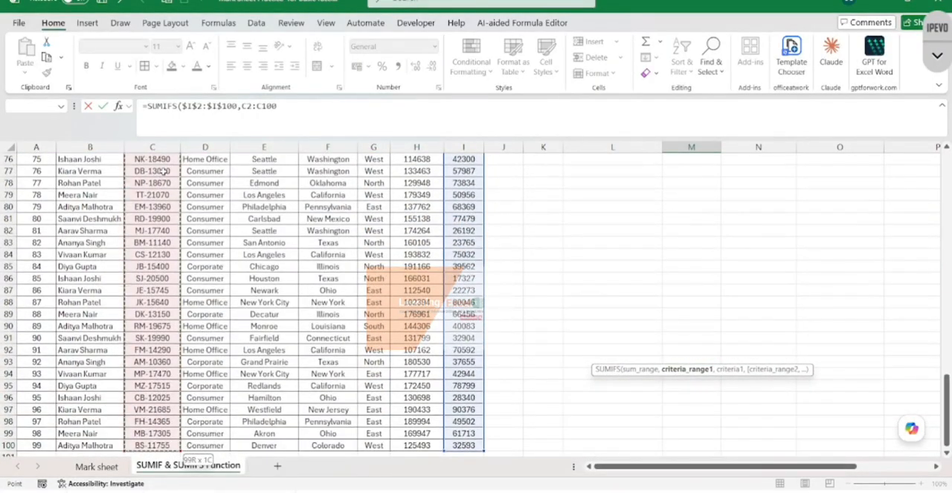
scroll(163, 171, up, 20)
scroll(164, 172, up, 3)
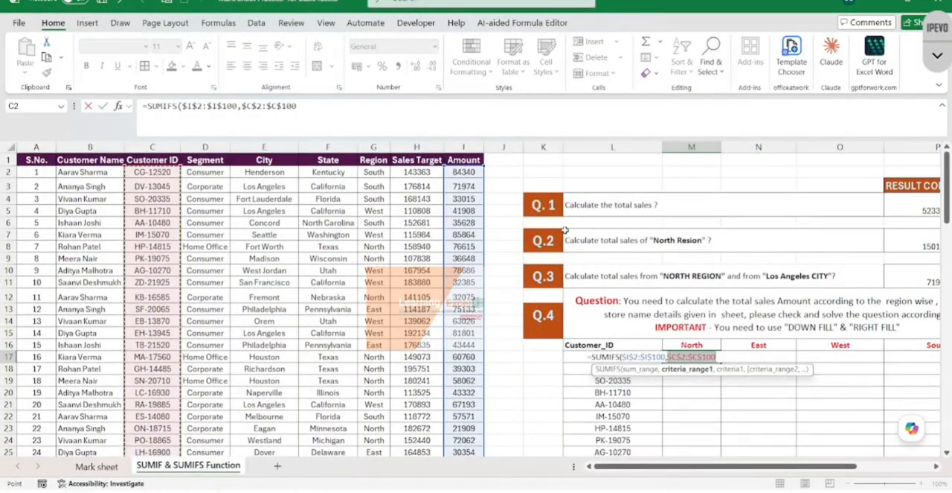
key(F4)
text(,)
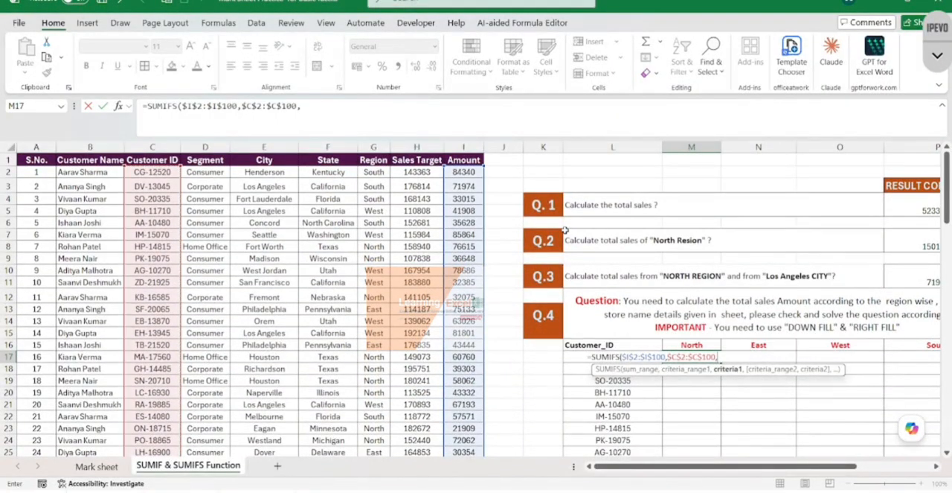
- Set the first criterion to the customer ID cell of this row as $L17, locking only the column
key(Left)
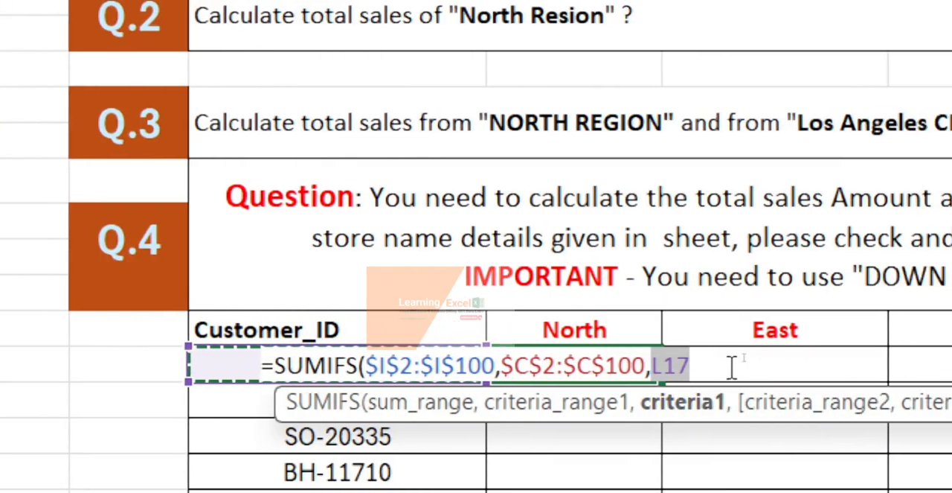
key(F4)
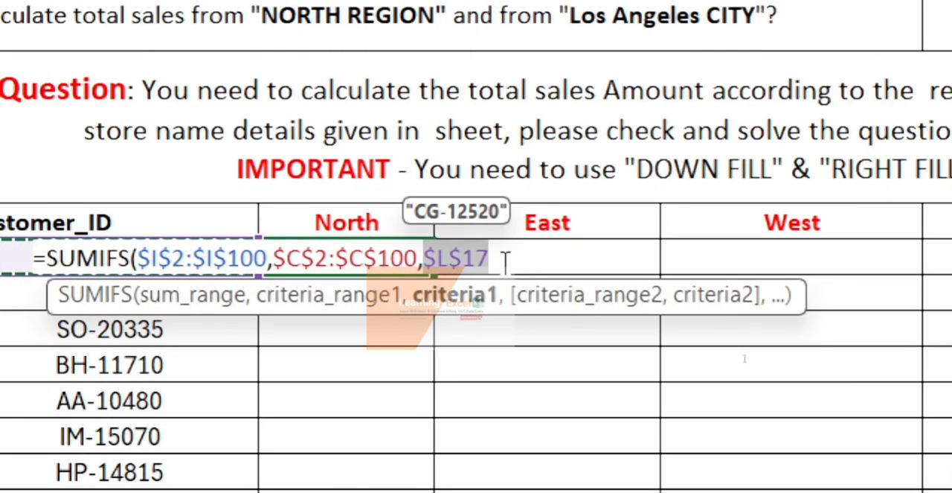
key(F4)
key(F4)
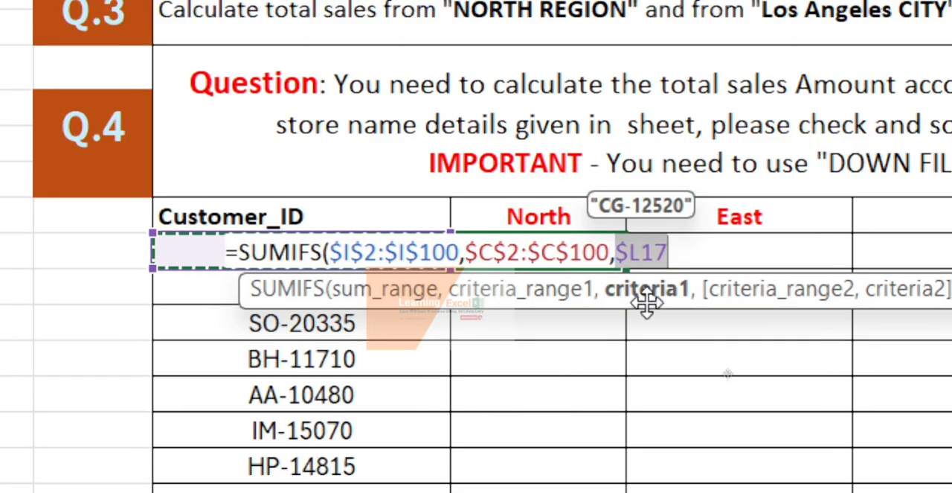
text(,)
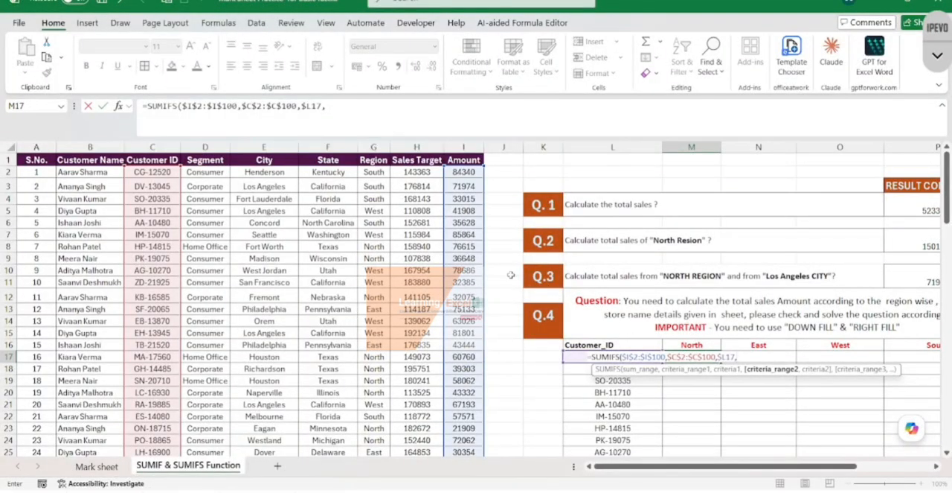
- Add the Region column as the second criteria range, using the absolute reference $G$2:$G$100
click(373, 172)
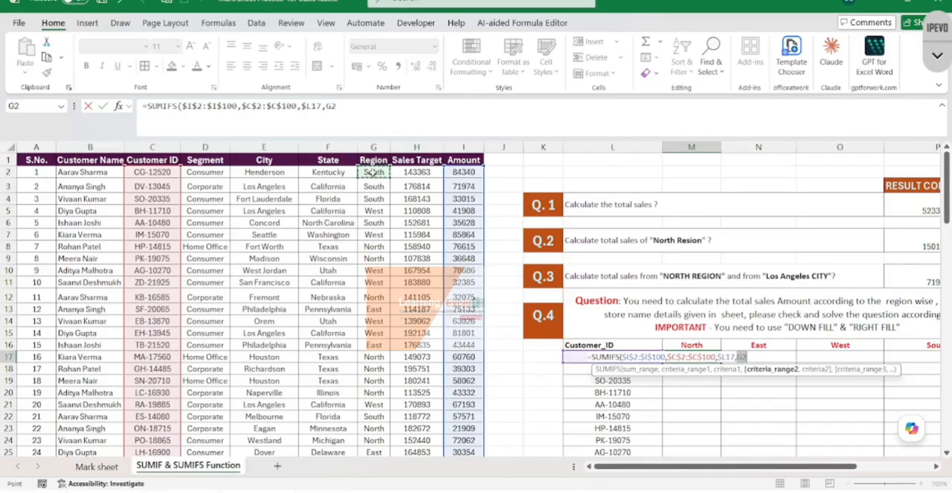
key(ctrl+shift+Down)
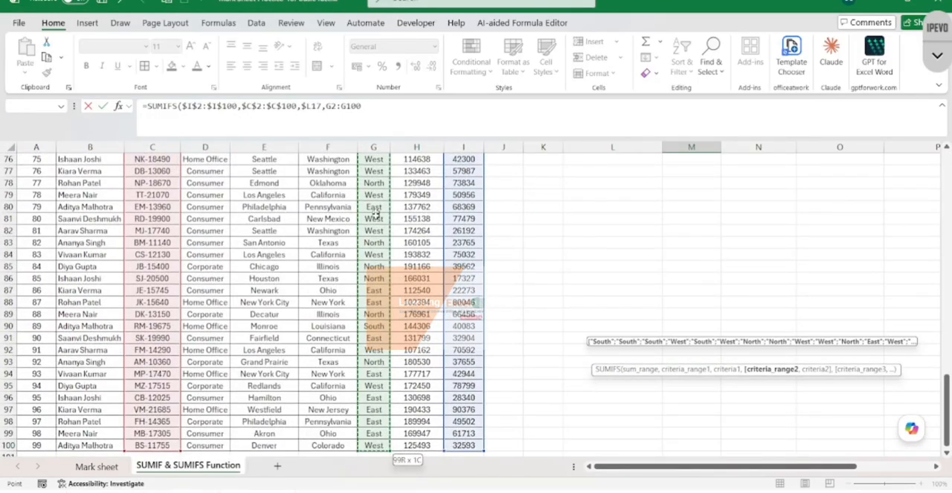
key(F4)
scroll(405, 224, up, 20)
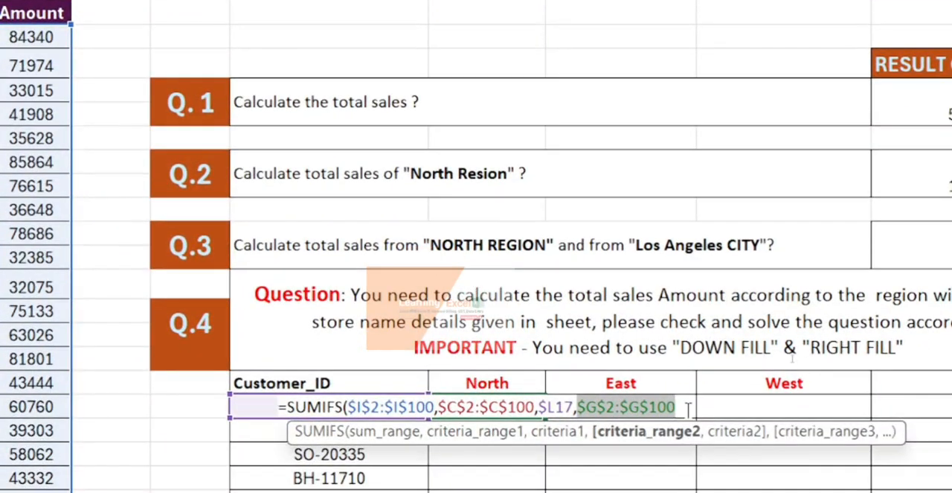
text(,)
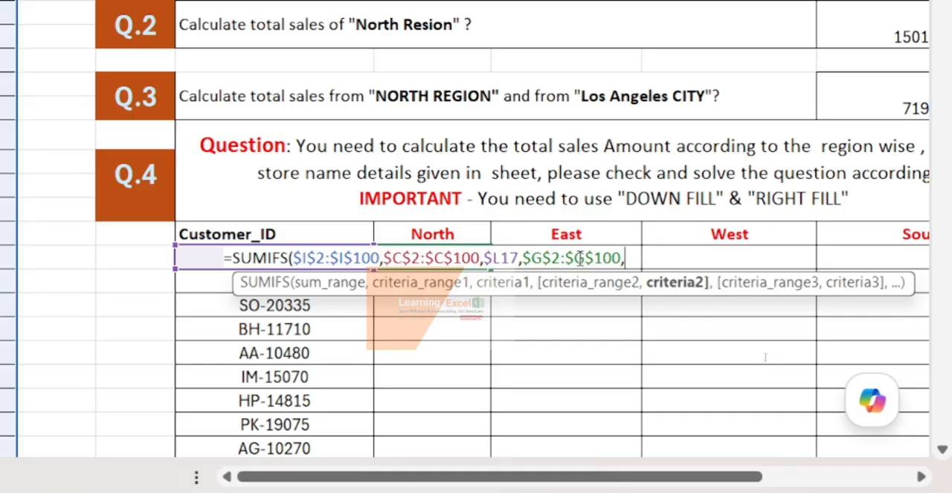
- Set the second criterion to the North header as M$16, locking only the row, and complete the formula in M17
click(445, 232)
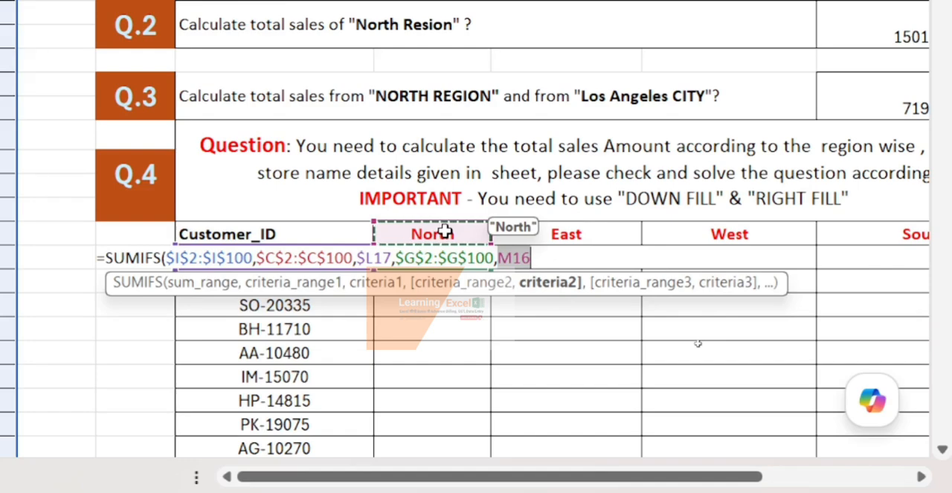
key(F4)
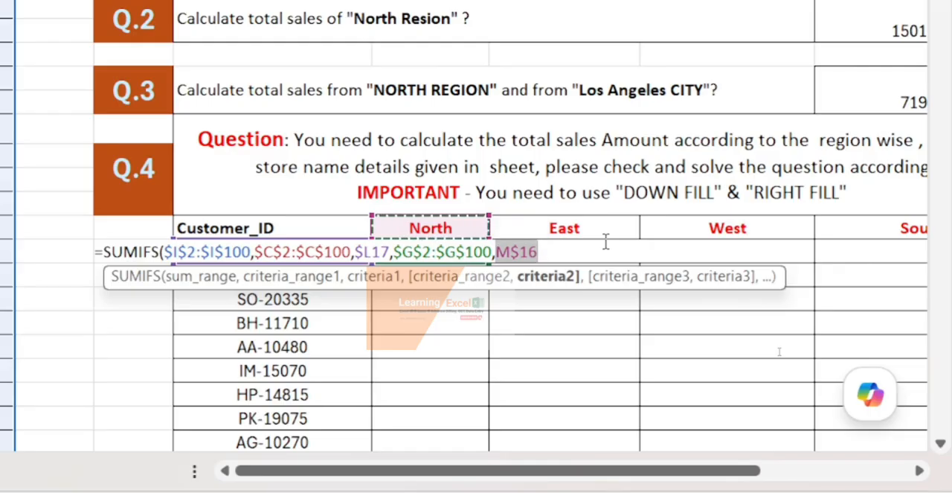
key(Return)
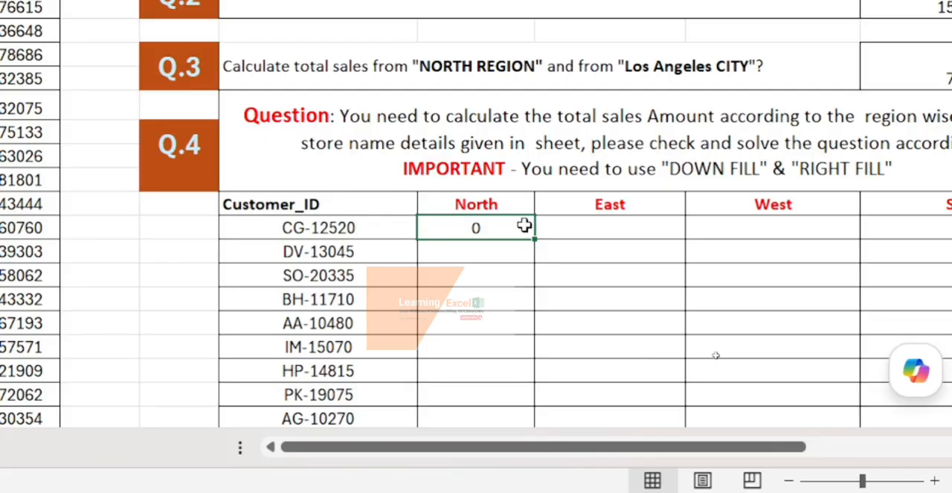
- Fill the M17 formula right across the East, West and South columns through P17
mouse_move(532, 226)
mouse_down()
mouse_move(776, 198)
mouse_move(819, 246)
mouse_move(943, 221)
mouse_move(802, 222)
mouse_up()
key(ctrl+r)
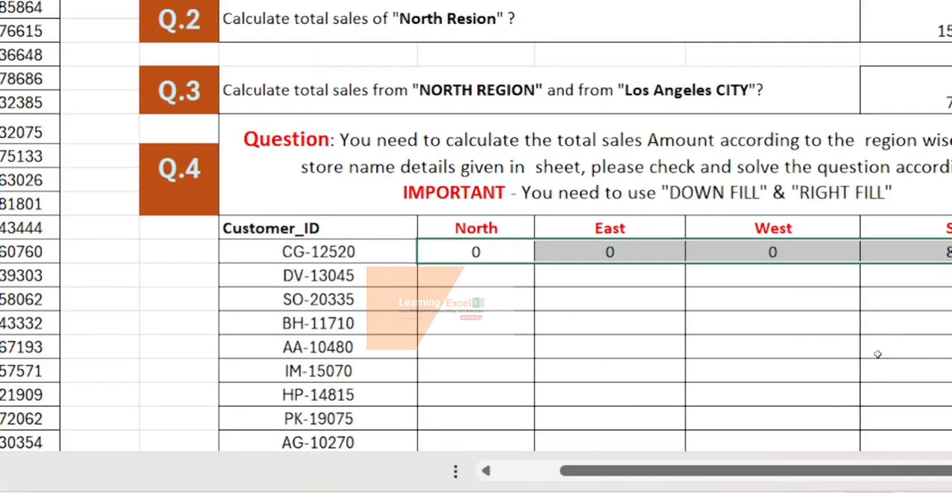
scroll(771, 285, right, 2)
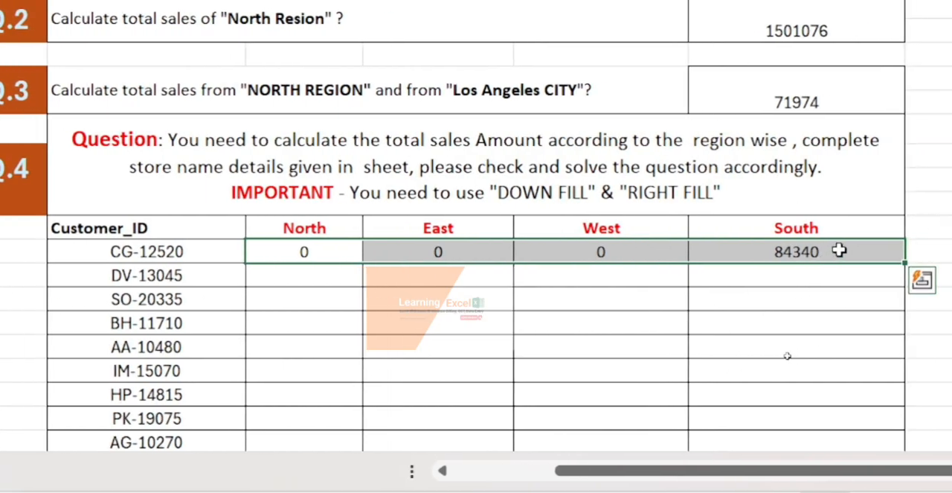
- Fill the formulas of M17:P17 down through the last customer of the Q.4 table in row 27
key(shift+Down)
key(shift+Down)
key(shift+Down)
key(shift+Down)
key(shift+Down)
key(shift+Down)
key(shift+Down)
key(shift+Down)
key(shift+Down)
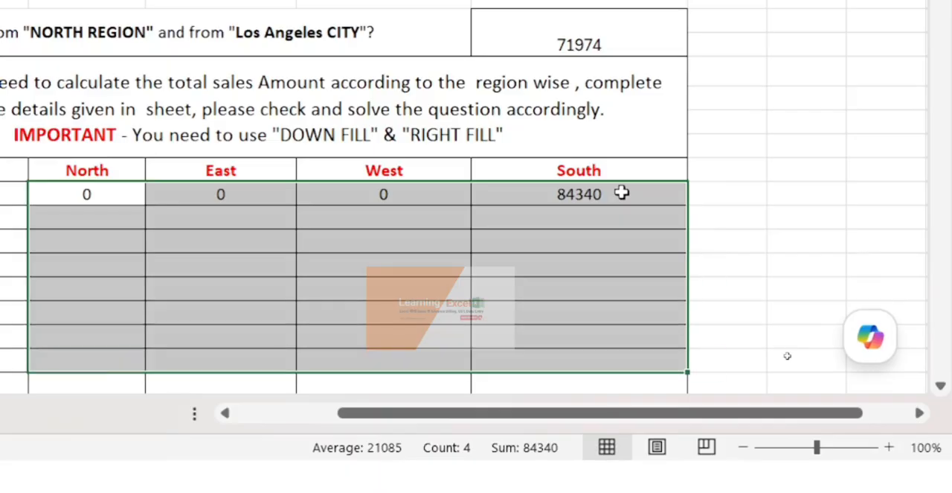
key(shift+Down)
key(shift+Down)
key(shift+Down)
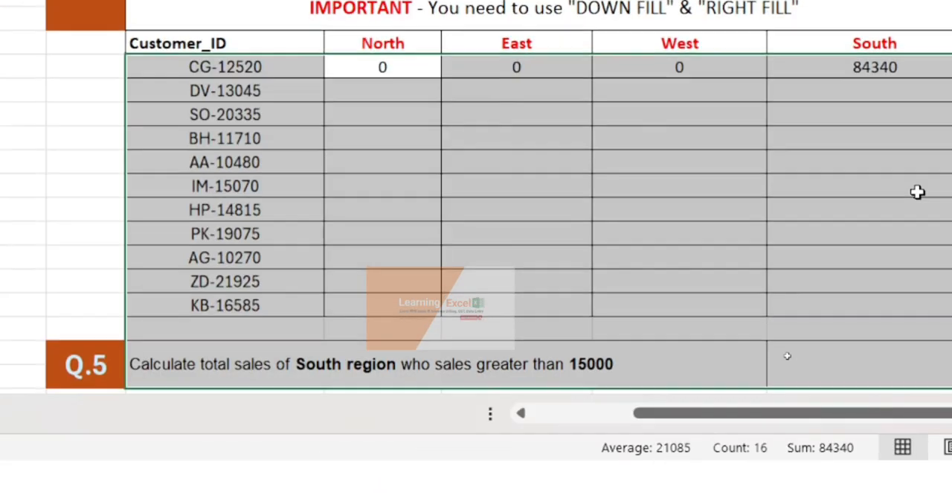
key(shift+Up)
key(shift+Up)
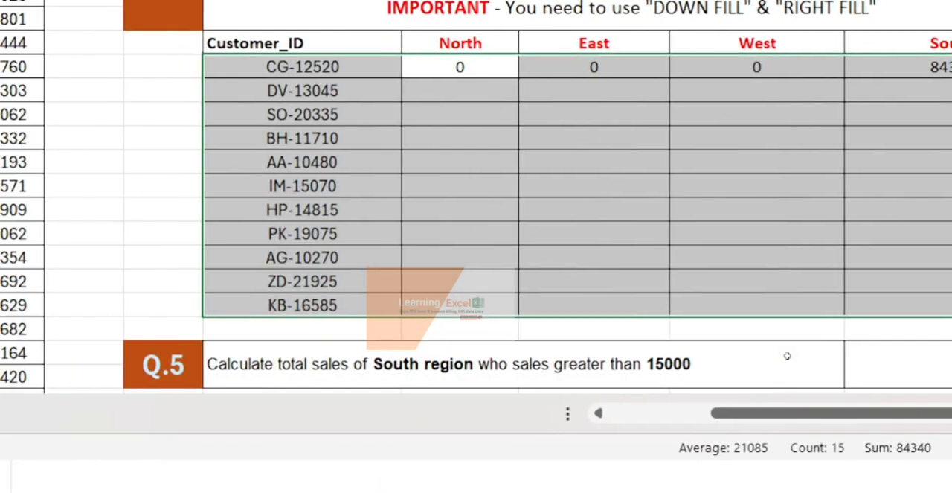
key(shift+Right)
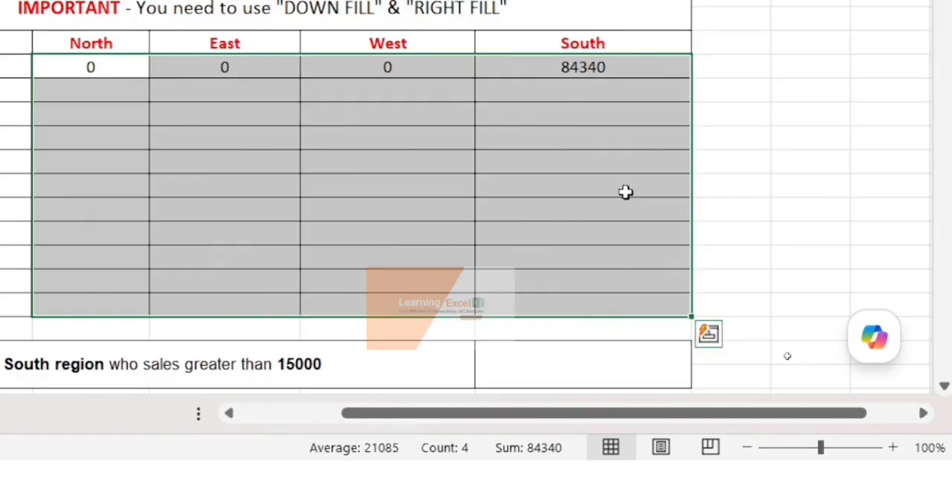
key(ctrl+d)
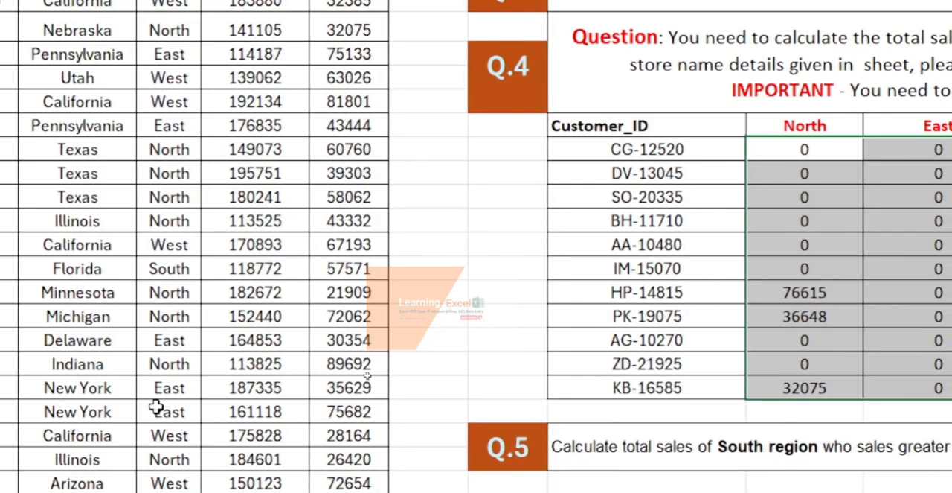
- Change the region of the third data record, cell G4 in the Region column, to "East"
scroll(156, 407, down, 11)
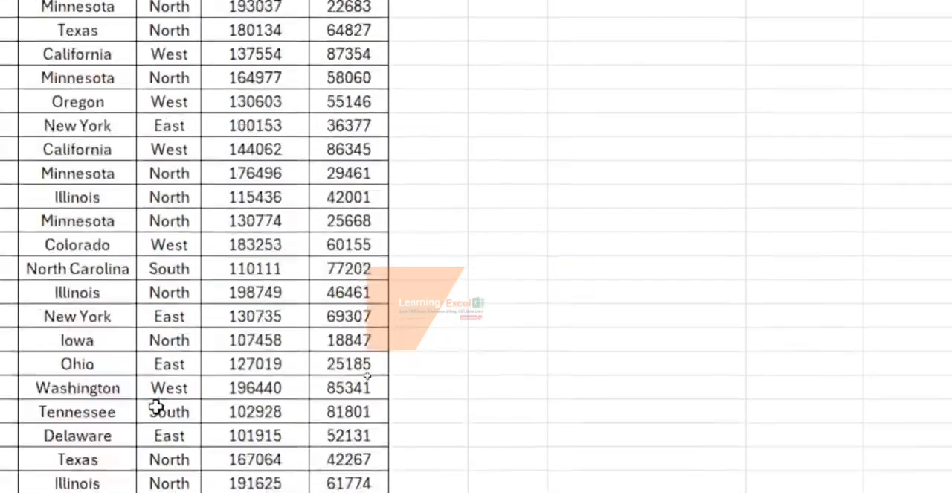
scroll(155, 406, up, 8)
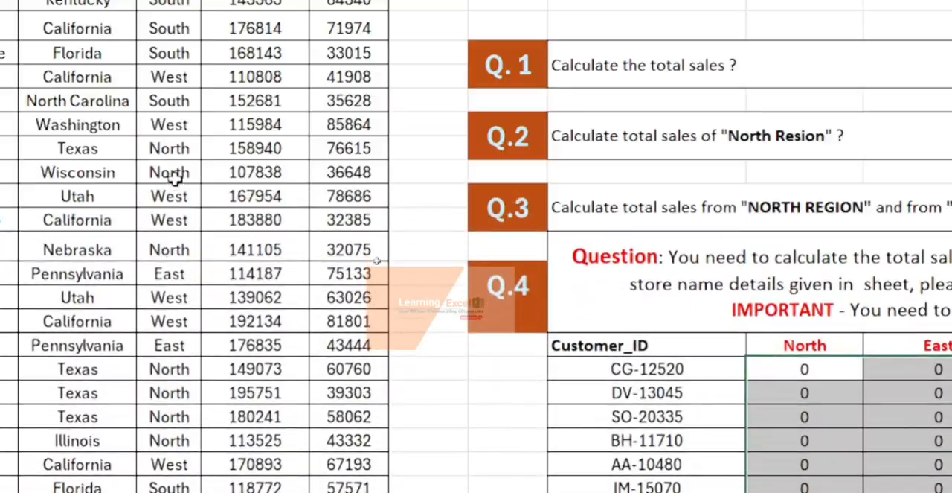
scroll(176, 143, up, 1)
scroll(176, 143, down, 1)
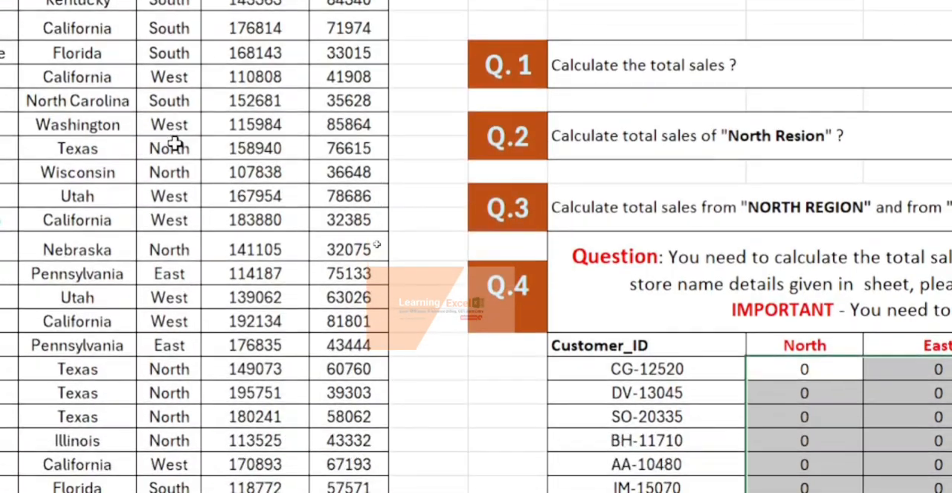
click(176, 29)
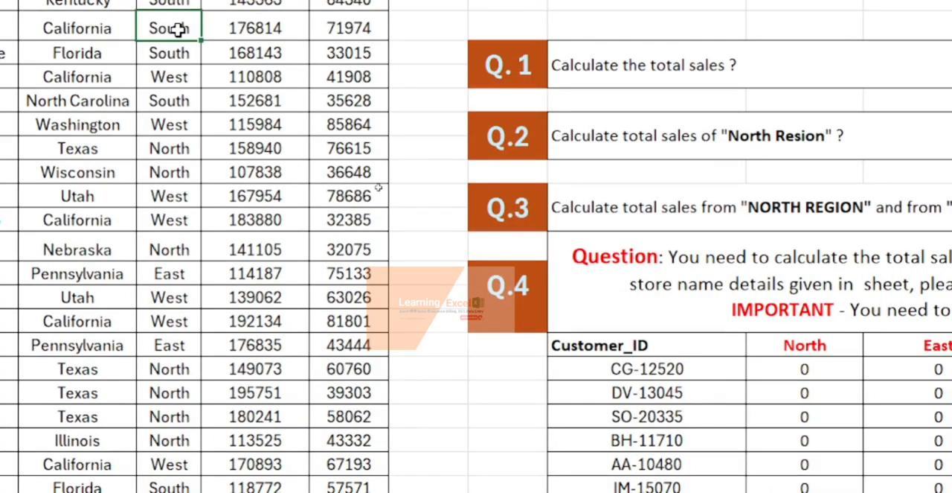
click(177, 51)
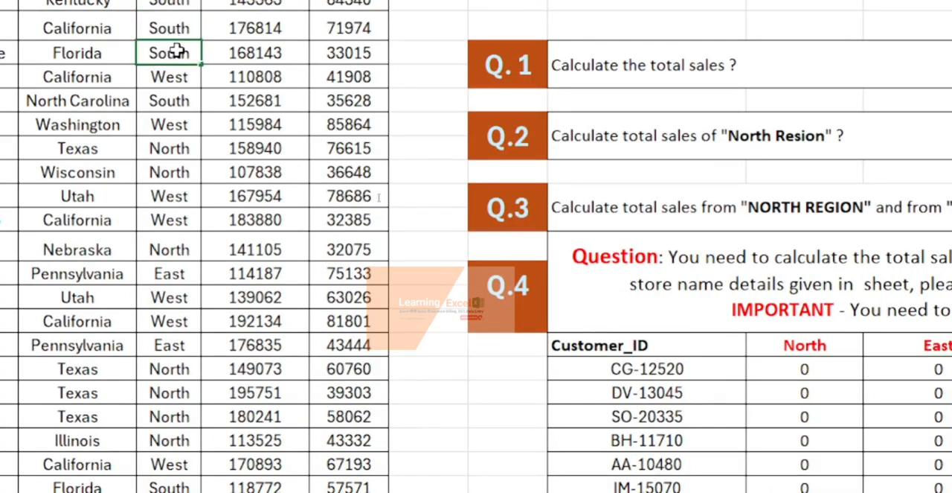
text(East)
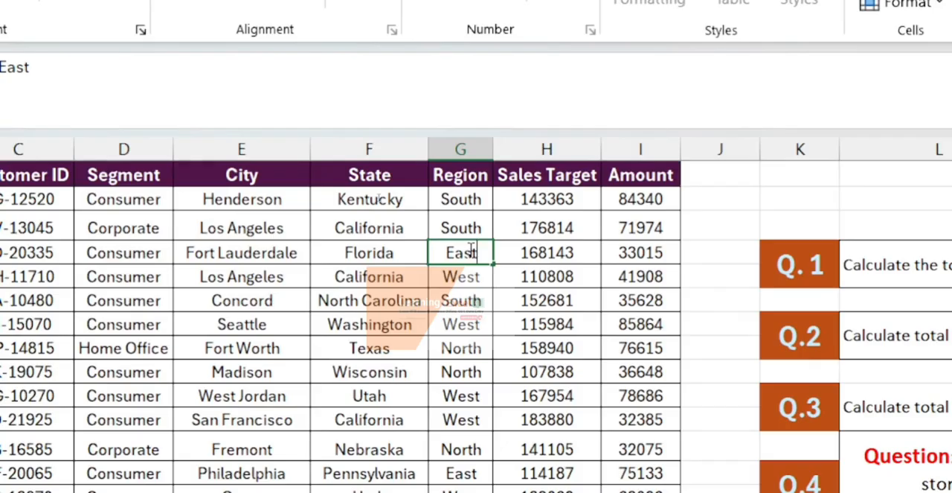
key(Return)
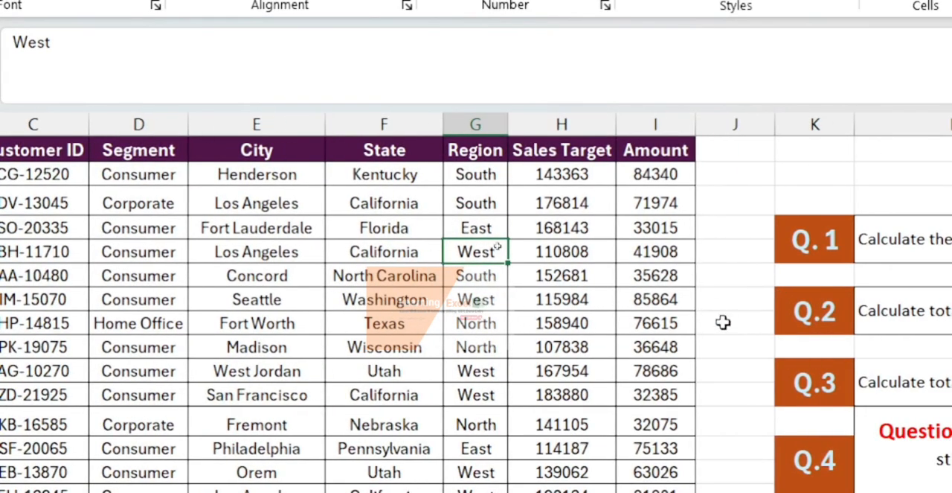
- Check the Q.4 table's East total for the customer whose region was changed, and inspect the formula in N19
scroll(723, 321, right, 5)
scroll(723, 321, down, 5)
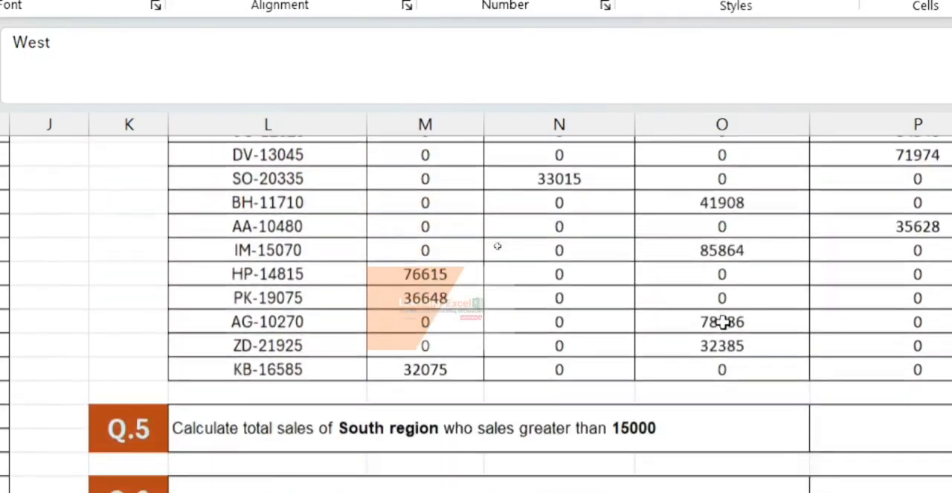
scroll(722, 382, up, 2)
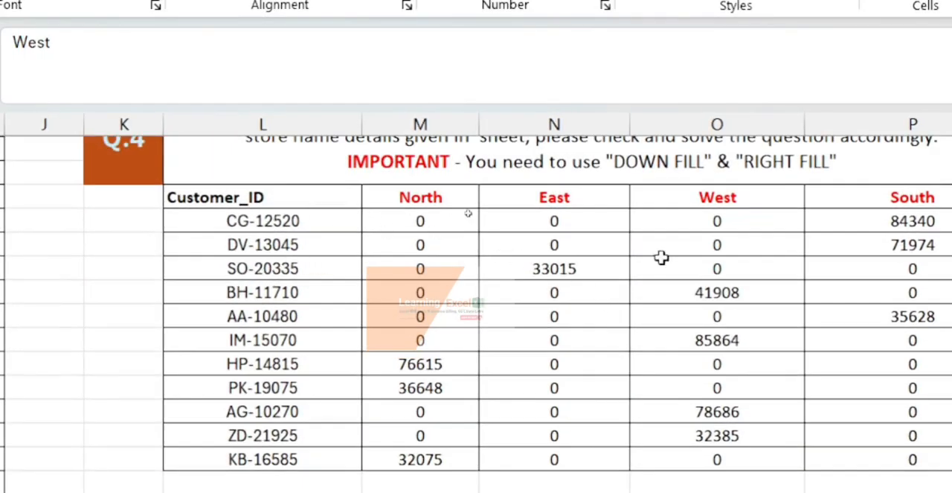
scroll(813, 266, right, 2)
scroll(813, 266, left, 2)
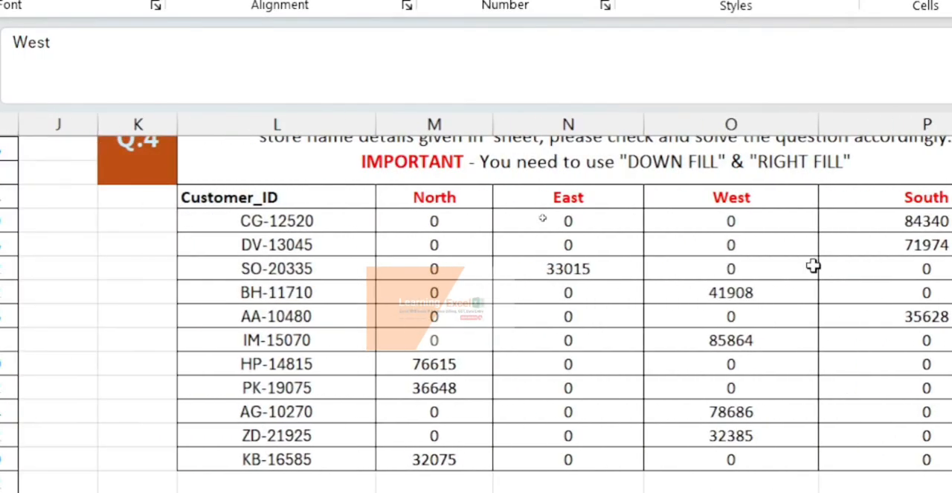
click(574, 268)
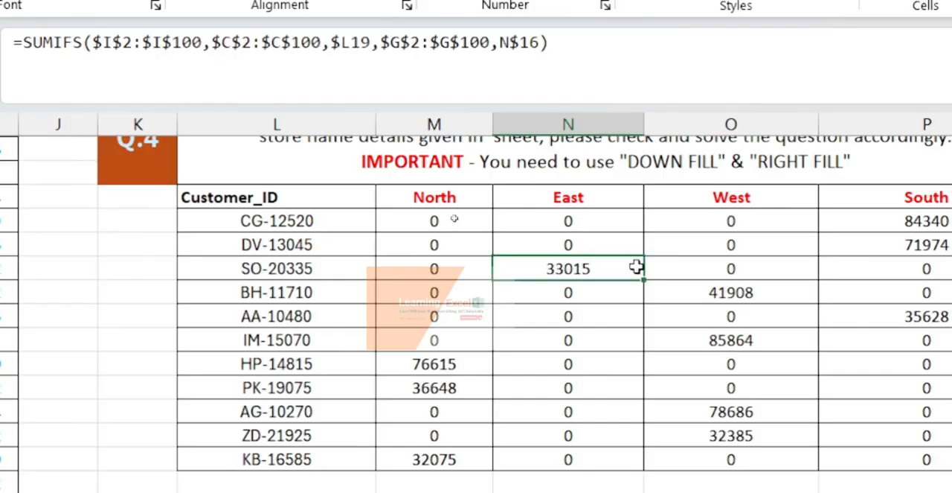
scroll(636, 267, down, 5)
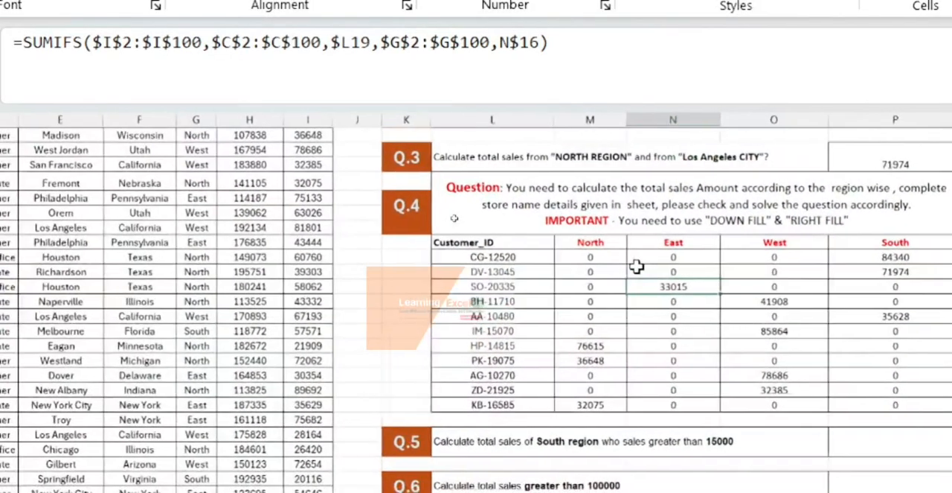
- Start a SUMIFS formula in the Q.5 answer cell P29 for the South region sales greater than 15000
scroll(636, 266, up, 3)
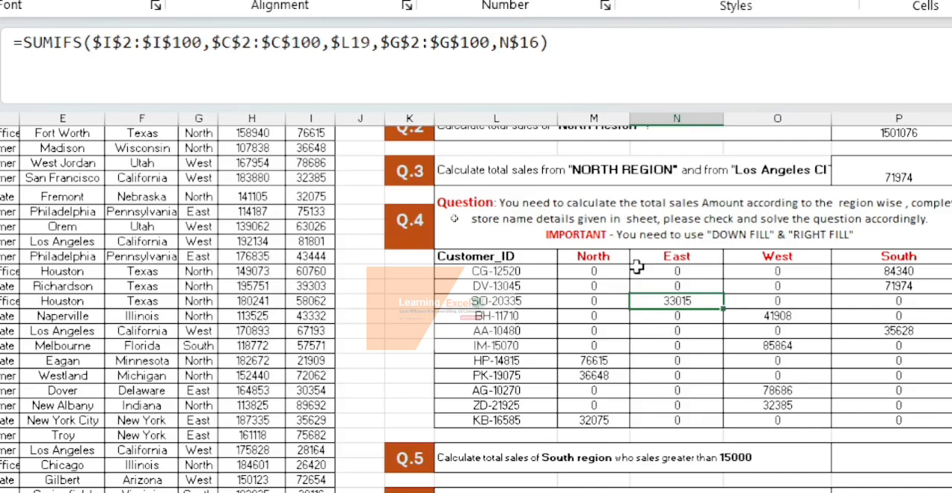
scroll(636, 266, up, 4)
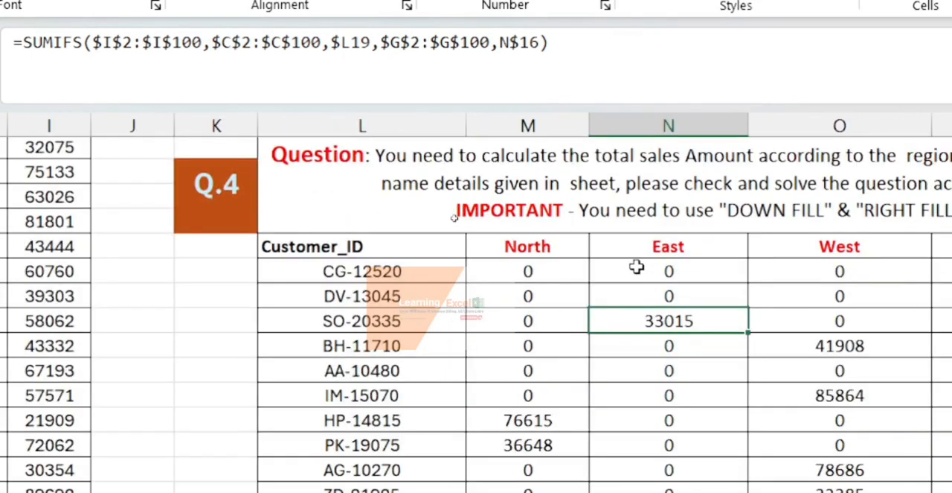
scroll(637, 266, down, 5)
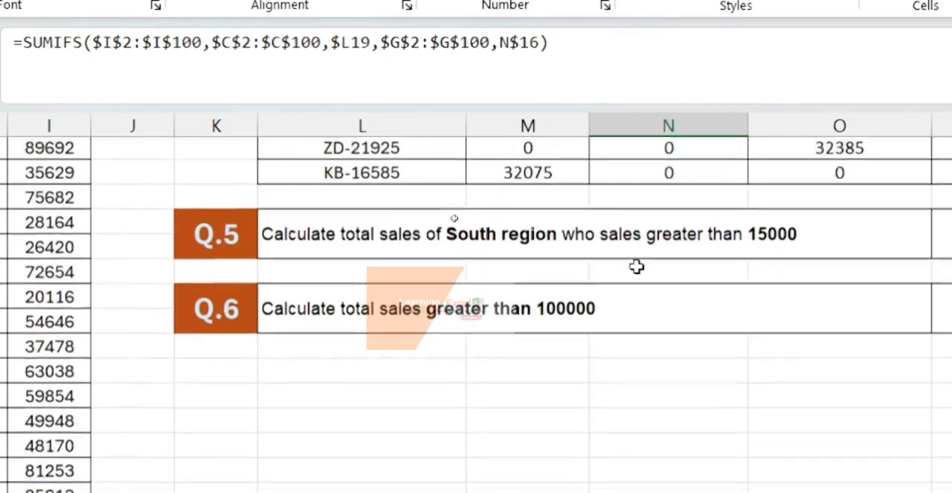
scroll(637, 266, up, 1)
scroll(846, 257, right, 1)
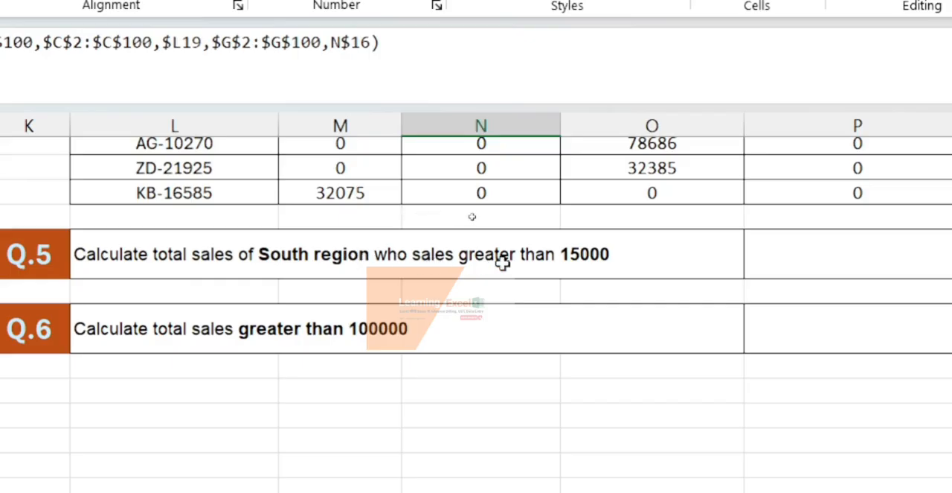
click(625, 257)
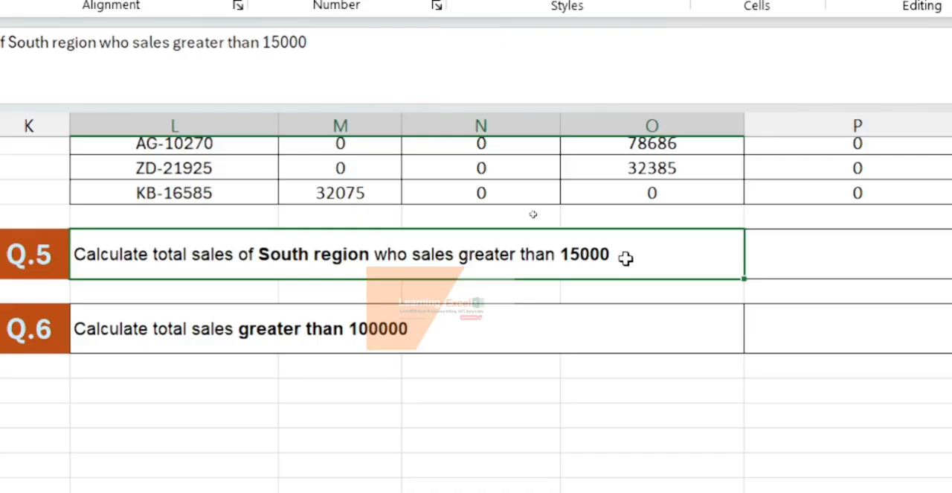
click(801, 267)
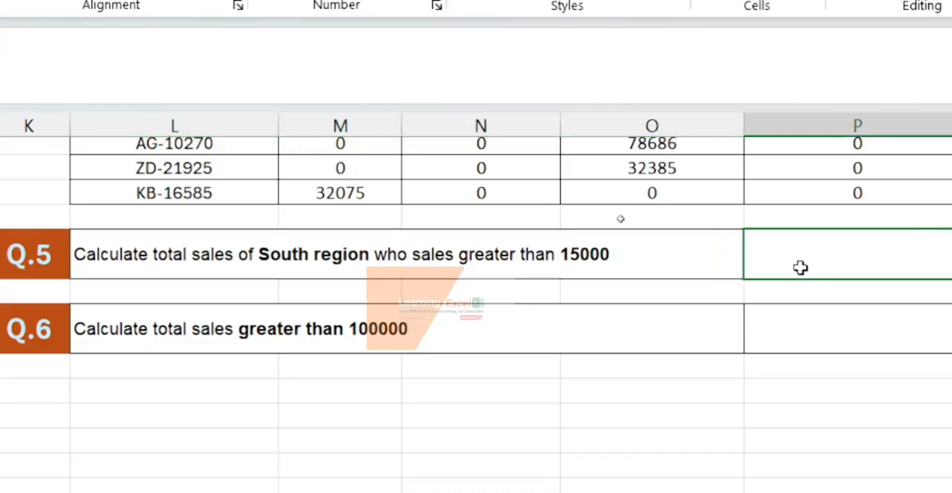
text(=)
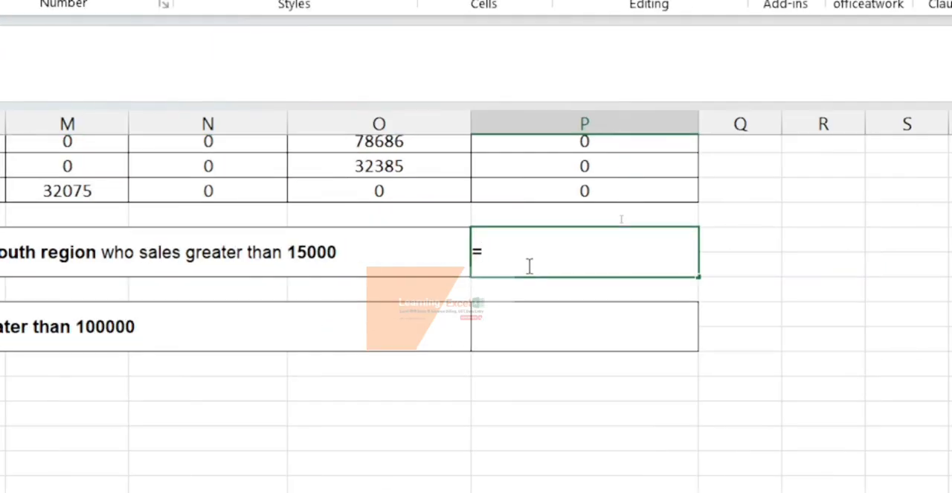
text(sumif)
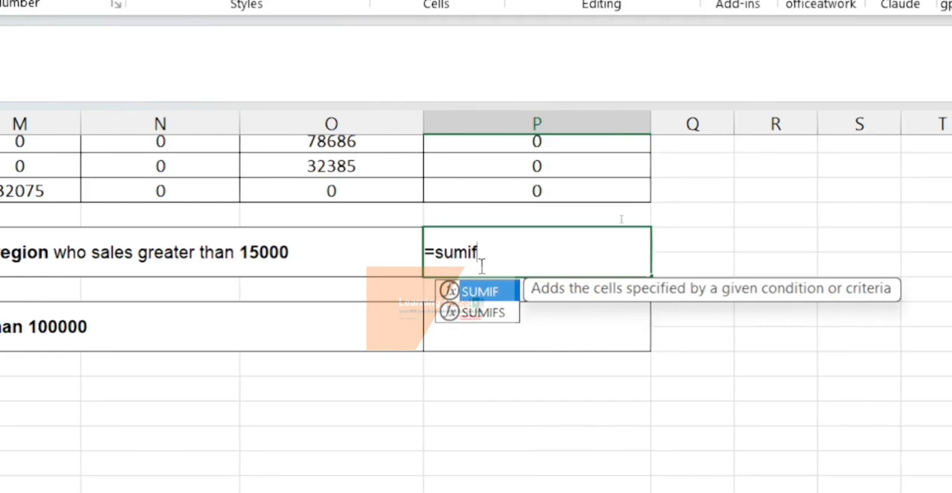
text(s)
key(Tab)
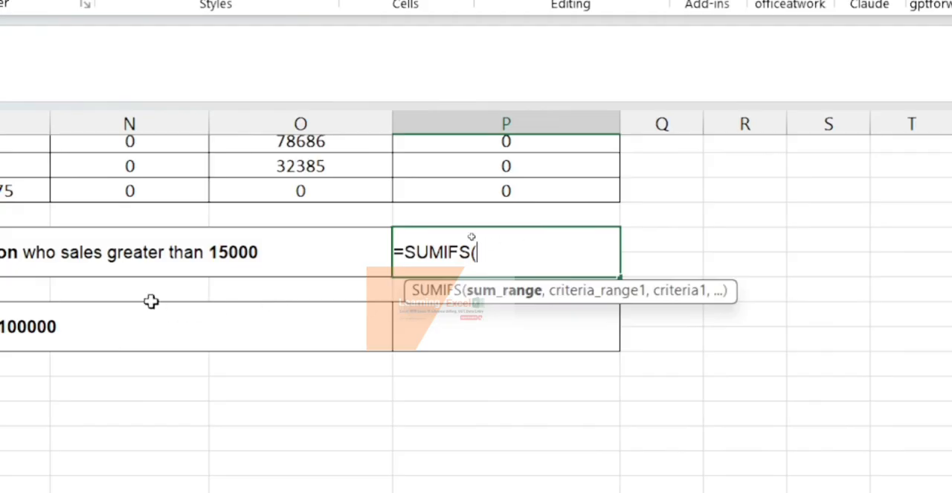
- Set the sum range of the Q.5 SUMIFS formula to the Amount values I2:I100
scroll(151, 300, left, 5)
scroll(151, 300, left, 5)
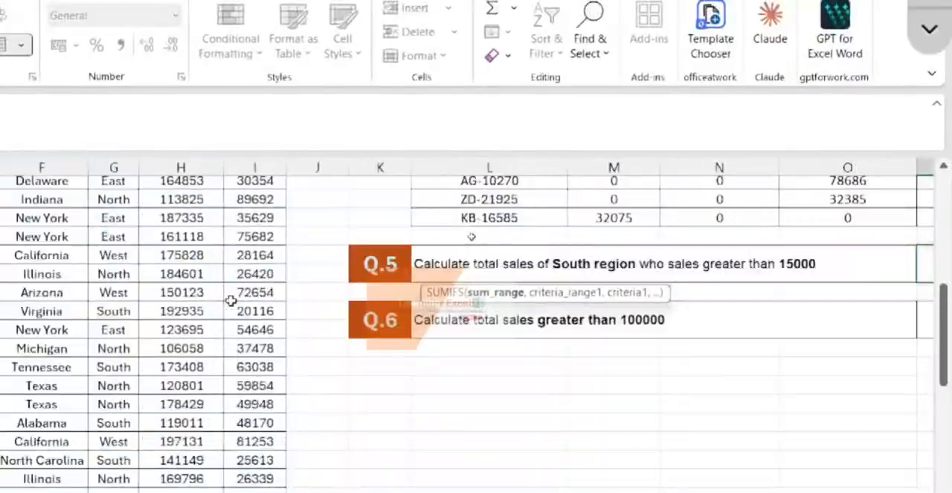
scroll(472, 237, up, 8)
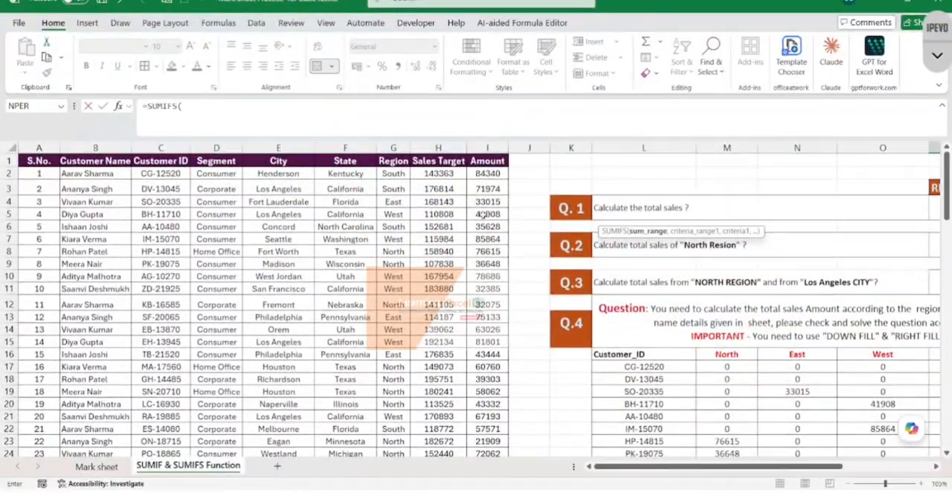
click(487, 173)
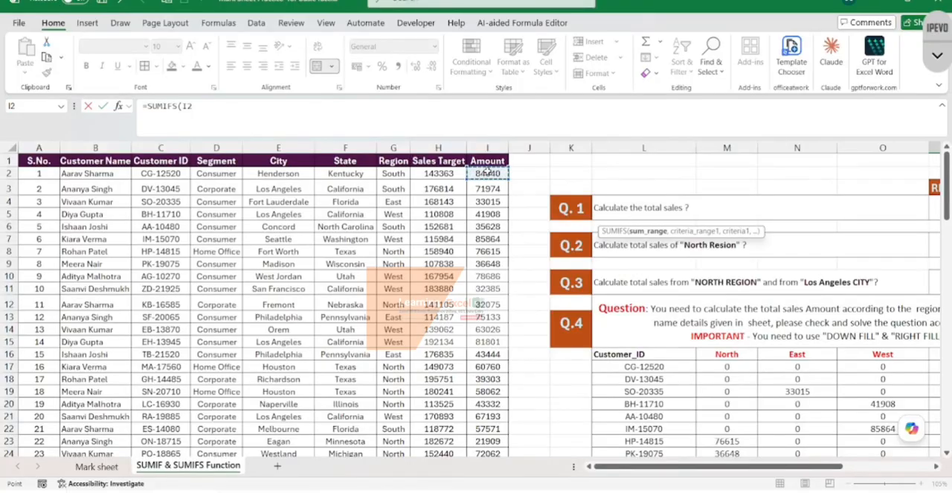
key(ctrl+shift+Down)
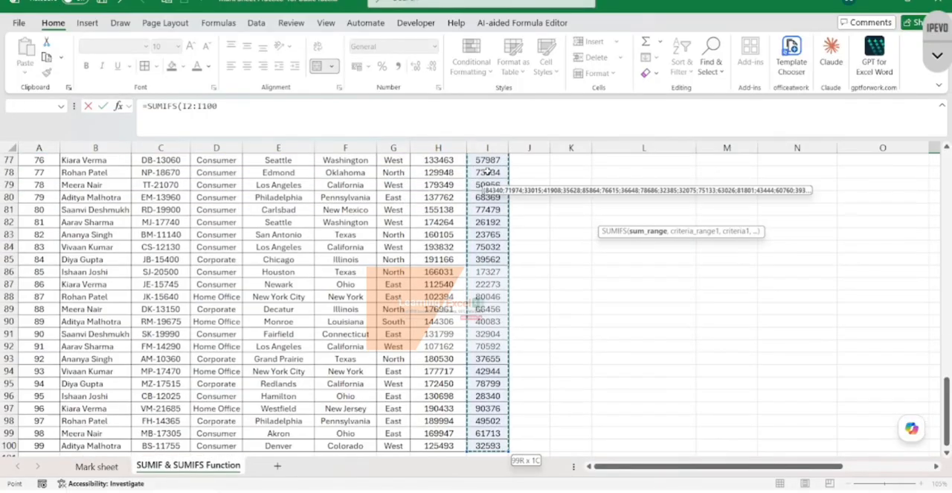
text(,)
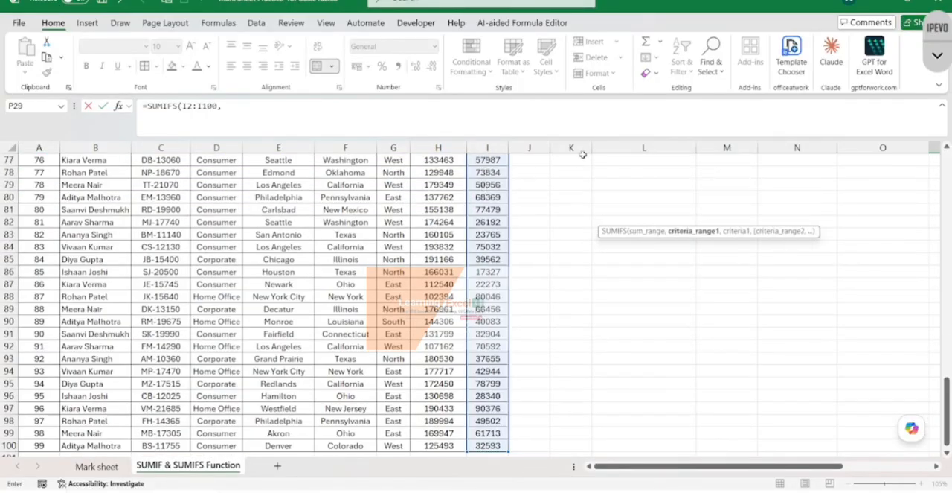
- Add the Region values G2:G100 as the first criteria range of the Q.5 SUMIFS formula
scroll(572, 179, up, 20)
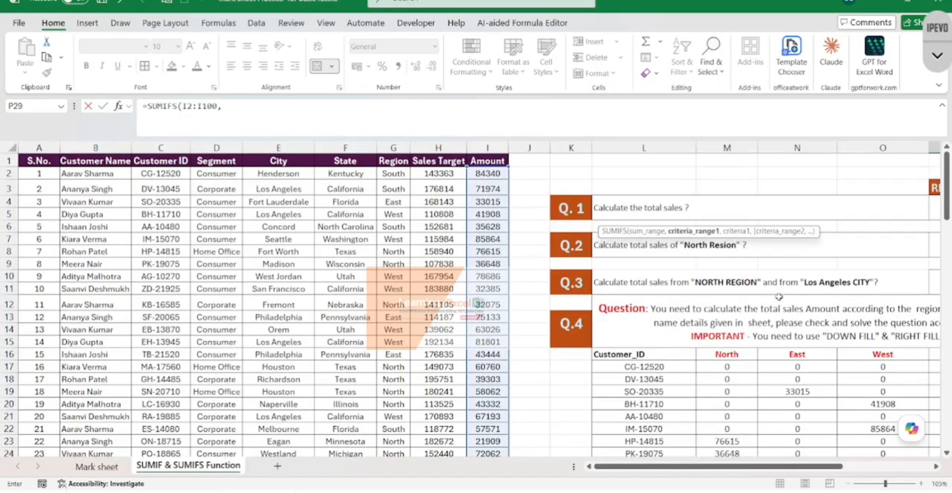
scroll(779, 296, right, 4)
scroll(779, 297, down, 5)
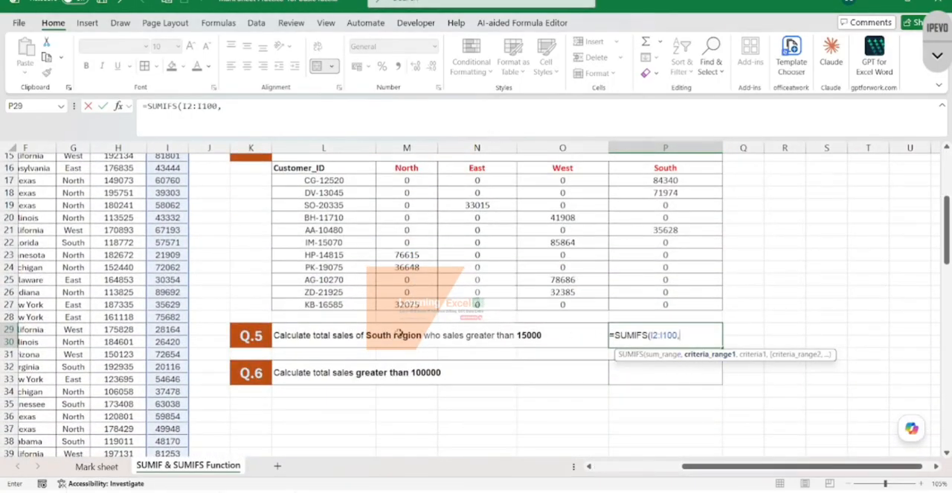
scroll(174, 304, left, 4)
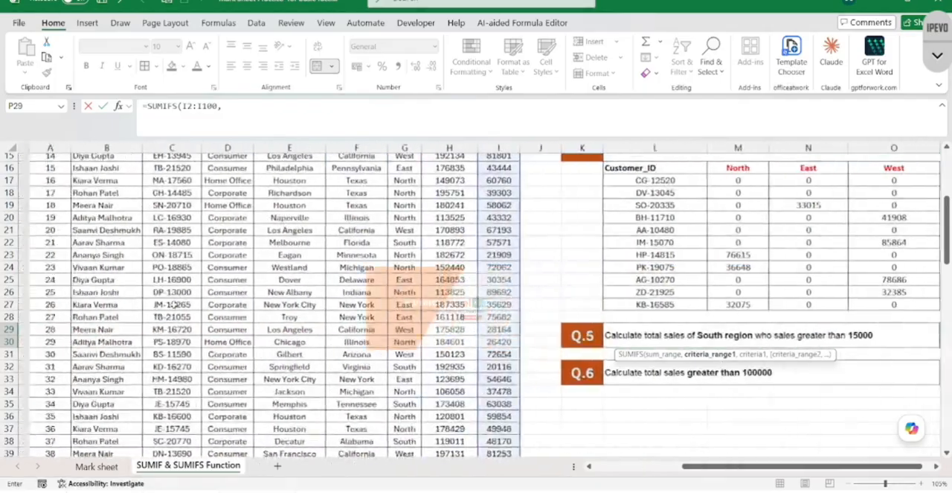
scroll(174, 304, up, 5)
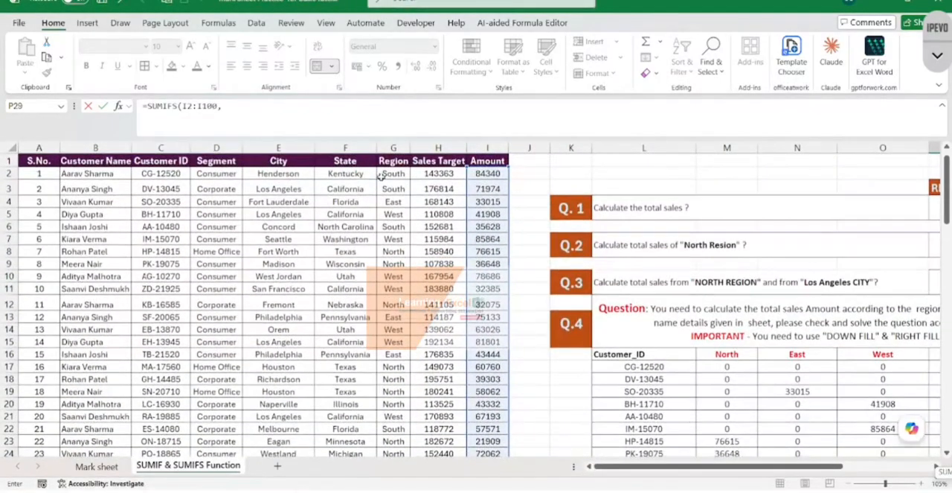
click(392, 172)
key(ctrl+shift+Down)
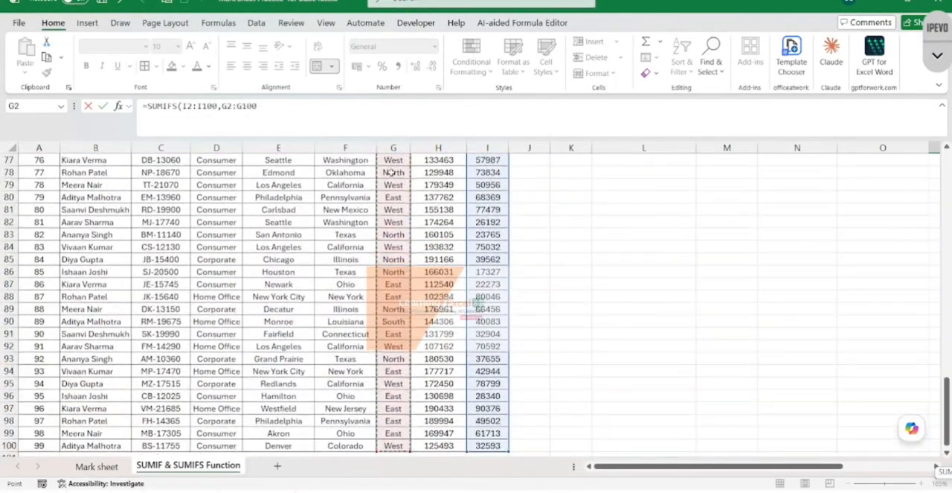
text(,)
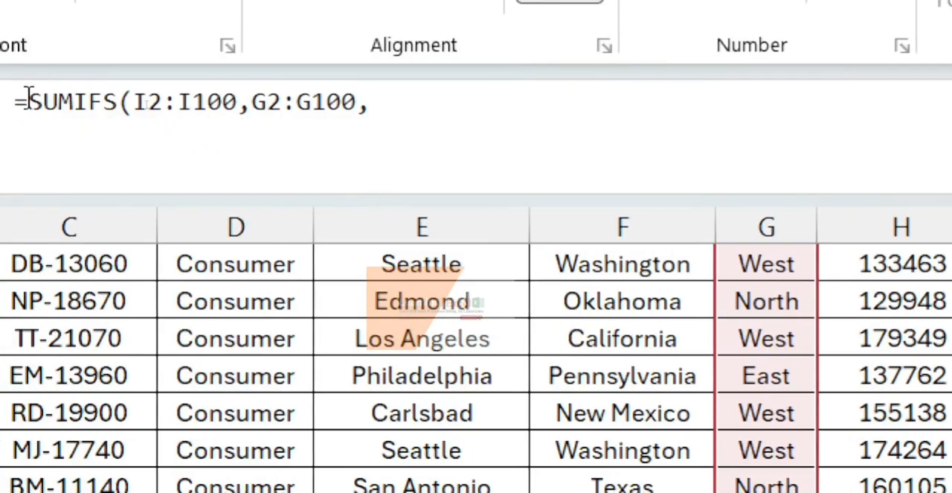
- Enter "South" as the first criterion of the Q.5 SUMIFS formula
click(412, 119)
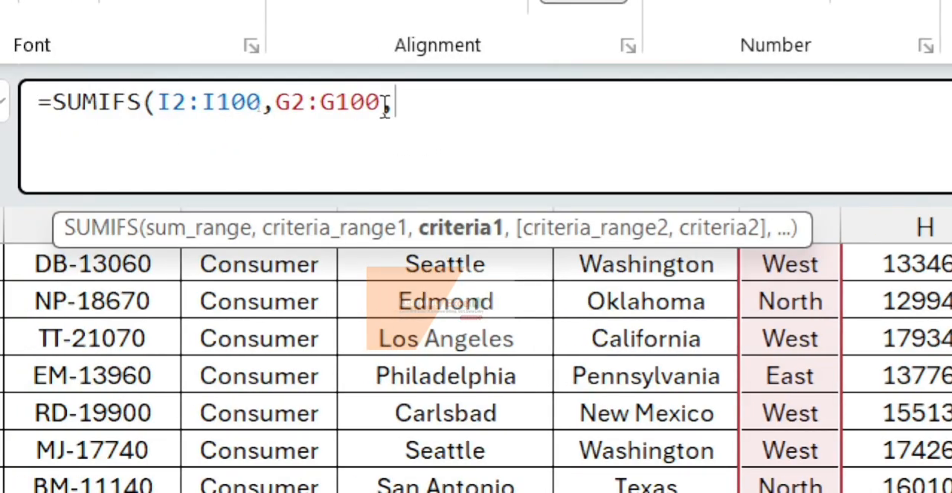
text(")
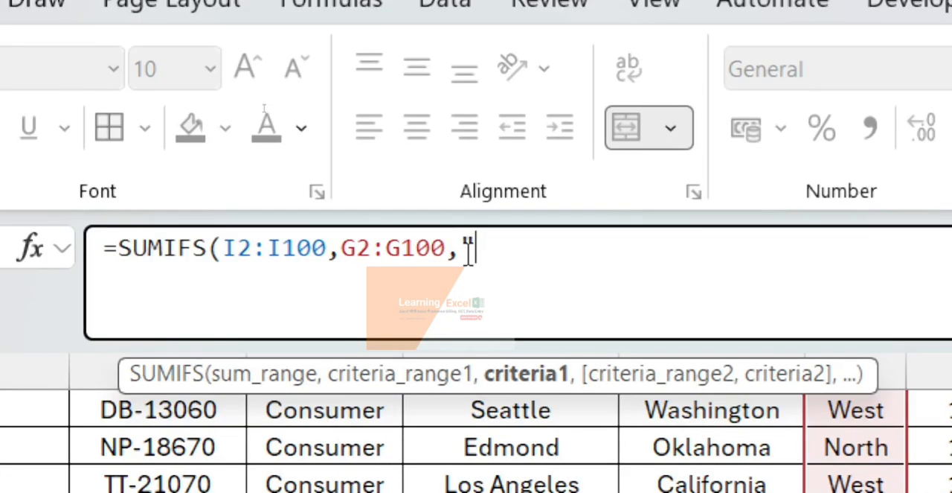
text(South)
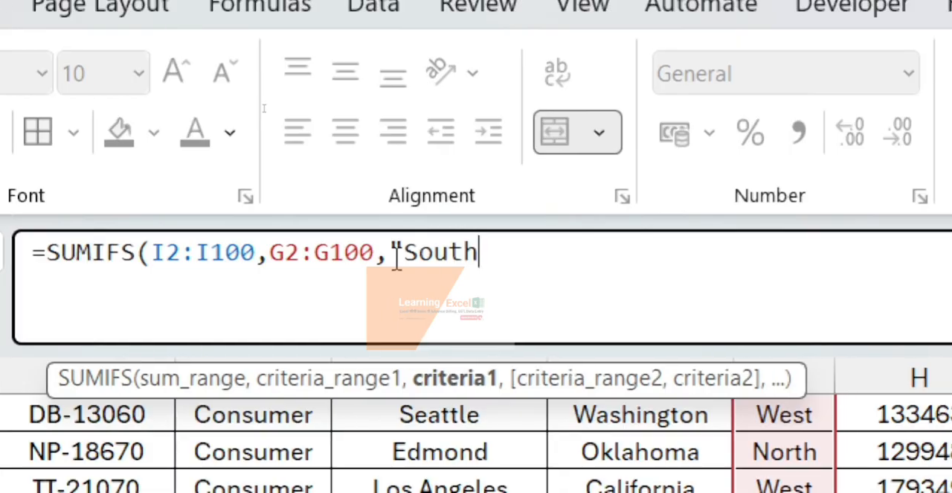
text(",)
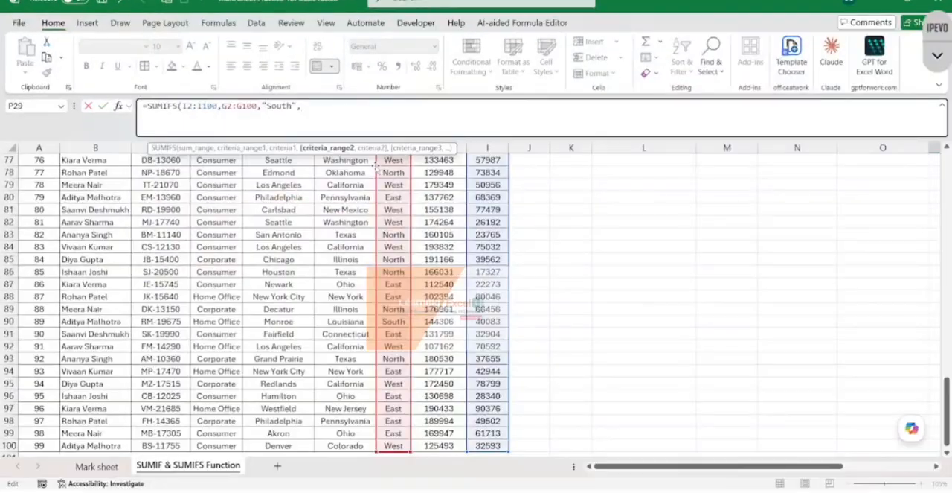
- Add the Amount values I2:I100 as the second criteria range with the criterion ">15000" and complete the Q.5 formula
scroll(476, 181, up, 20)
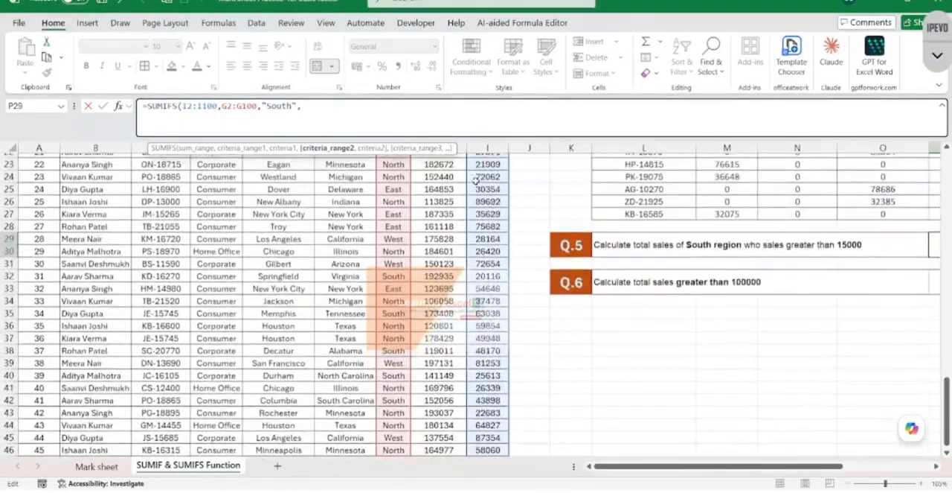
scroll(475, 180, up, 4)
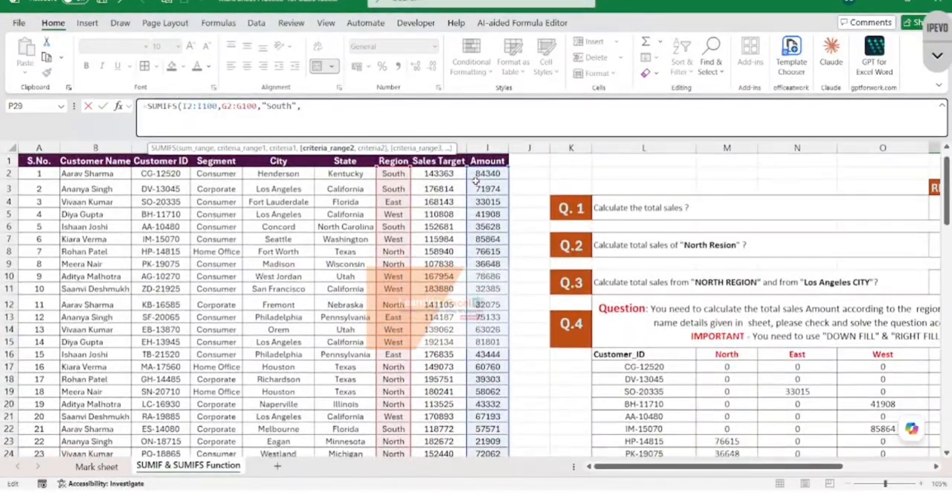
click(487, 172)
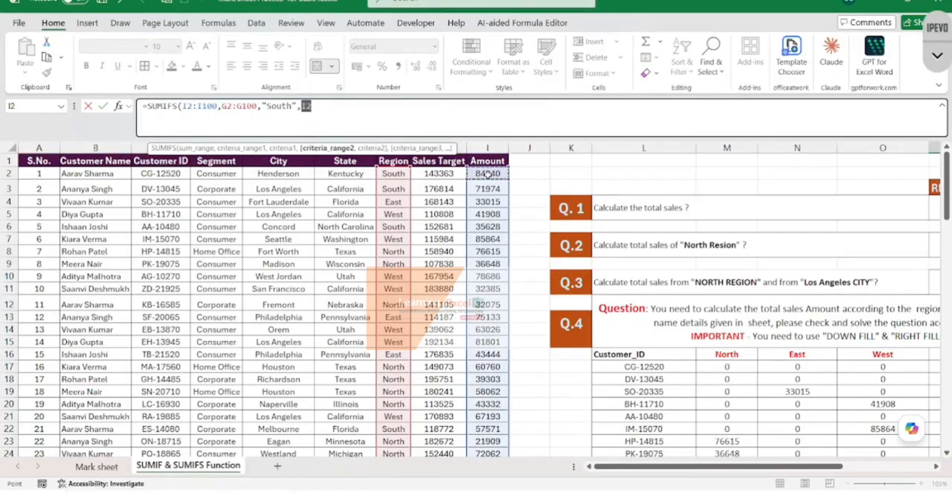
key(ctrl+shift+Down)
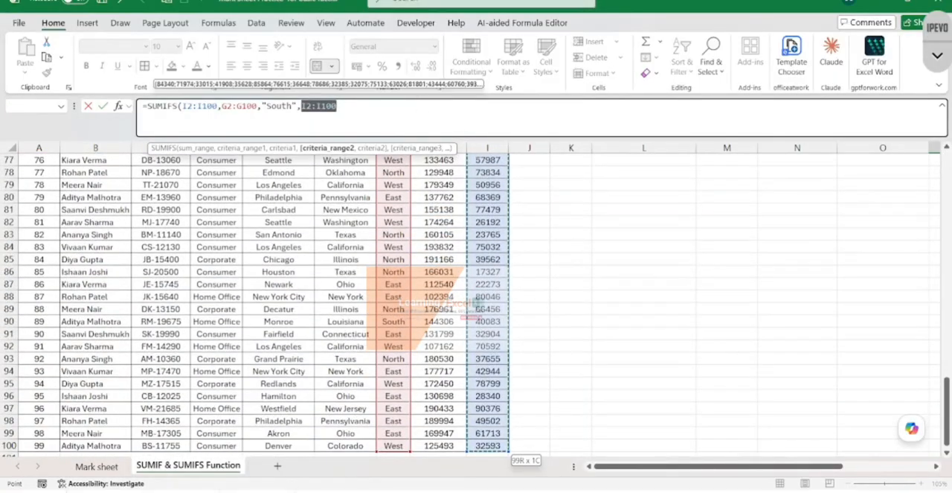
text(,">15000)
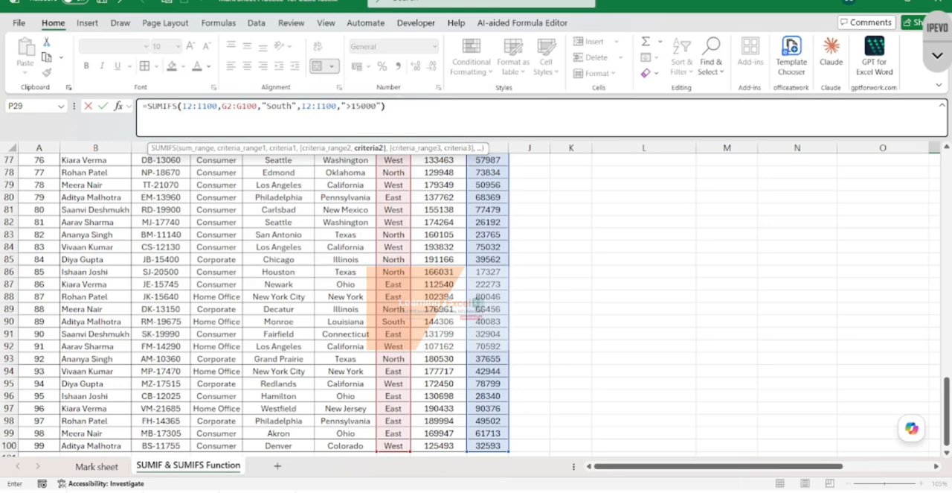
text())
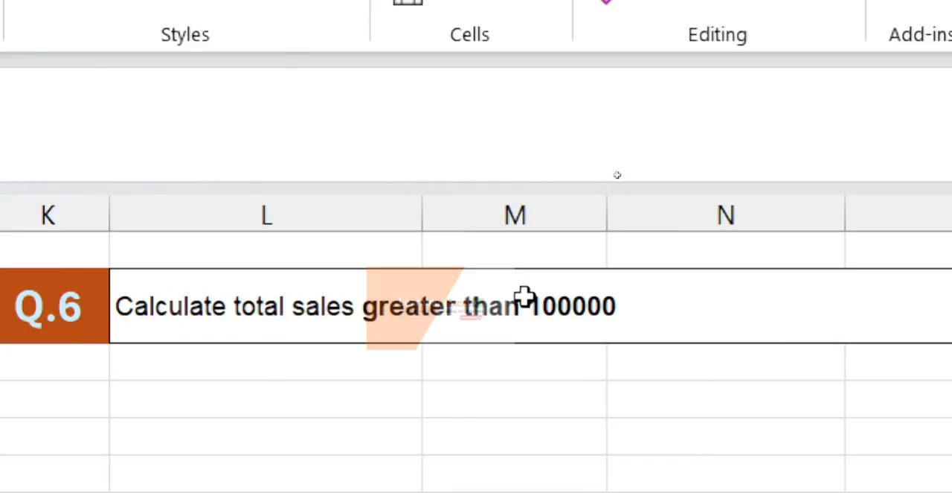
- Check the Q.5 result in cell P29
scroll(525, 298, up, 2)
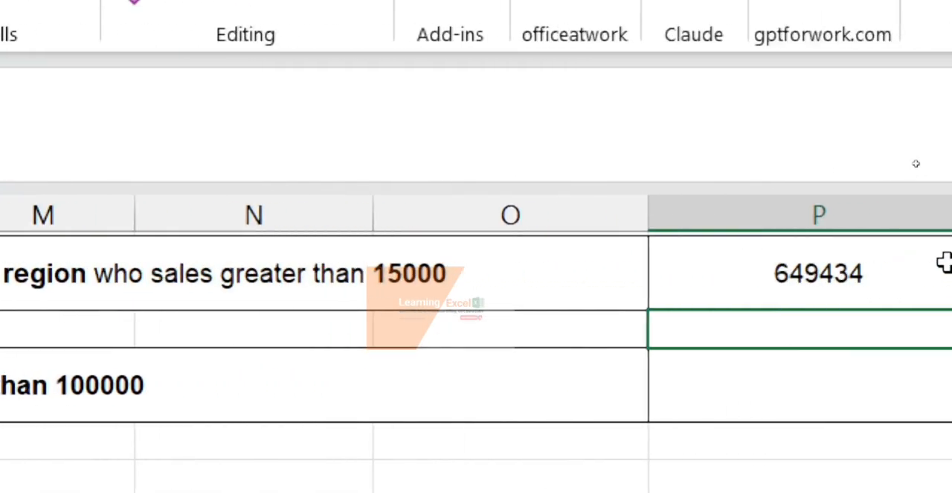
click(821, 278)
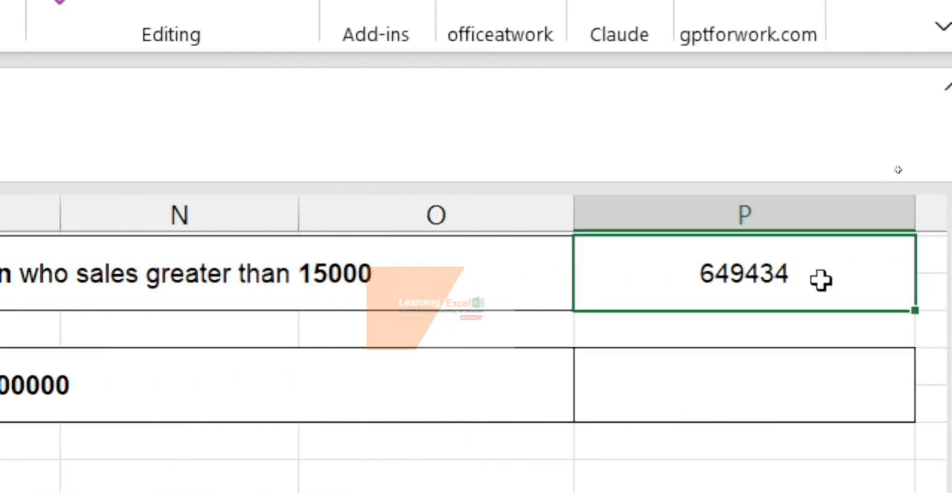
scroll(810, 256, up, 1)
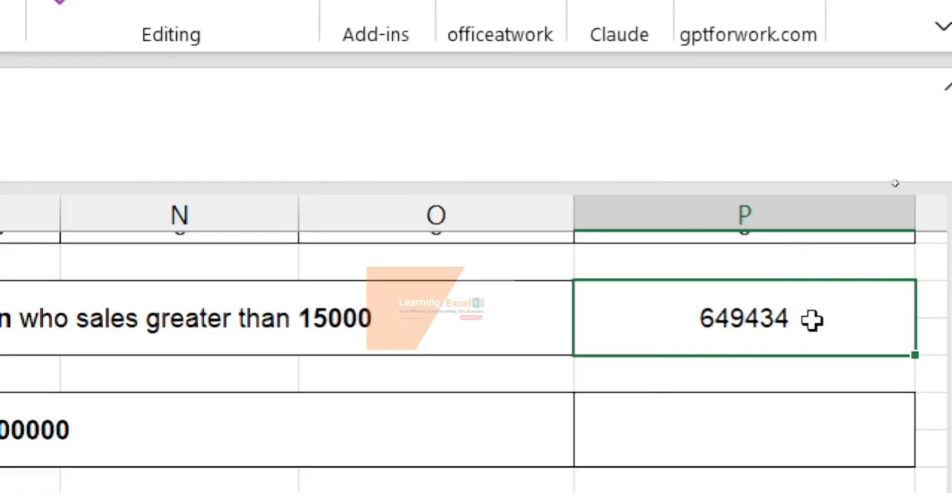
- Rewrite the sales threshold in the Q.6 question text as 100,000
scroll(620, 324, down, 2)
scroll(619, 324, left, 3)
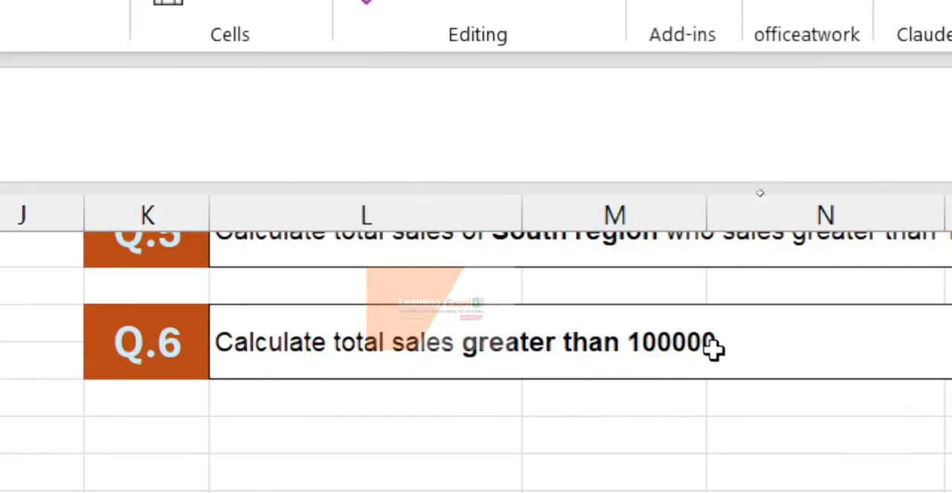
double_click(658, 348)
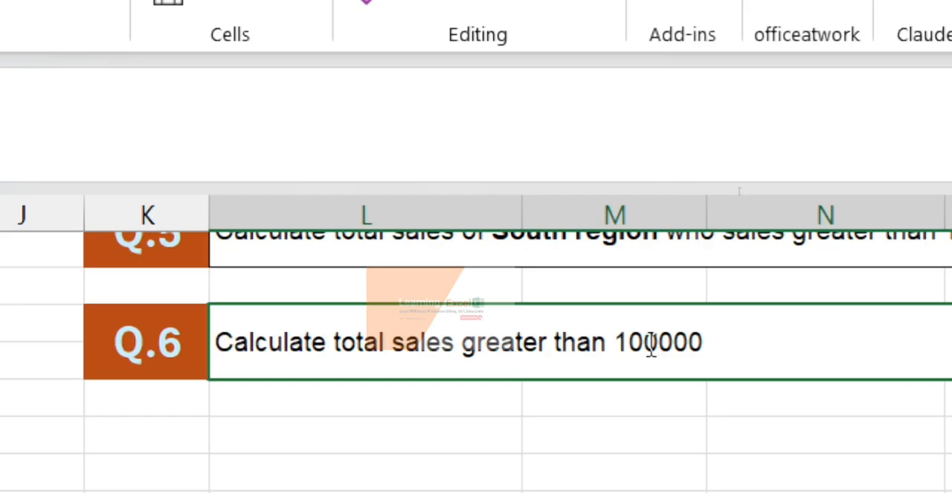
text(,)
key(Return)
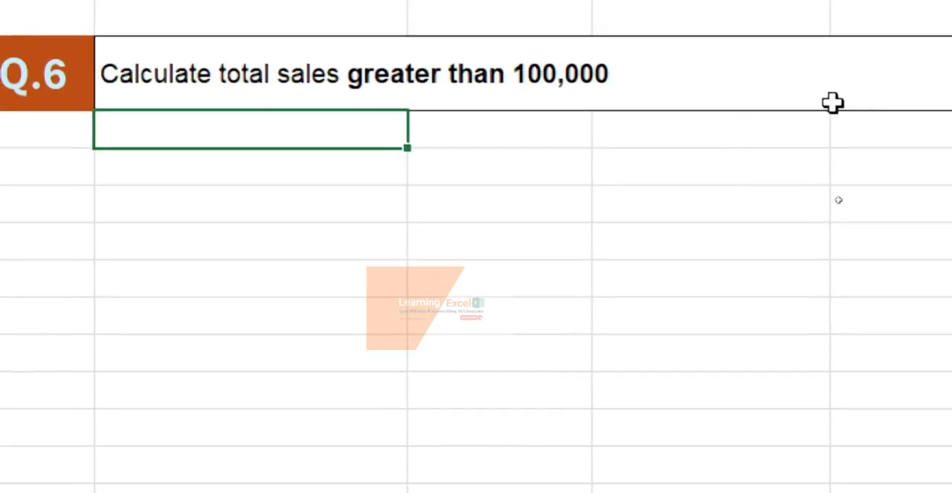
click(763, 272)
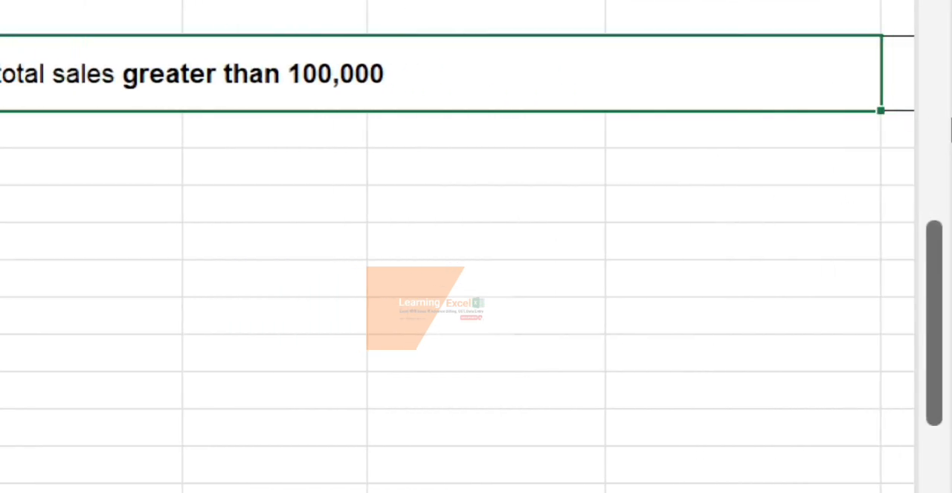
- Begin a SUMIF formula in the Q.6 answer cell P32
scroll(725, 169, up, 1)
scroll(724, 169, right, 1)
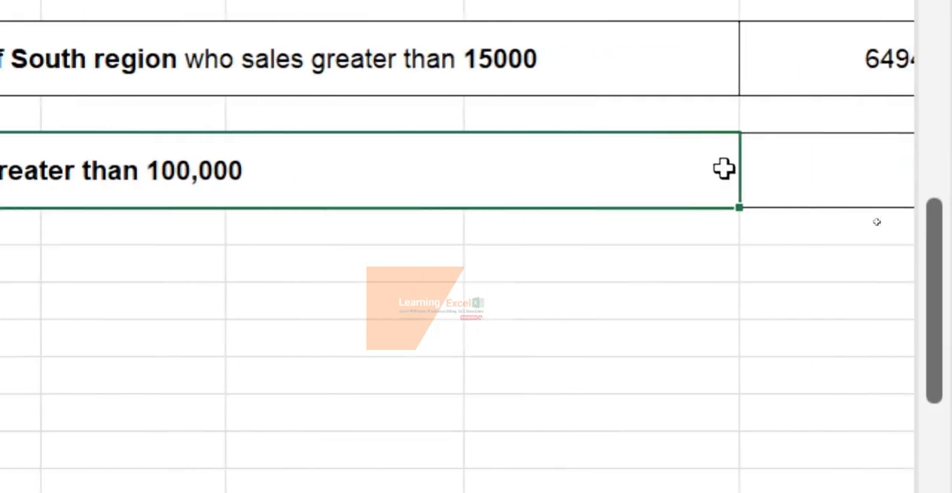
scroll(725, 169, left, 1)
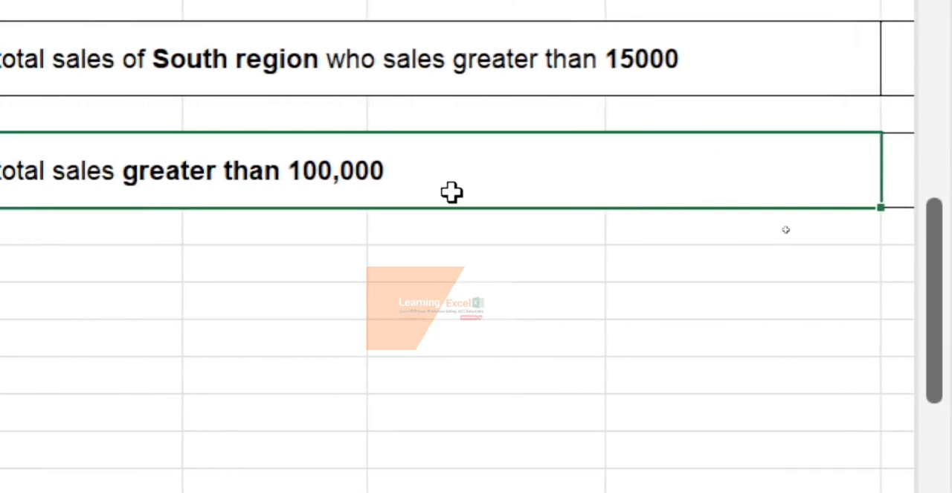
scroll(452, 193, right, 3)
click(829, 161)
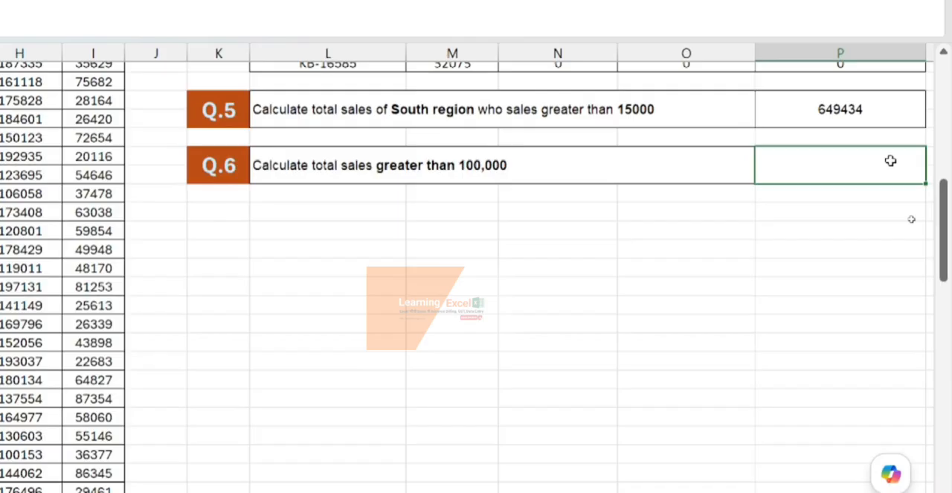
text(=su)
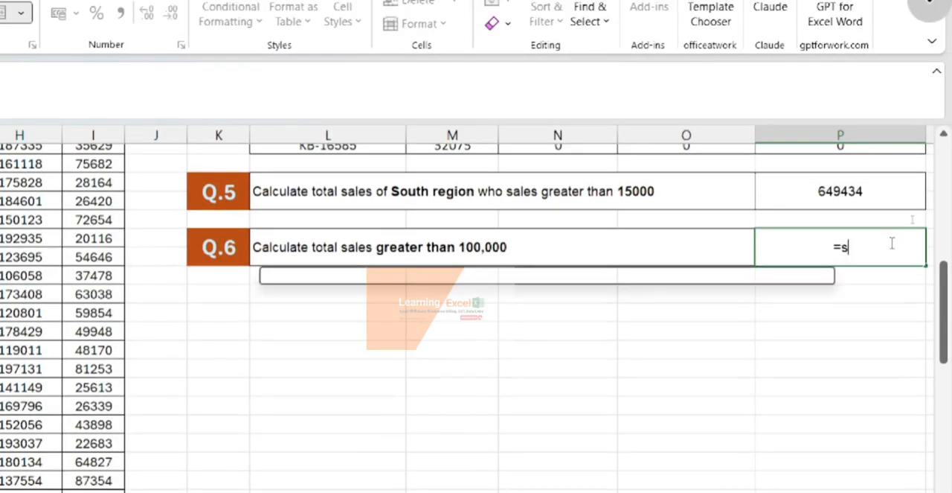
text(mif)
key(Tab)
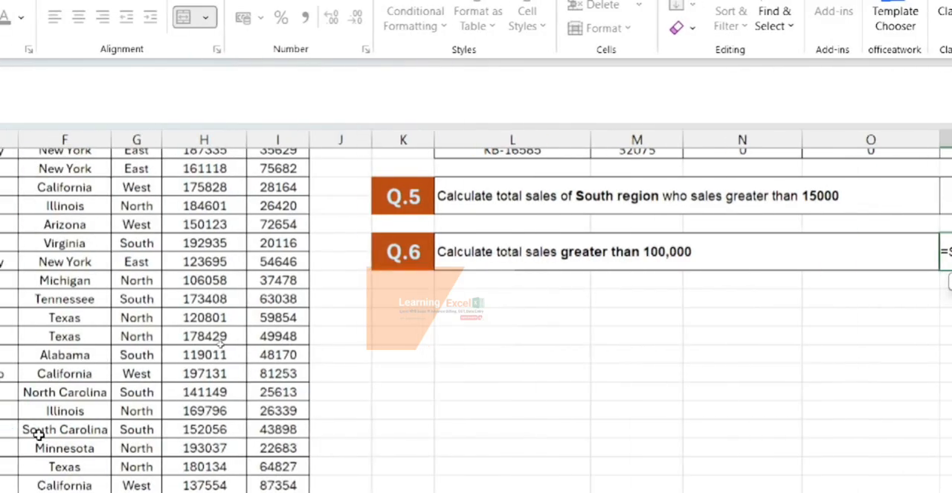
- Add the Amount values I2:I100 as the criteria range of the Q.6 SUMIF formula
scroll(191, 374, up, 10)
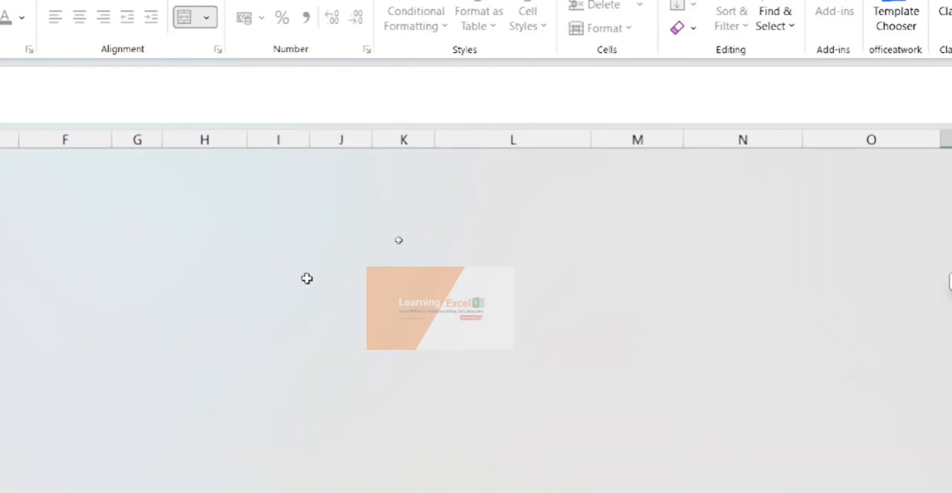
scroll(139, 276, down, 5)
scroll(139, 277, left, 2)
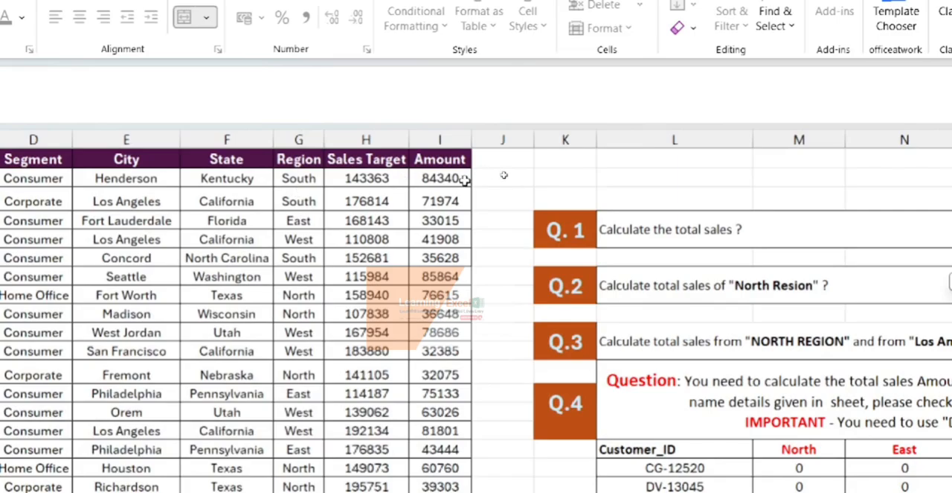
click(462, 179)
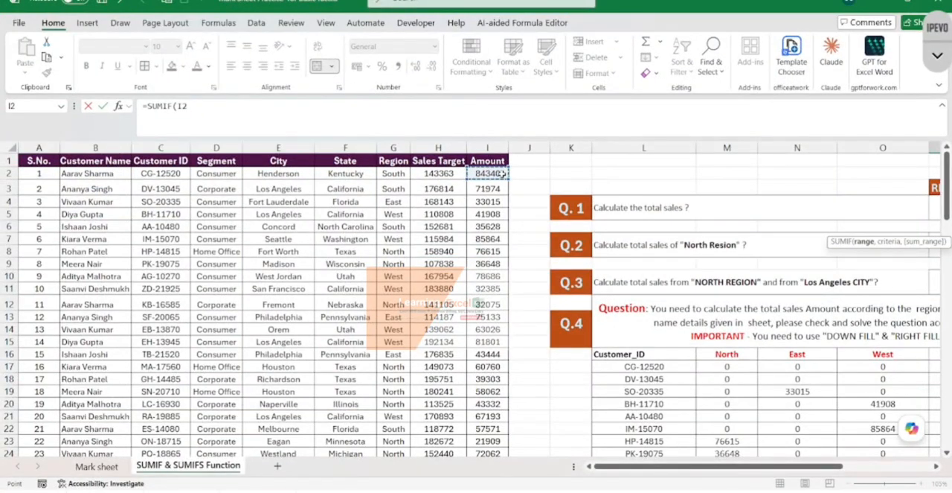
key(ctrl+shift+Down)
scroll(503, 173, up, 20)
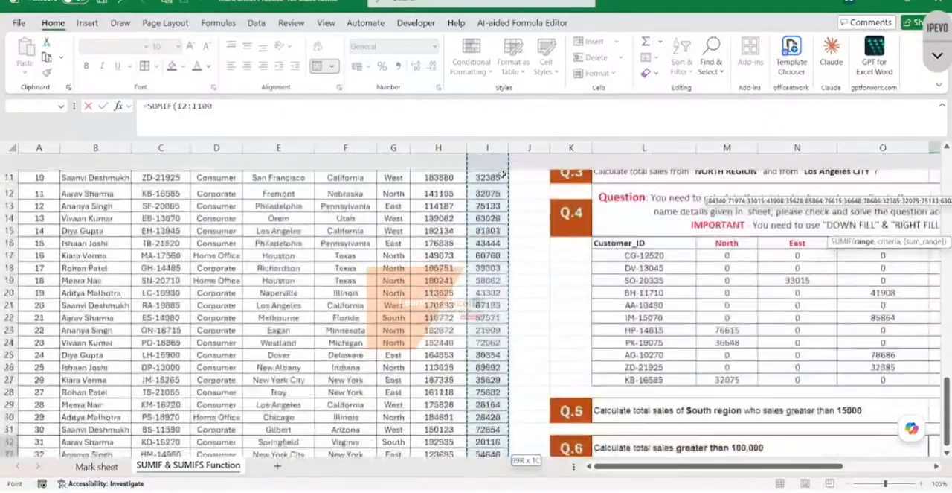
scroll(503, 173, up, 4)
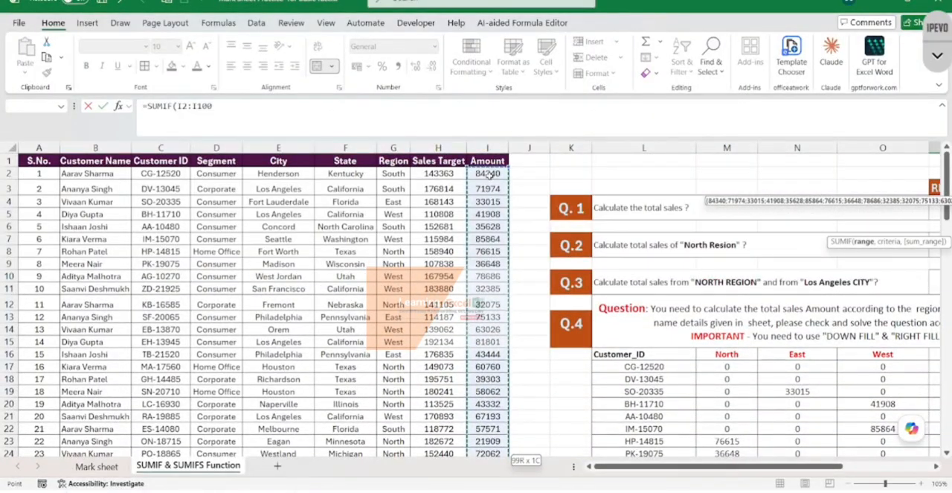
- Enter ">100000" as the criterion of the Q.6 SUMIF formula
scroll(641, 259, right, 3)
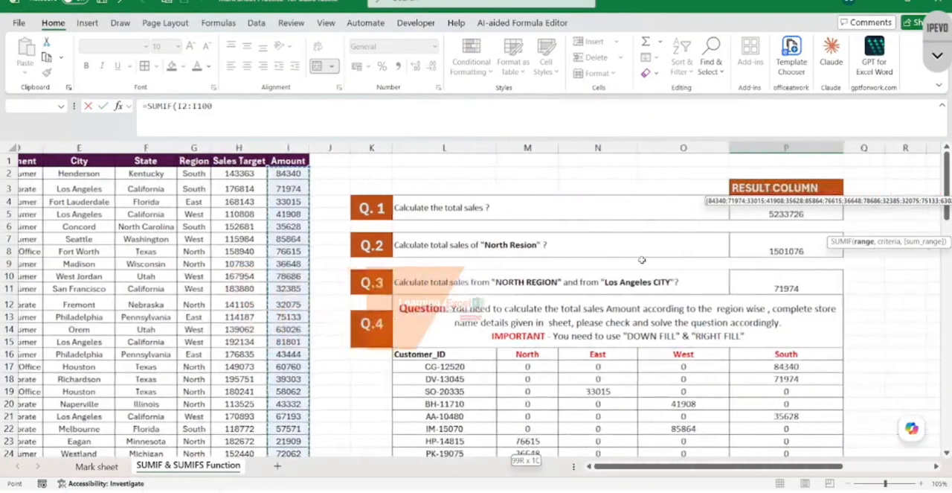
scroll(642, 260, right, 5)
scroll(642, 259, down, 5)
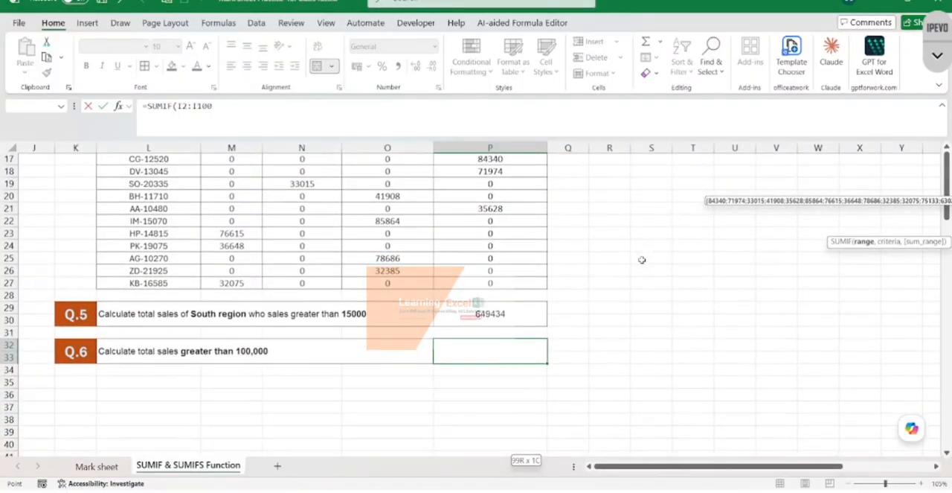
text(,)
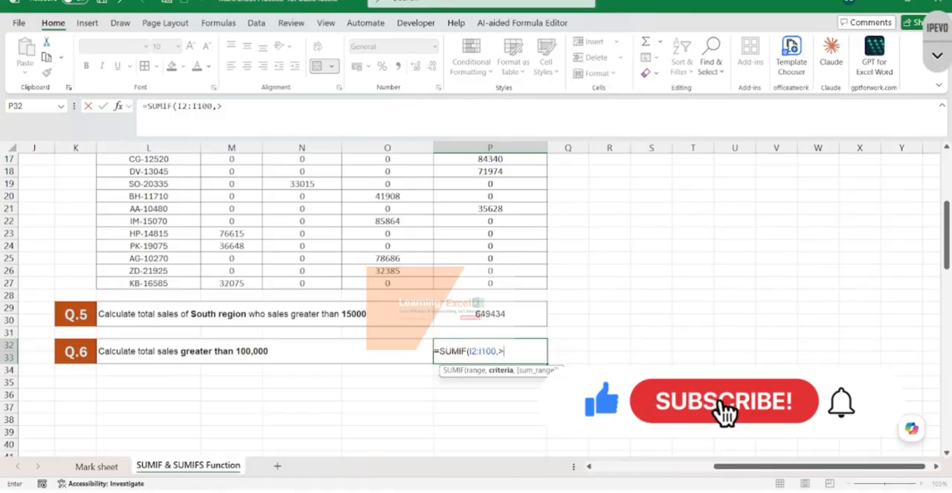
text(")
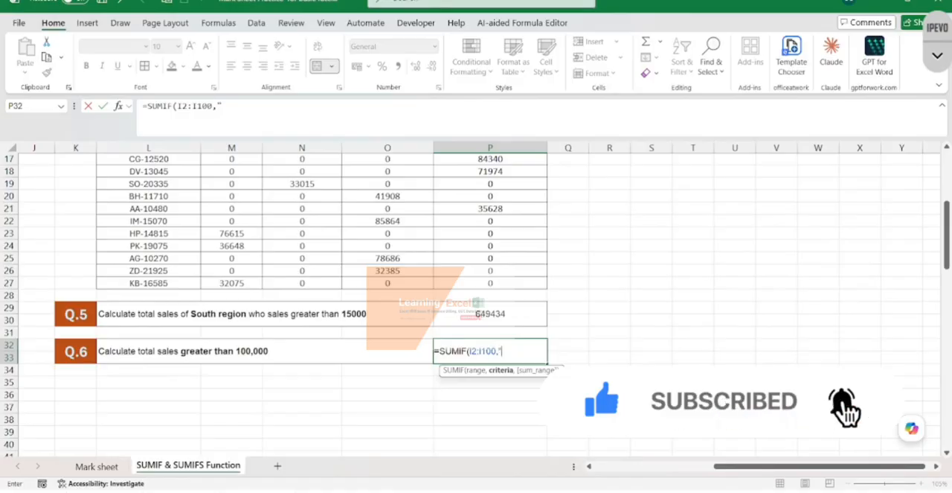
text(>100000")
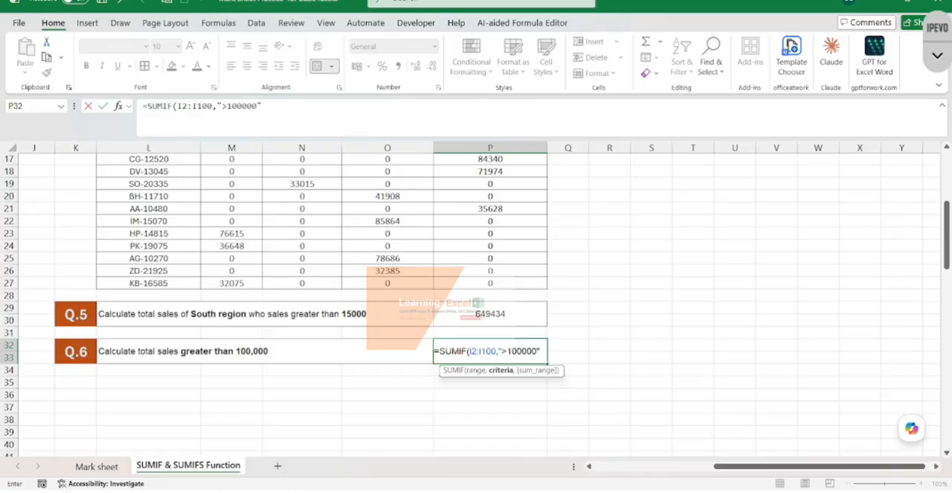
text(,)
- Add the Amount values I2:I100 as the sum range and complete the Q.6 formula
scroll(301, 342, left, 6)
scroll(432, 228, up, 5)
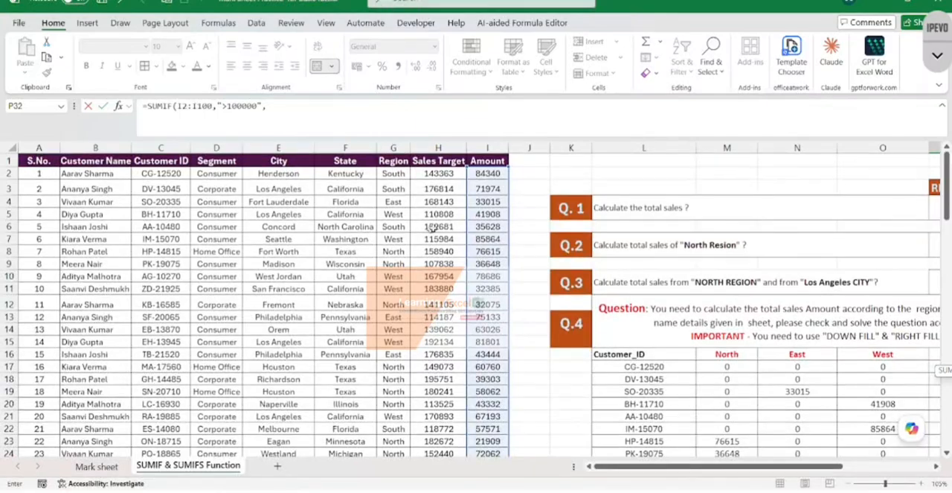
click(496, 171)
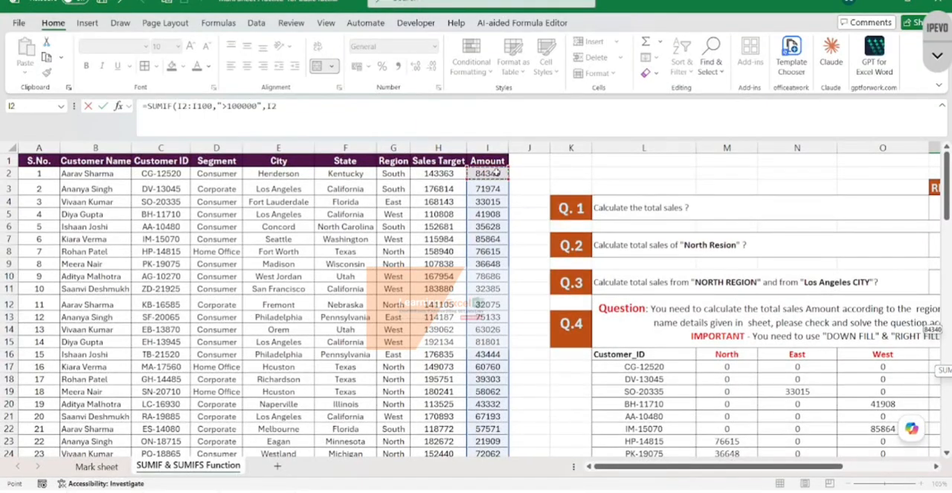
key(ctrl+shift+Down)
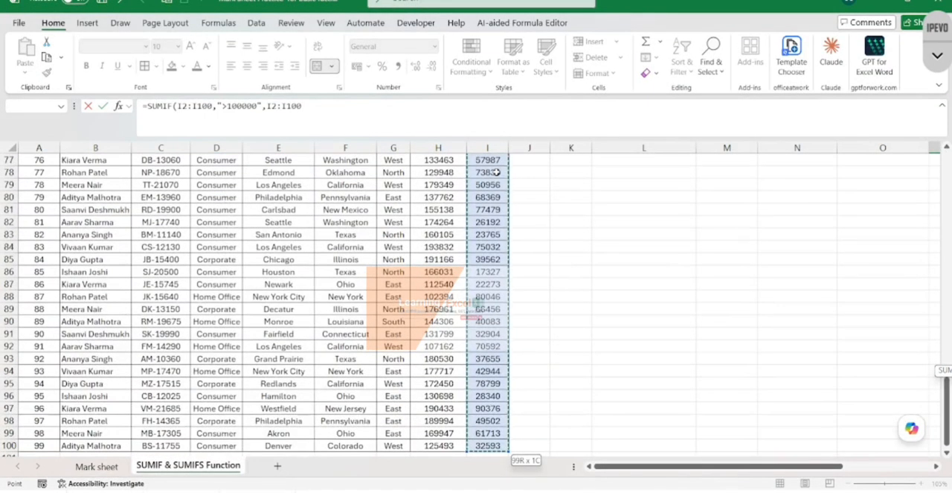
text())
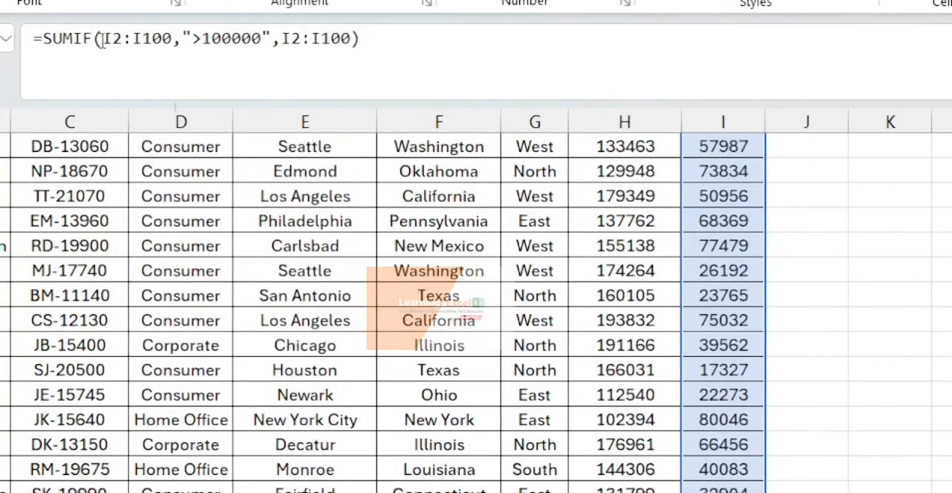
click(368, 34)
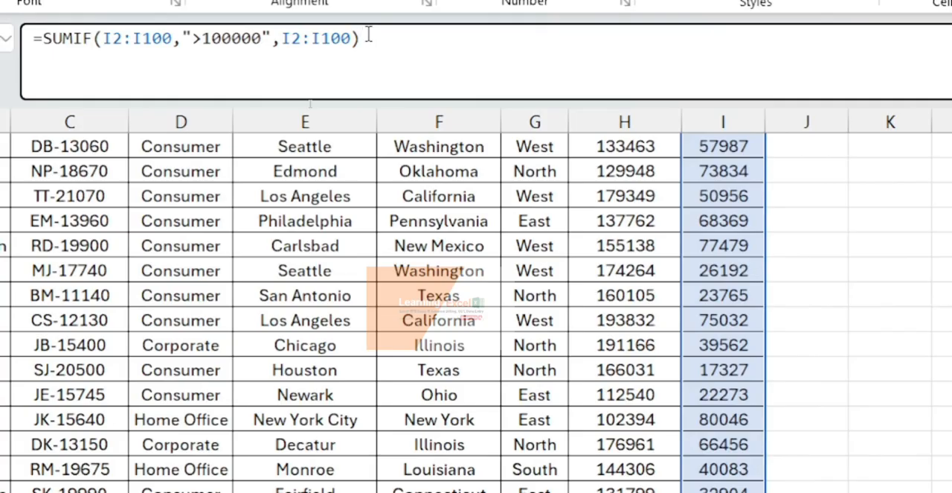
key(Return)
- Check the Q.6 result and its formula in cell P32
scroll(740, 153, up, 1)
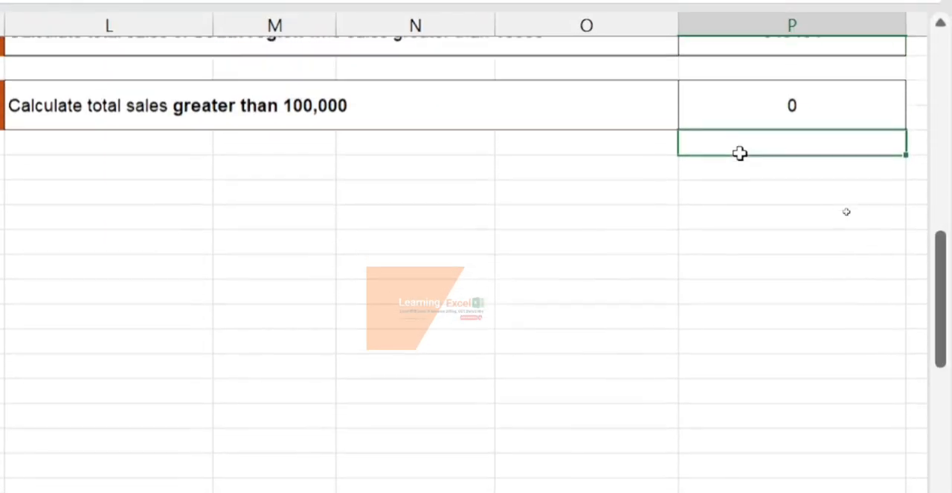
scroll(741, 152, up, 2)
scroll(740, 153, left, 1)
click(834, 147)
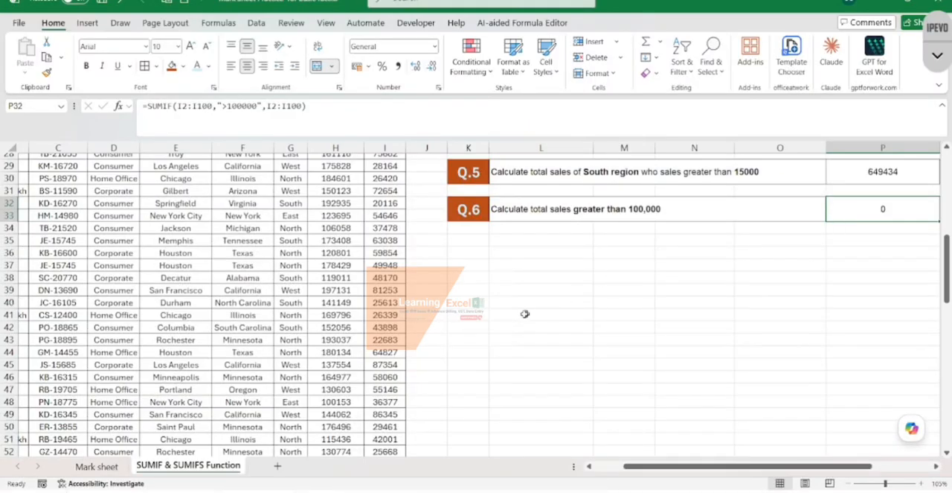
- Set the Amount in cell I3 to 150000 to test the Q.6 formula
scroll(378, 352, up, 10)
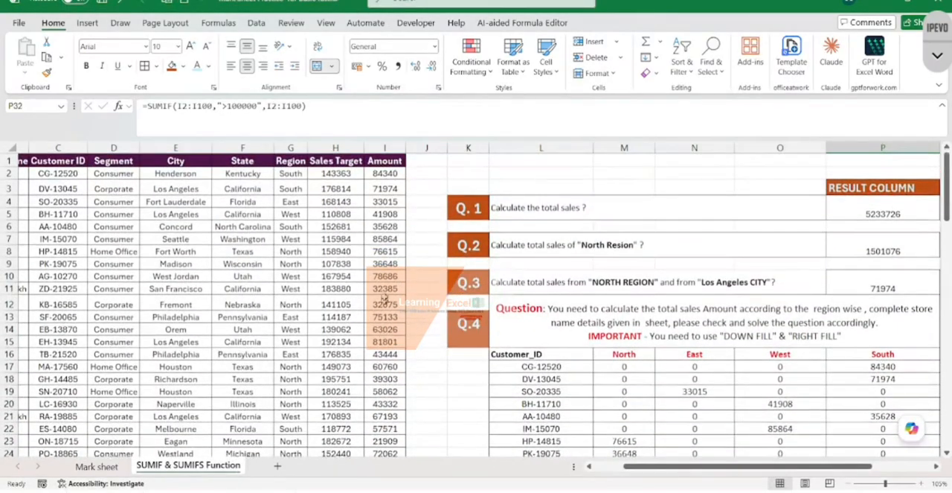
click(329, 176)
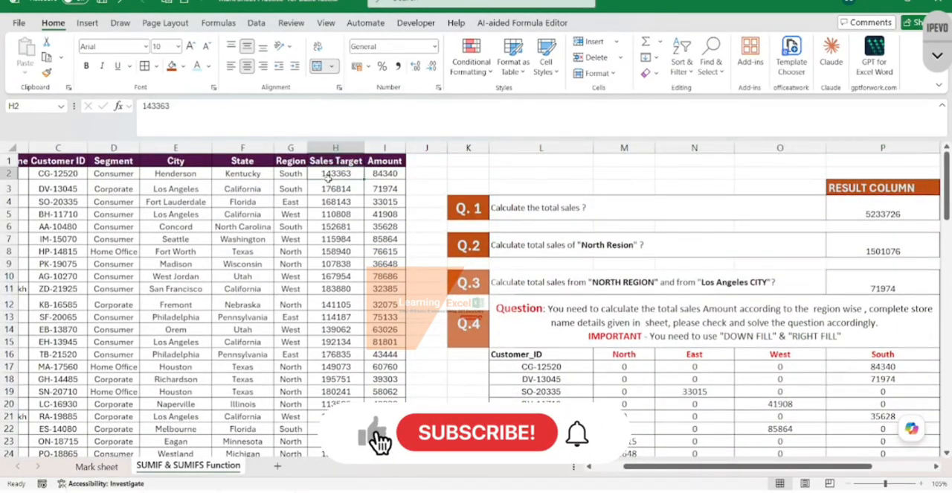
click(379, 189)
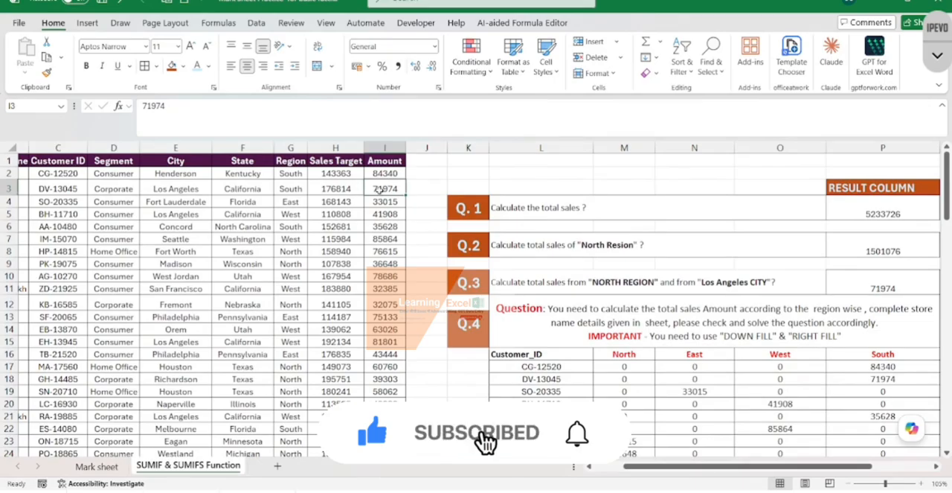
text(150000)
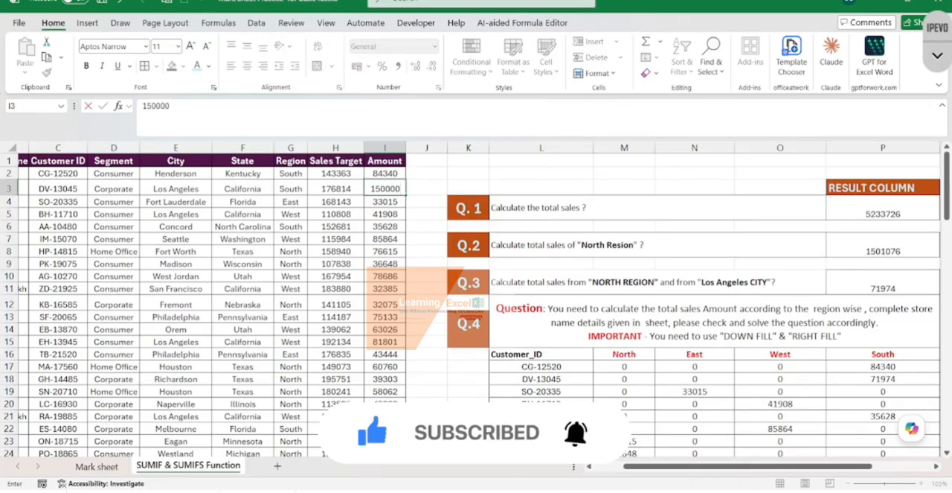
key(Return)
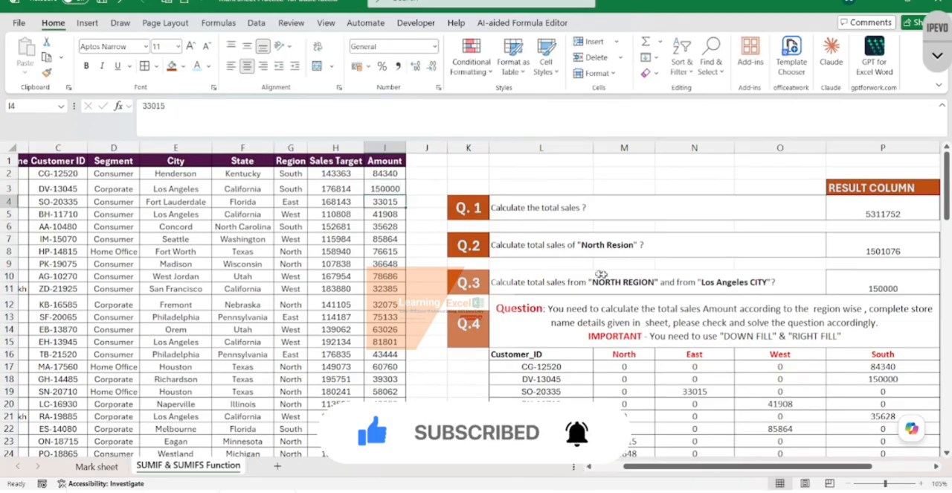
- Examine the recalculated Q.6 total in cell P32
scroll(601, 275, down, 8)
scroll(744, 272, right, 2)
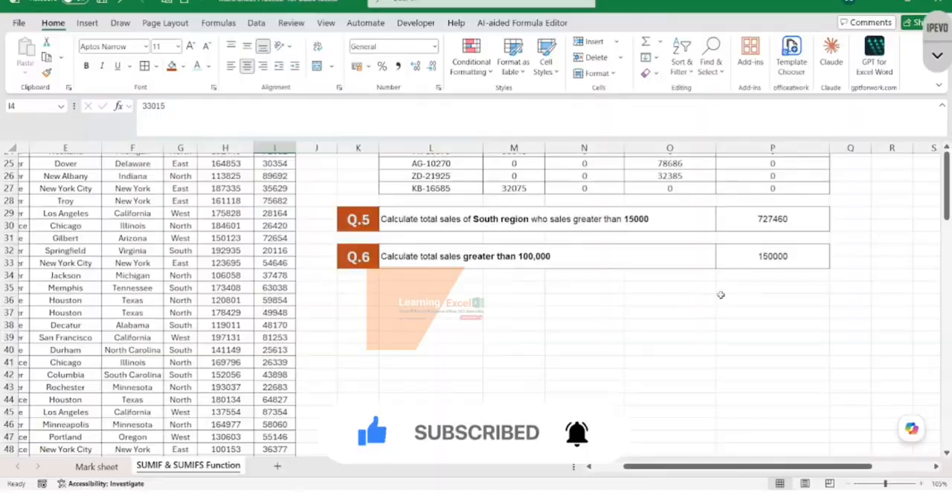
click(775, 258)
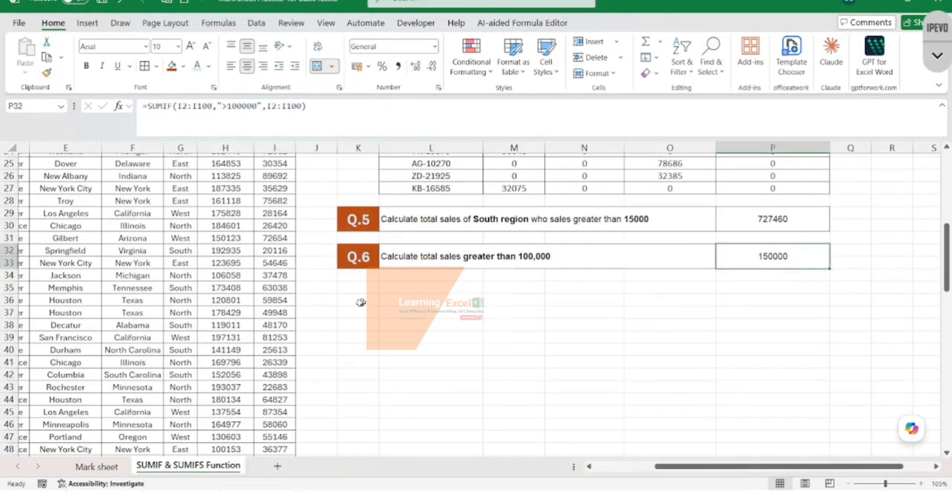
- Set the Amount in cell I37 to 200000 to test the Q.6 total
click(284, 314)
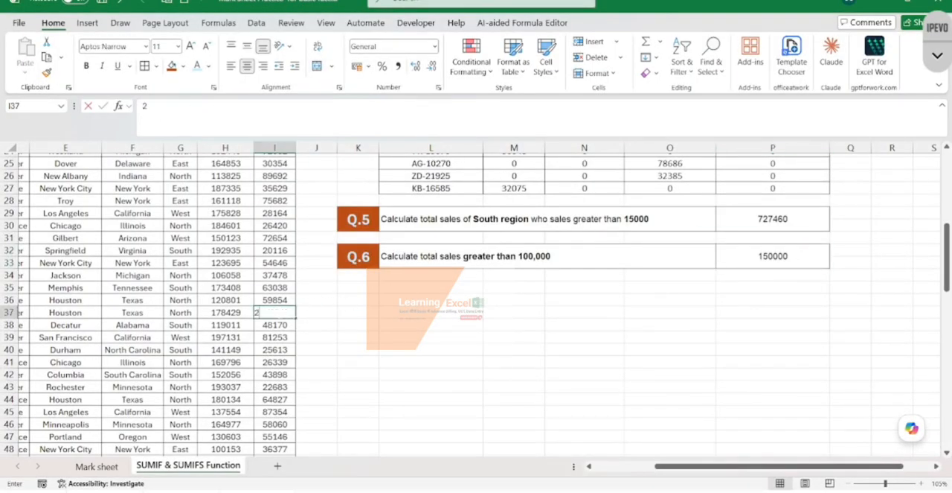
text(200000)
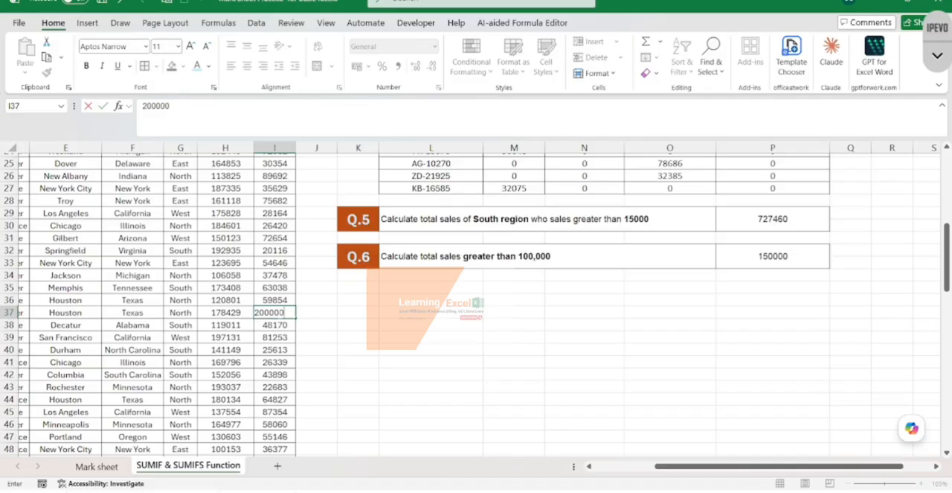
key(Return)
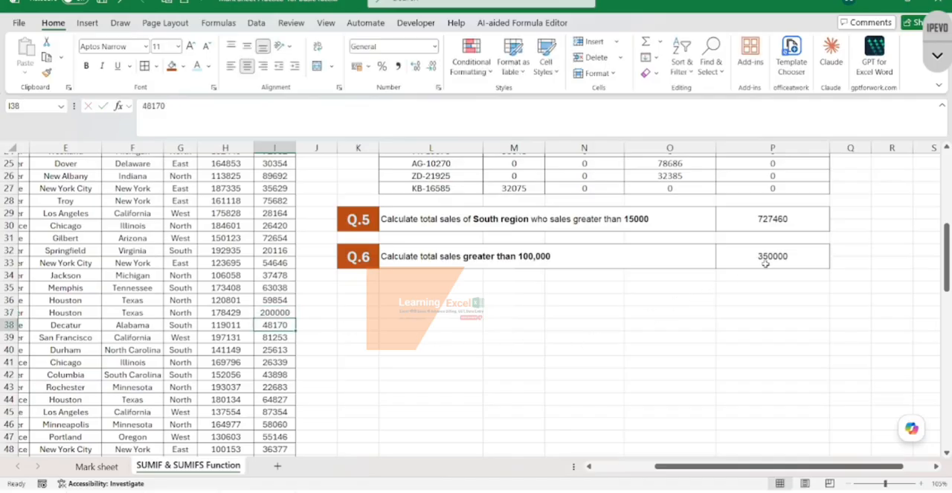
- Set the Amount in cell I46 to 130000 as another test value above the Q.6 threshold
click(273, 421)
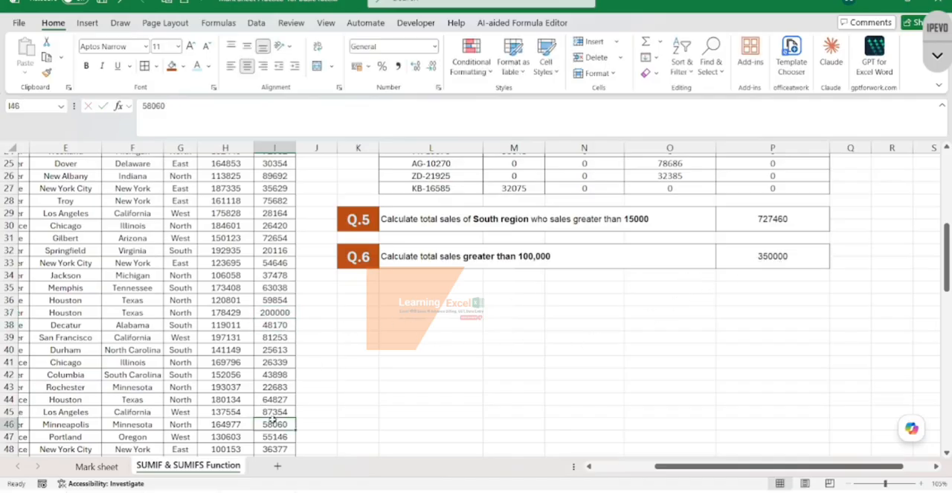
text(13000)
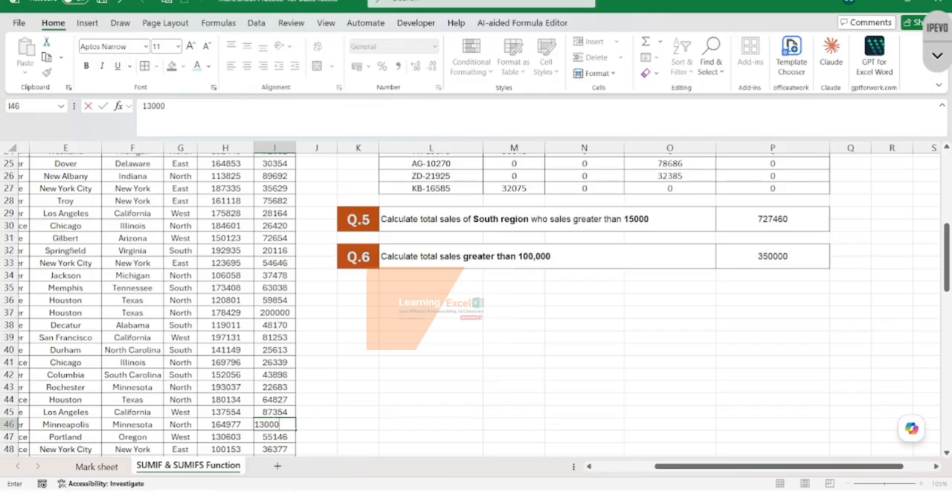
text(0)
key(Return)
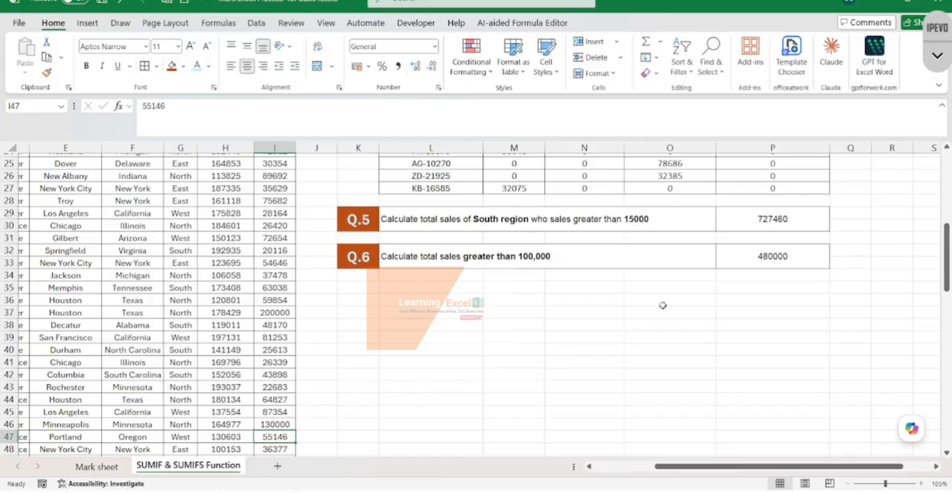
- Review the Q.1 to Q.6 questions and their results alongside the sales data
scroll(662, 306, up, 5)
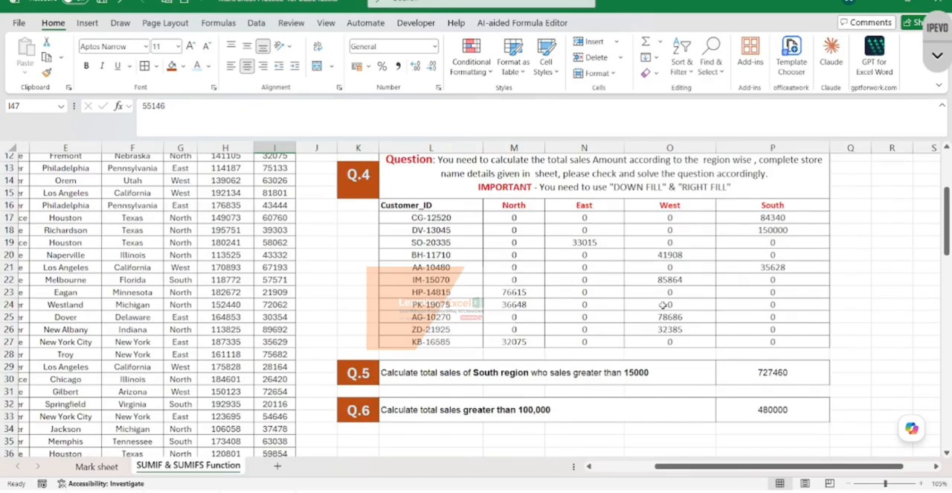
ctrl+scroll(663, 306, down, 4)
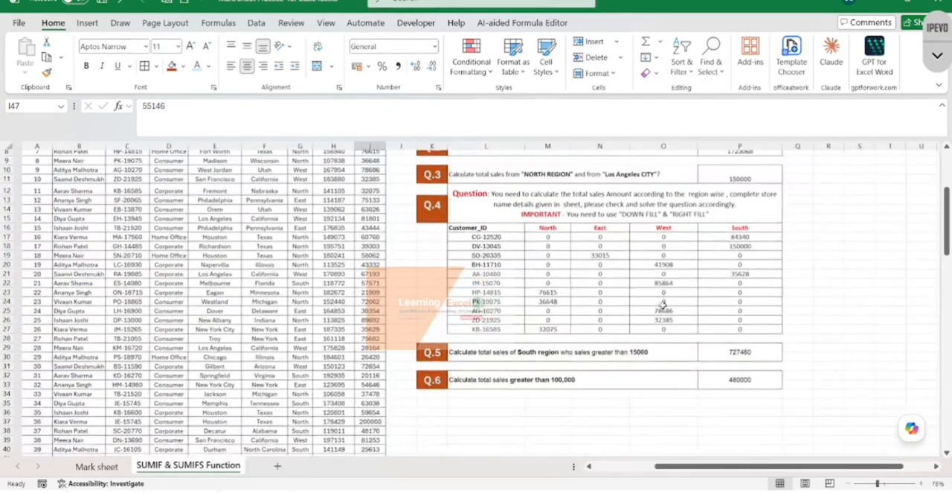
ctrl+scroll(663, 305, up, 3)
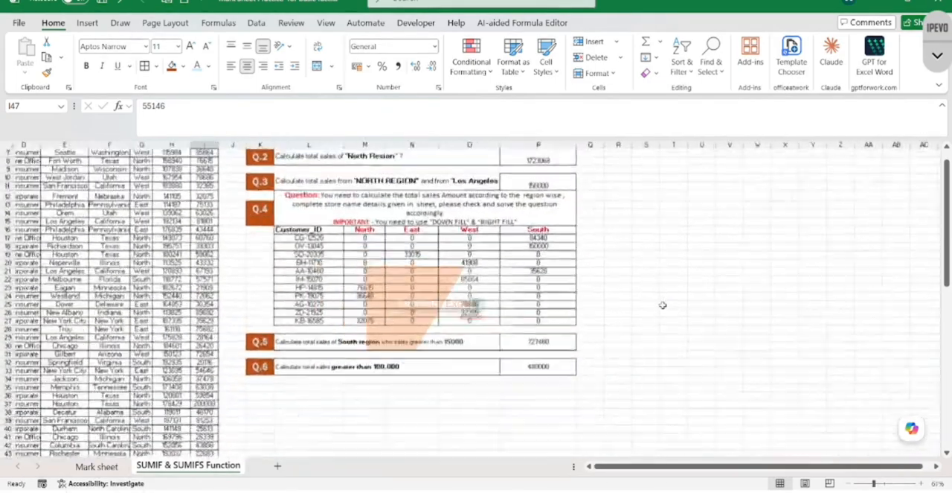
scroll(485, 297, up, 3)
scroll(485, 298, left, 5)
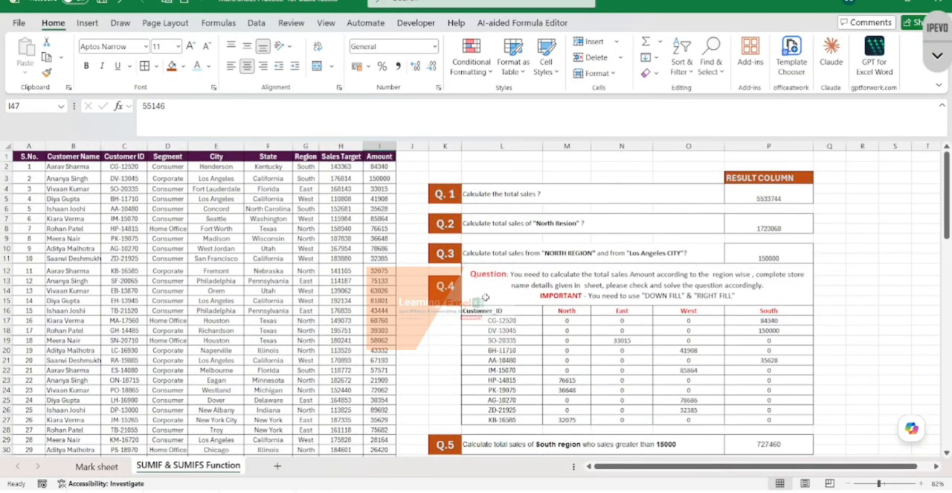
scroll(485, 298, down, 4)
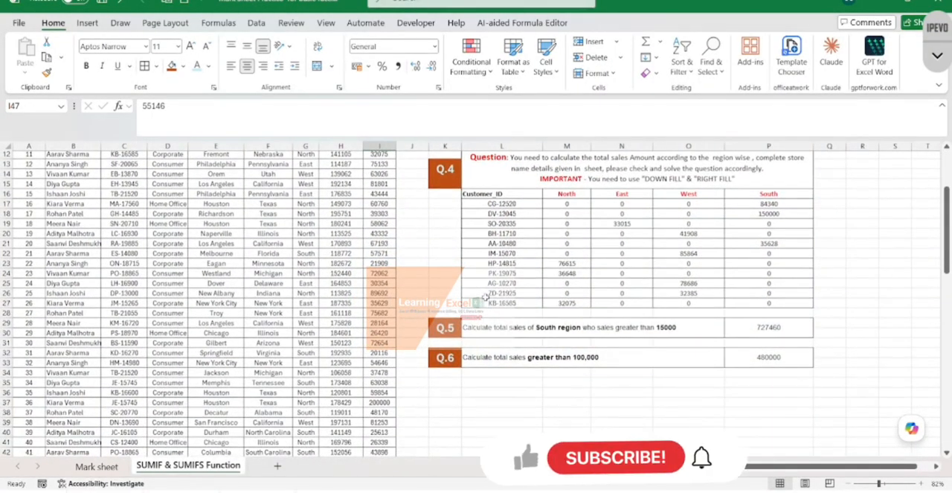